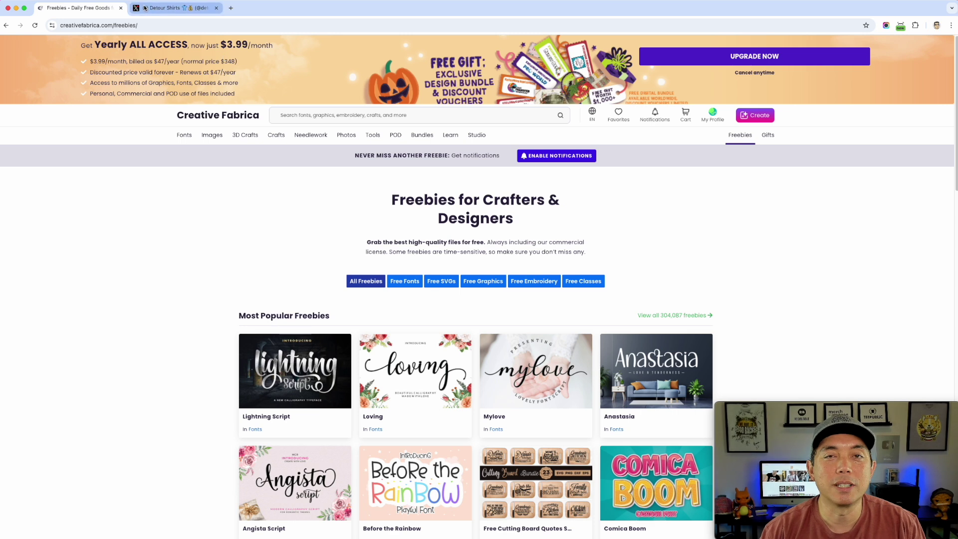
Step: Find the Detour Shirts post about the Special Collection SVG Bundle on X and open its Creative Fabrica link
left_click(158, 7)
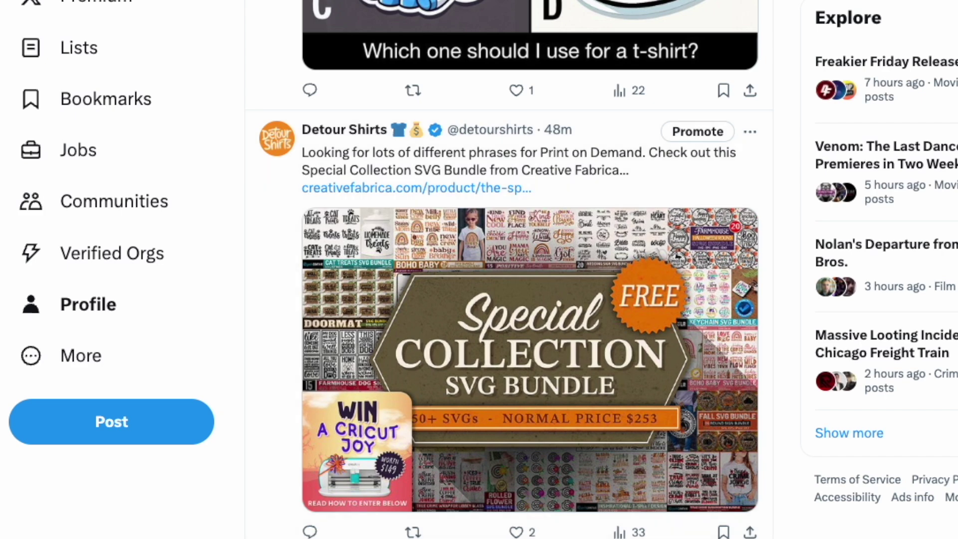
scroll(524, 344, "down", 2)
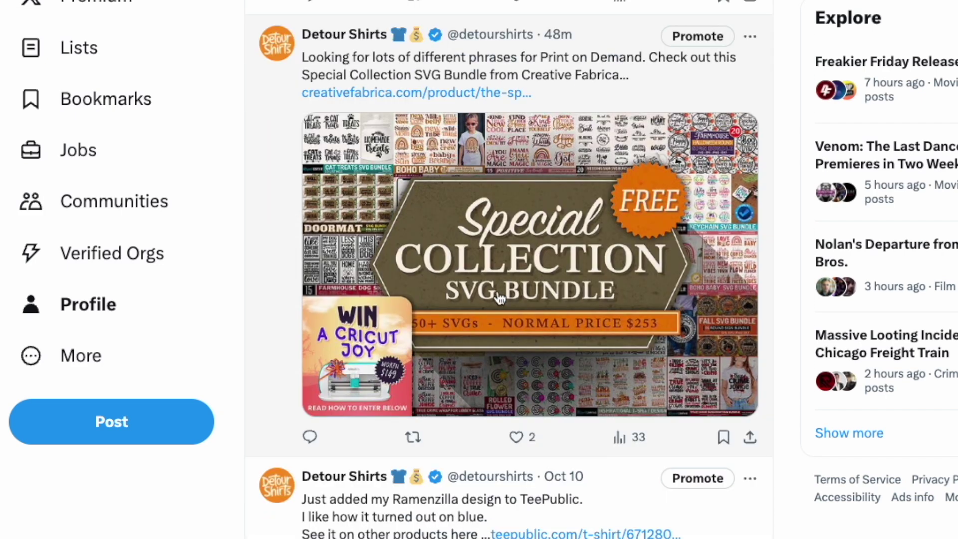
left_click(416, 91)
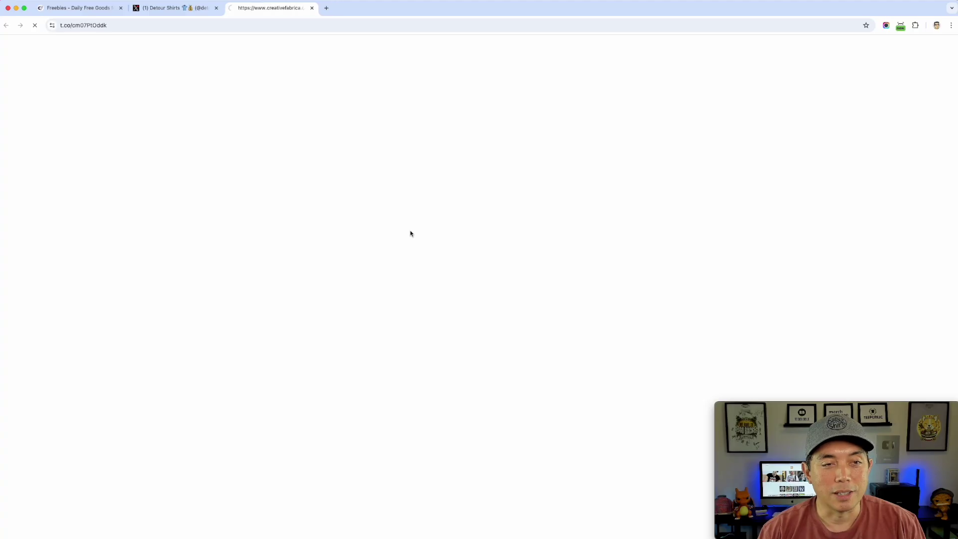
Step: Examine the Special SVG Bundle page, including its download parts, giveaway details, remaining time and included premium graphics
scroll(412, 317, "down", 3)
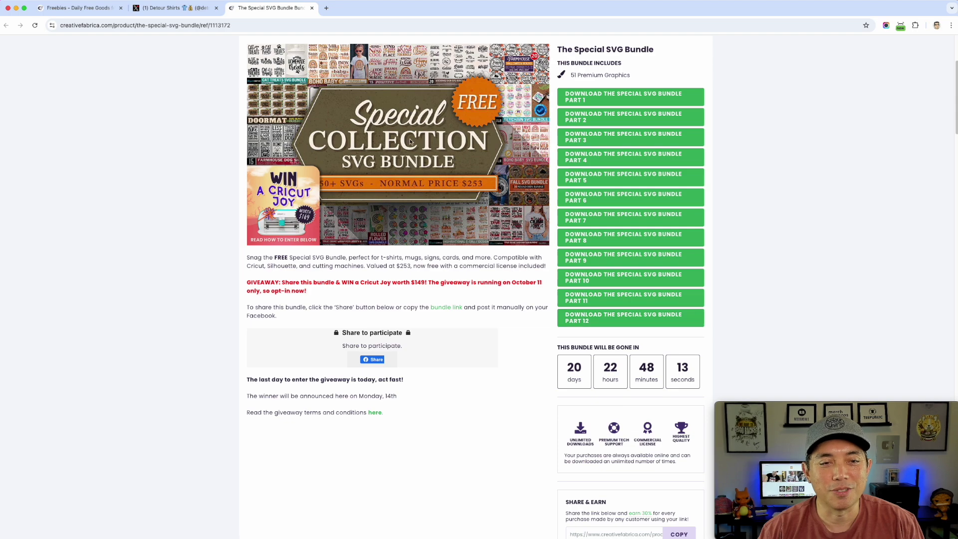
scroll(384, 53, "down", 10)
scroll(394, 185, "down", 4)
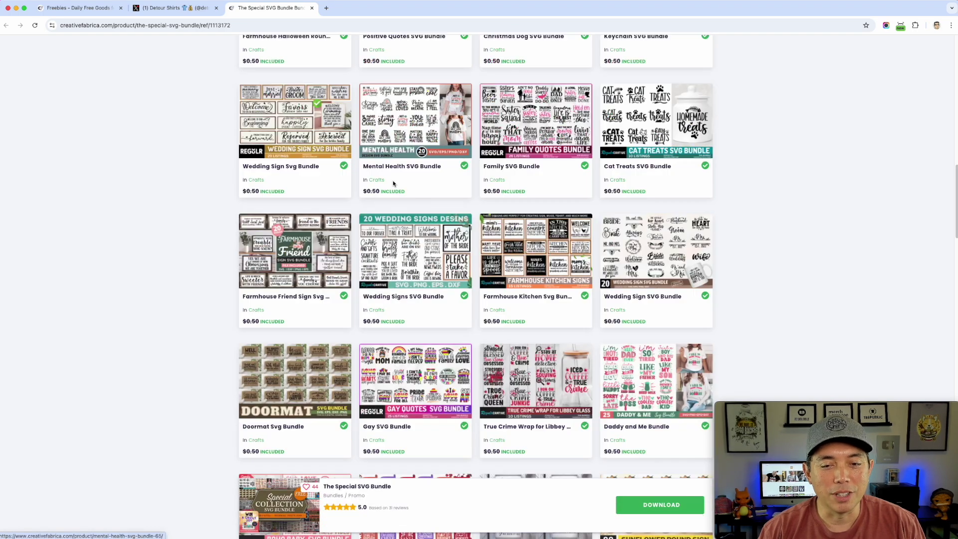
scroll(433, 143, "down", 7)
scroll(432, 143, "down", 7)
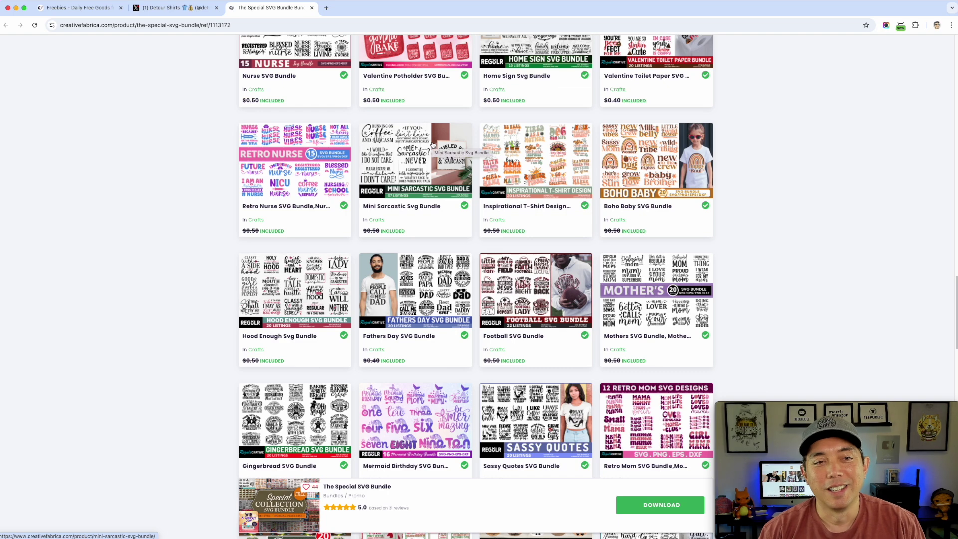
scroll(433, 144, "up", 15)
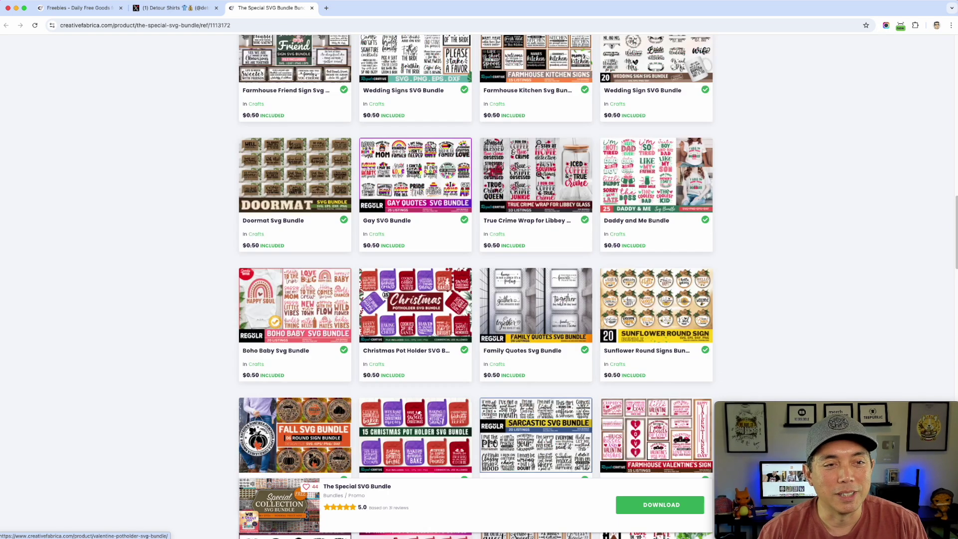
scroll(432, 144, "up", 10)
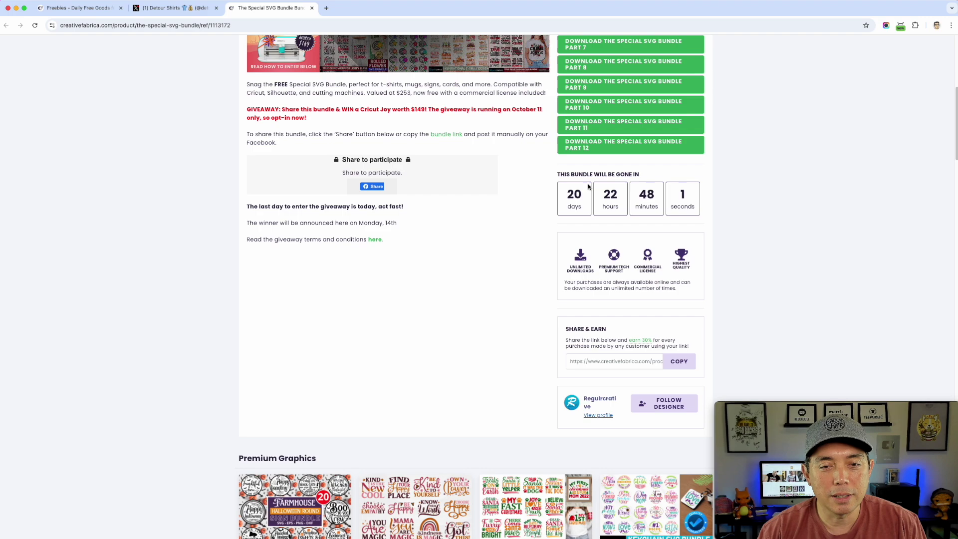
scroll(488, 249, "up", 3)
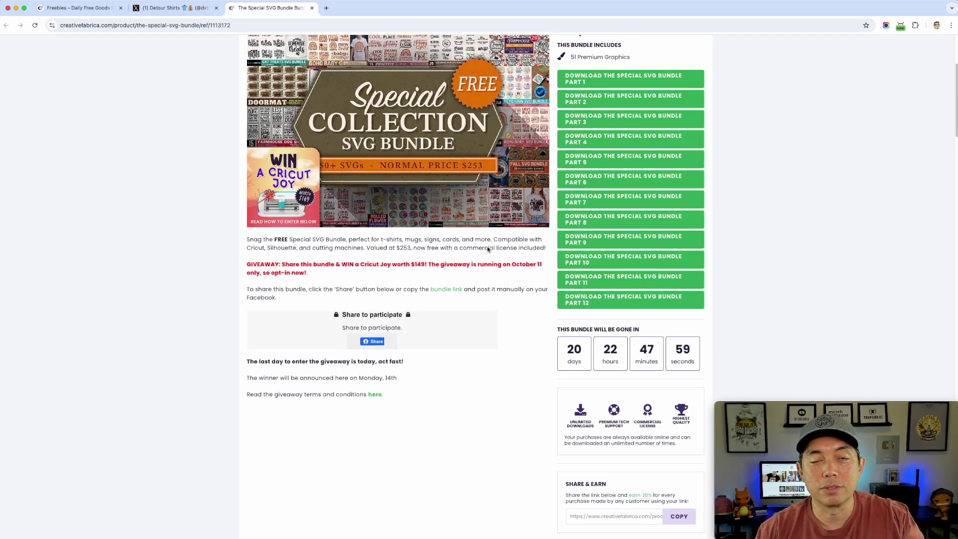
scroll(487, 247, "up", 3)
scroll(487, 250, "down", 8)
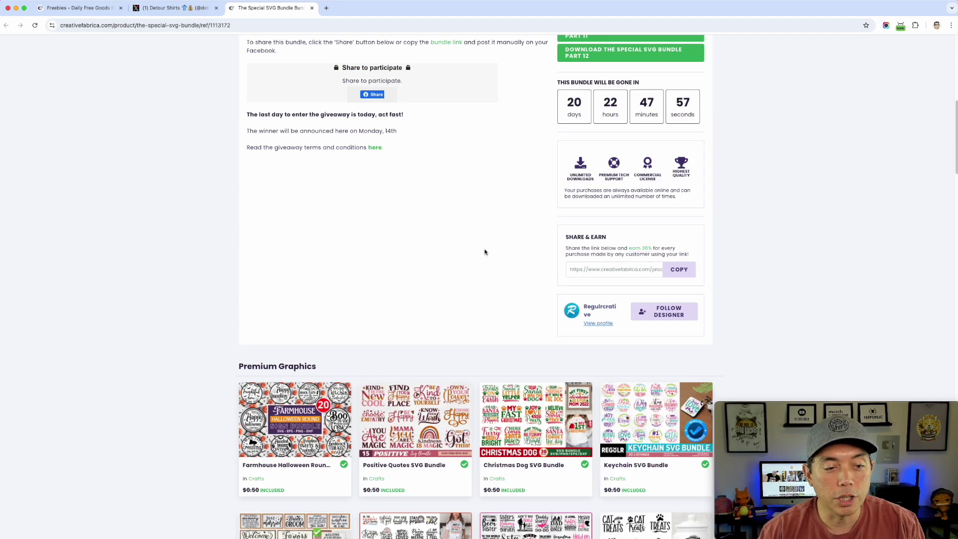
scroll(485, 252, "down", 4)
scroll(598, 241, "up", 3)
scroll(598, 241, "up", 8)
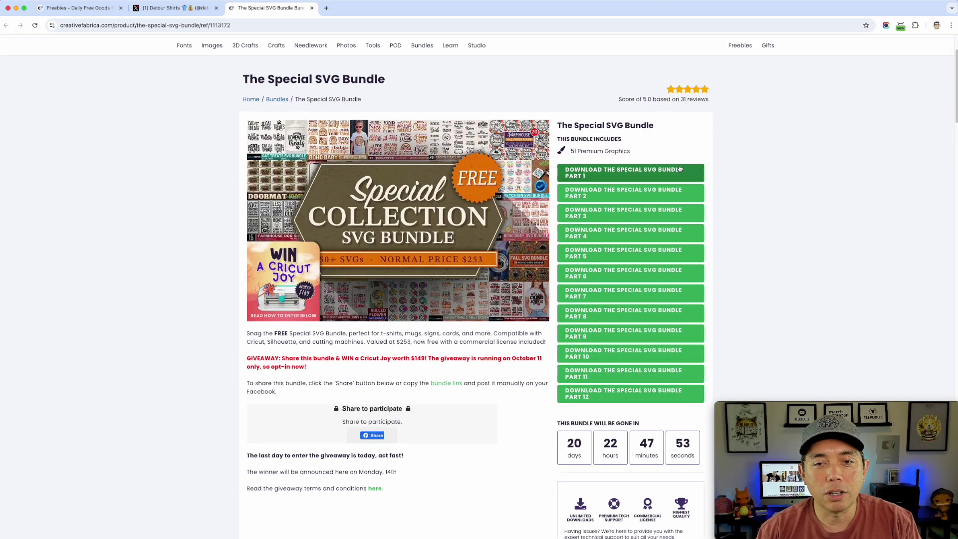
scroll(762, 178, "down", 9)
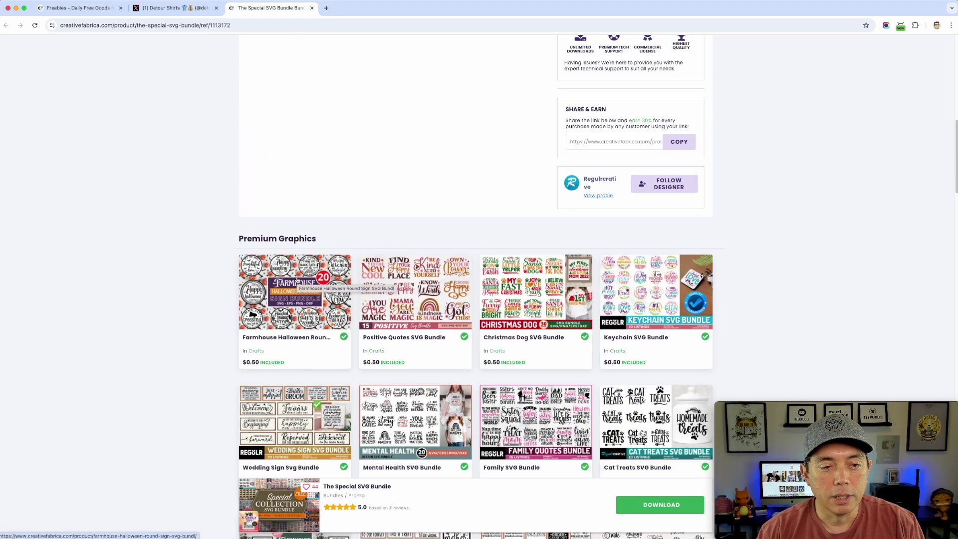
scroll(724, 208, "up", 8)
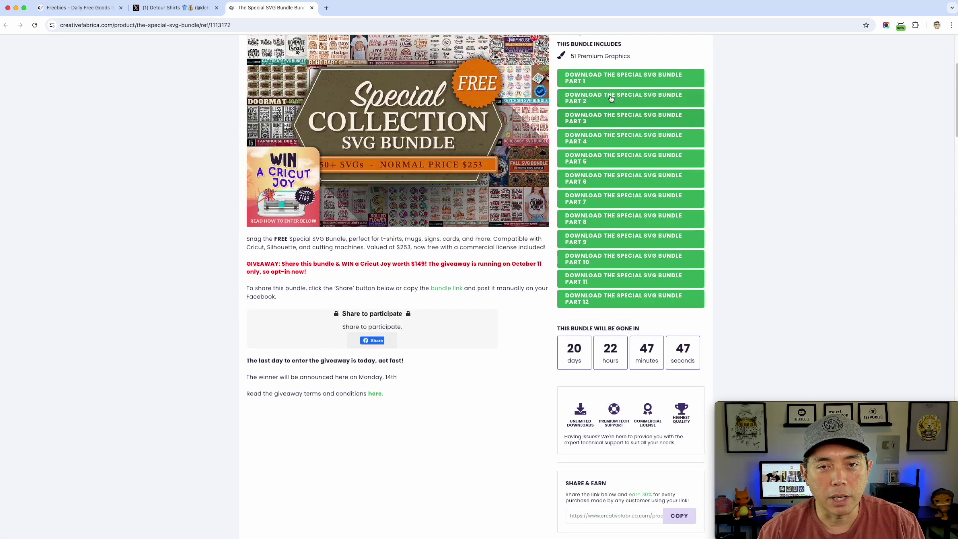
Step: Download part 1 of the Special SVG Bundle, unzip it in the Downloads folder and open the extracted folder
left_click(591, 76)
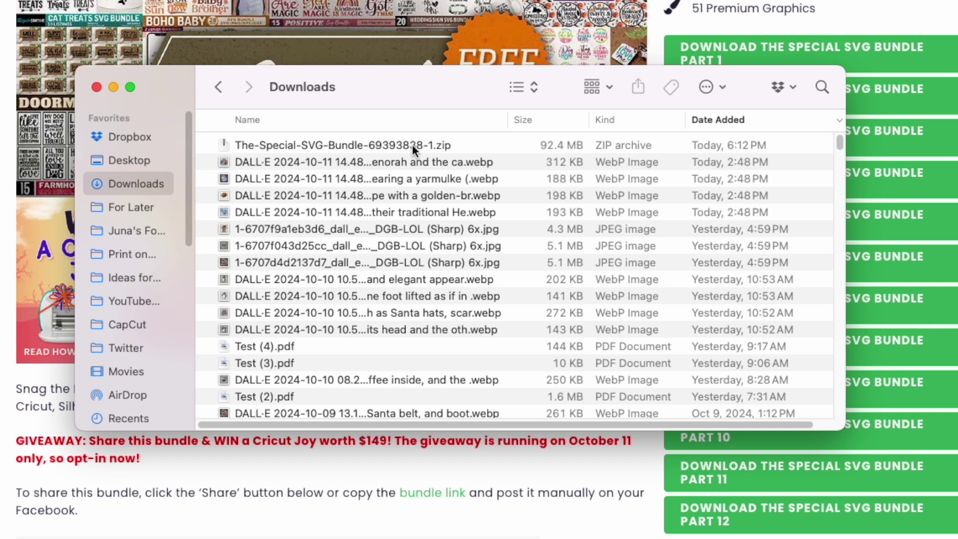
double_click(402, 144)
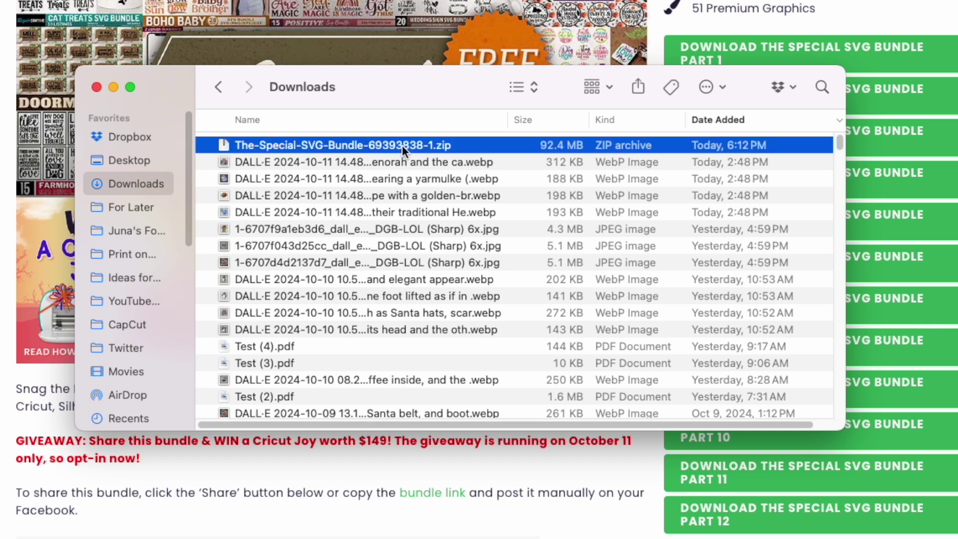
left_click(241, 147)
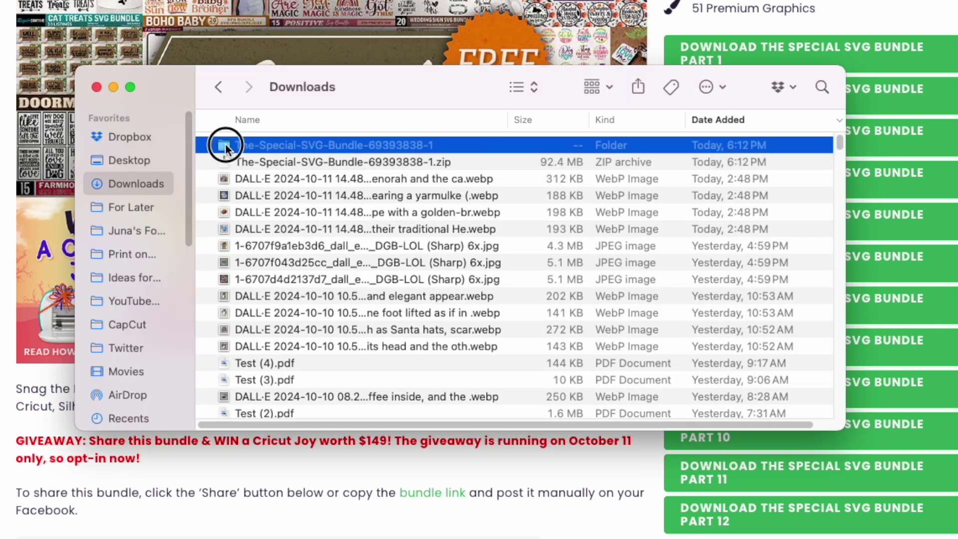
double_click(225, 147)
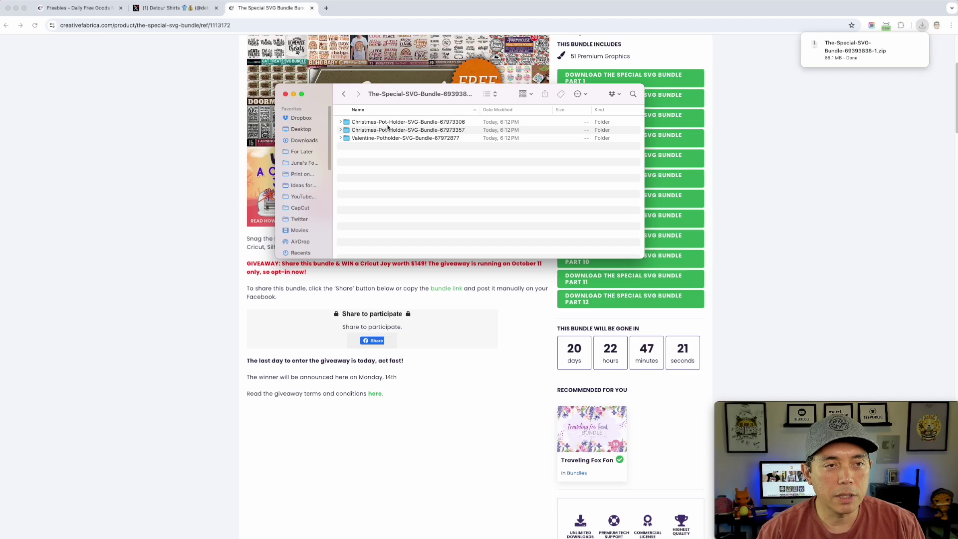
Step: Close the extracted folder's window and download the Farmhouse Halloween Round Sign SVG bundle from its own product page
left_click_drag(419, 93, 712, 98)
scroll(361, 258, "down", 10)
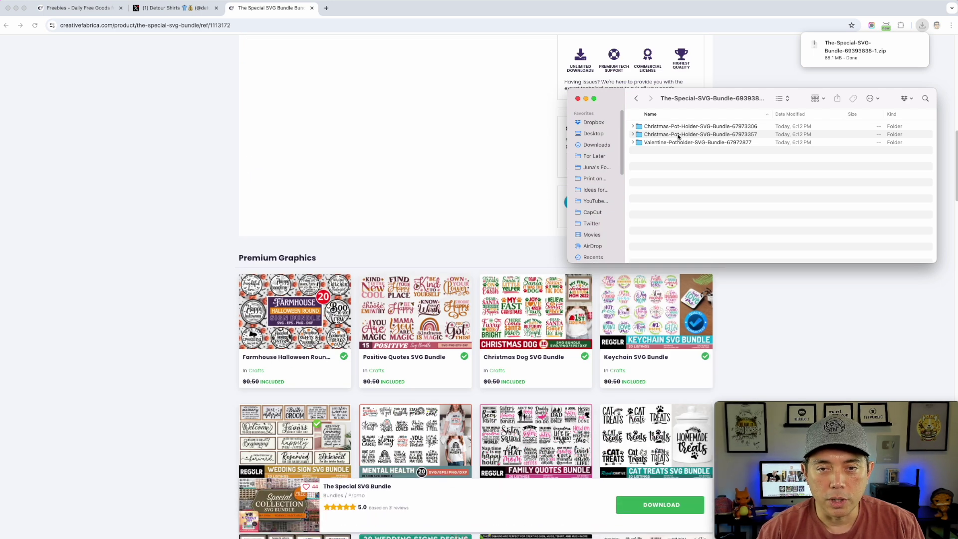
left_click(578, 98)
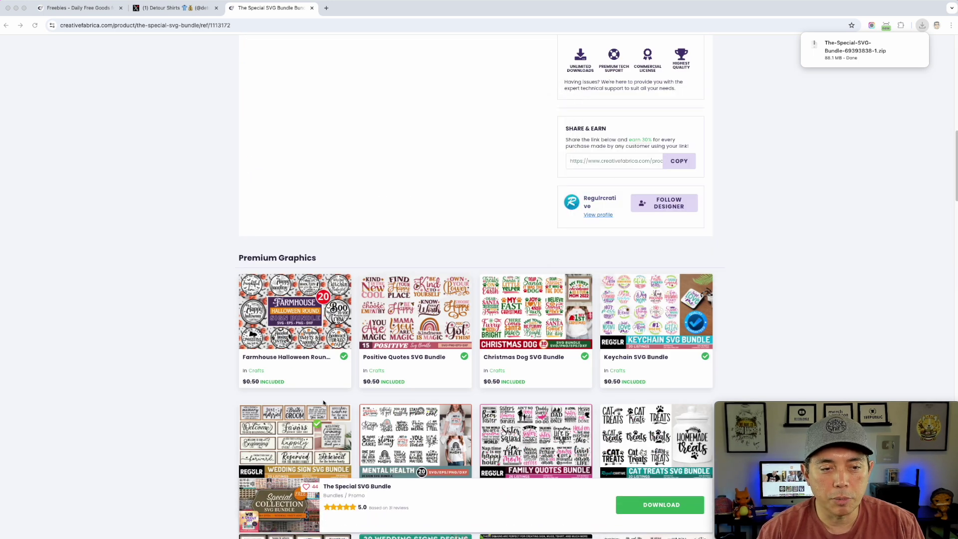
left_click(295, 317)
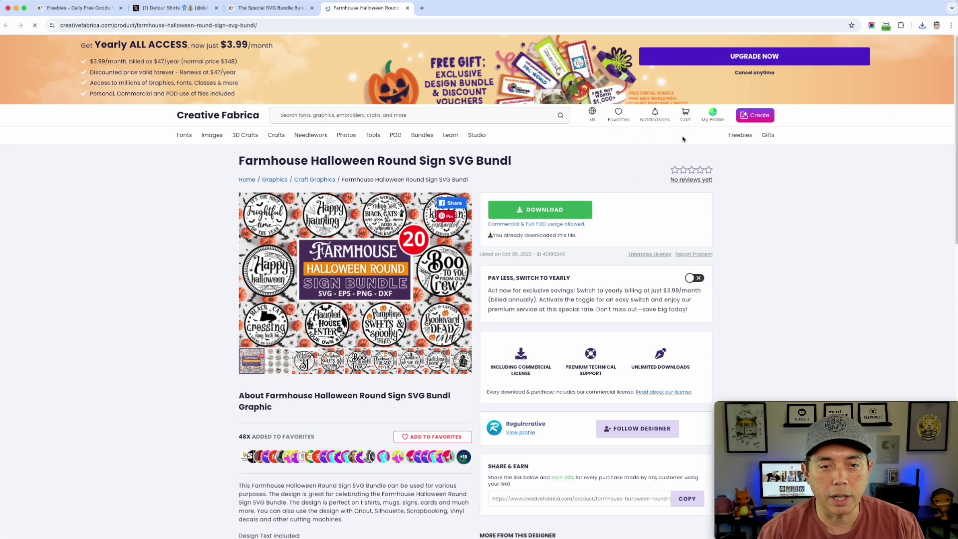
left_click(521, 210)
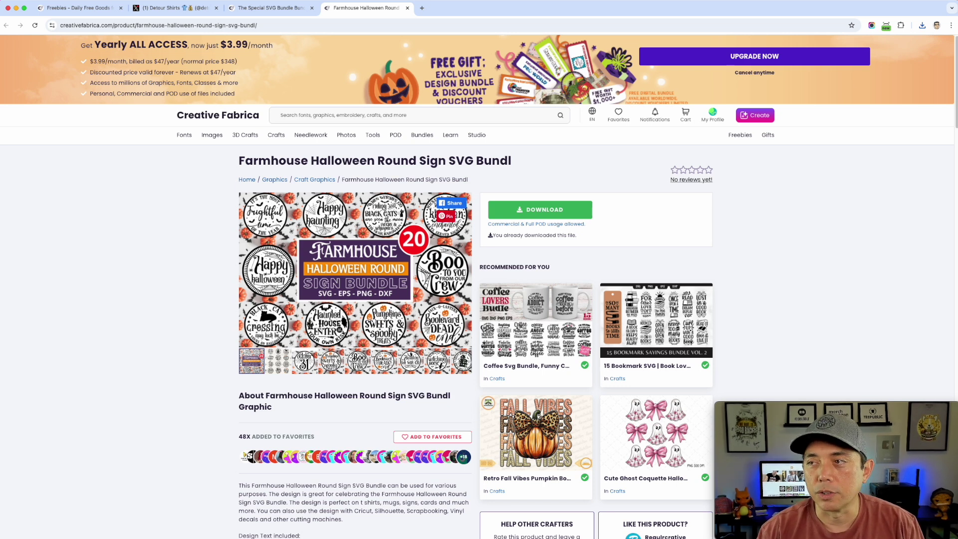
Step: Switch to Finder, unzip the downloaded Farmhouse Halloween archive and open its extracted folder
key("super+Tab")
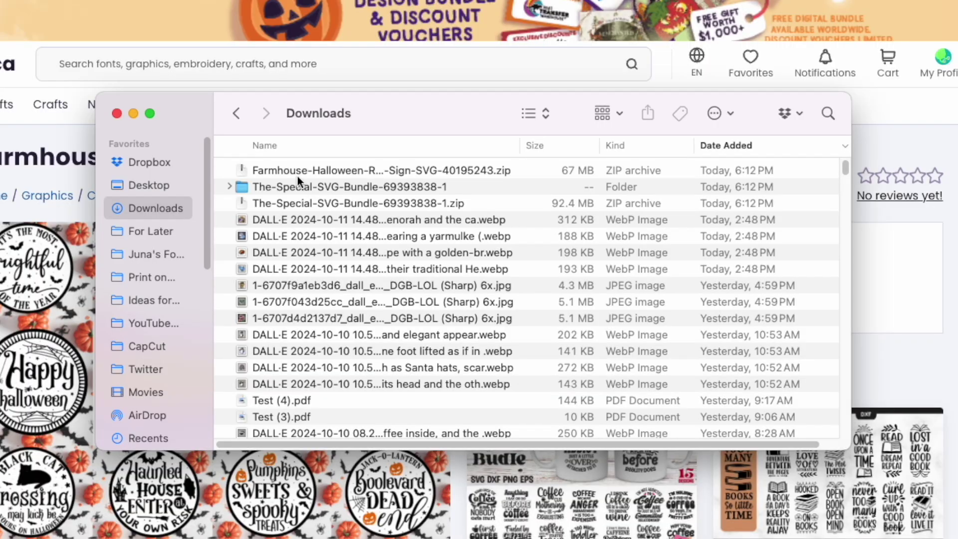
double_click(297, 175)
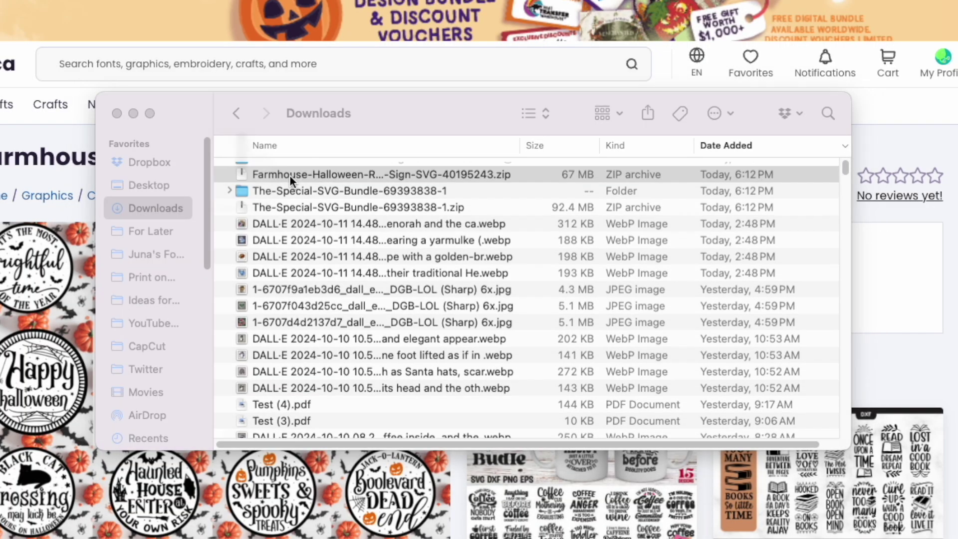
double_click(237, 171)
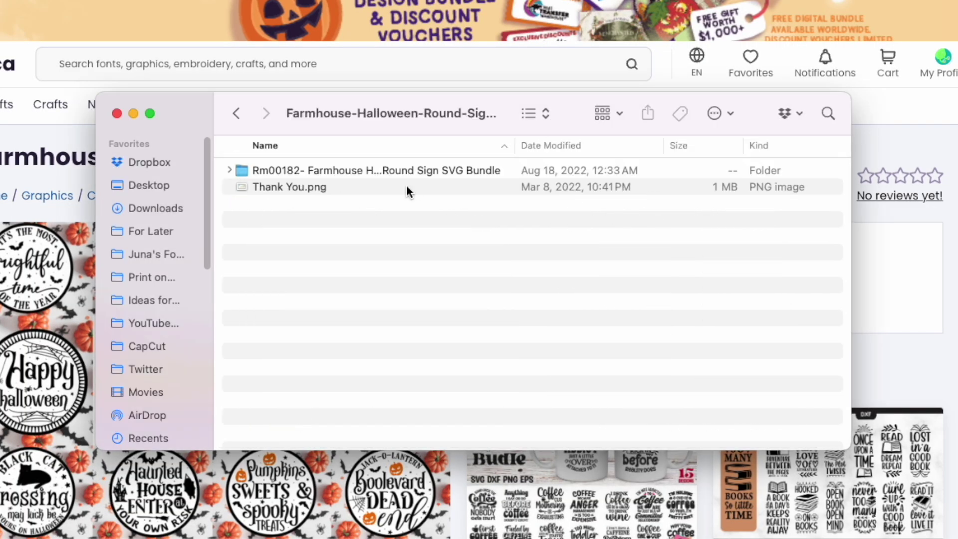
Step: Expand the Farmhouse bundle folder and its SVG File subfolder, review the SVG files, and close the Finder window
left_click(230, 170)
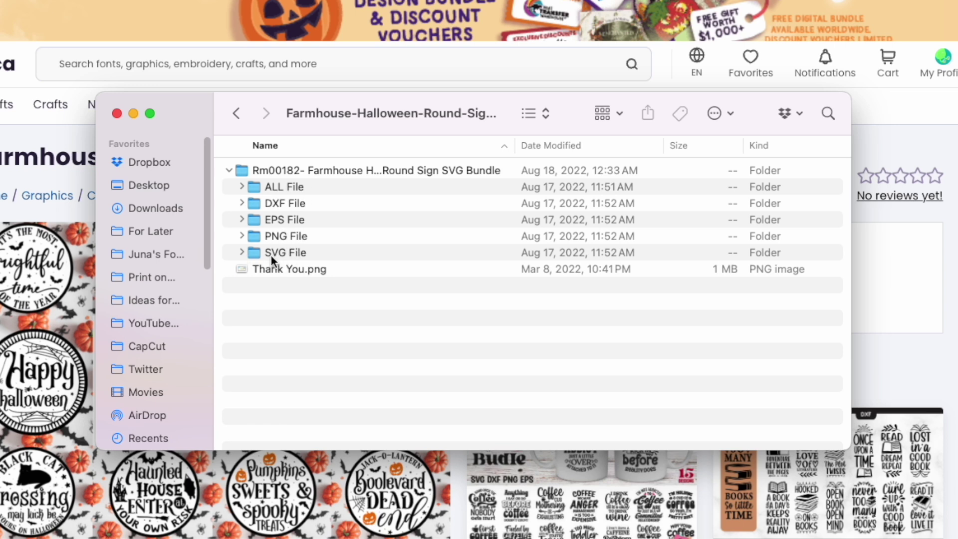
left_click(243, 253)
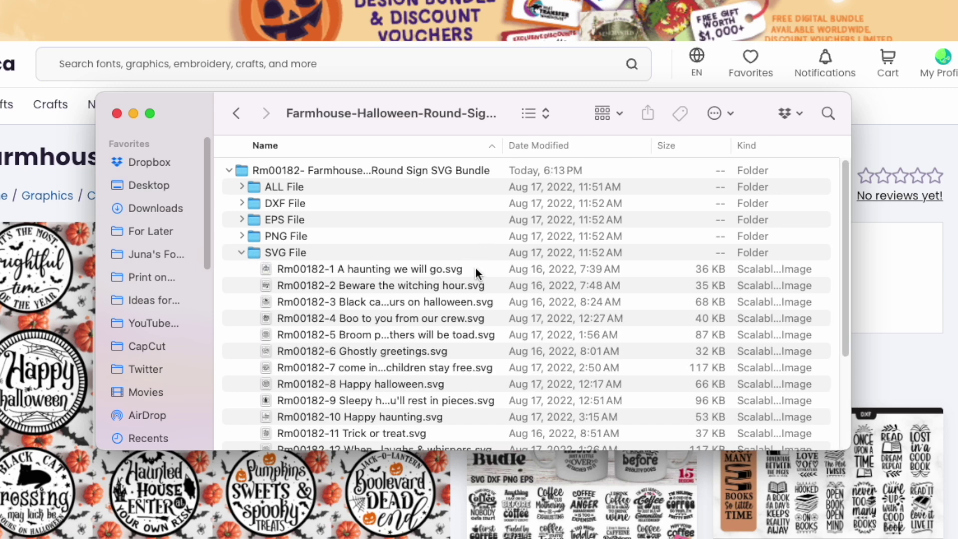
scroll(469, 340, "down", 5)
scroll(469, 340, "down", 2)
scroll(469, 340, "up", 5)
scroll(470, 343, "down", 5)
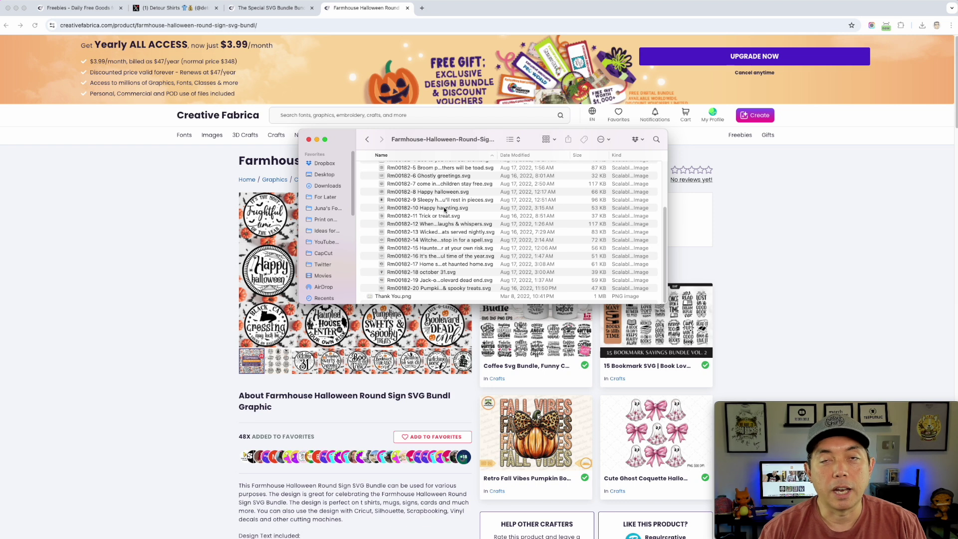
left_click(308, 140)
Step: Return to the main Creative Fabrica page, search the site for "witch coffee" and browse the designs found
left_click(84, 11)
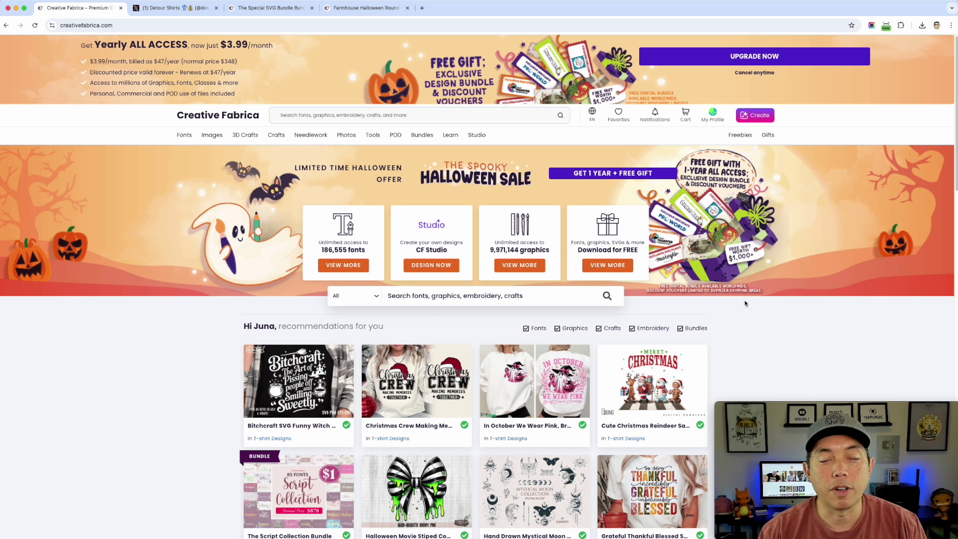
left_click(295, 114)
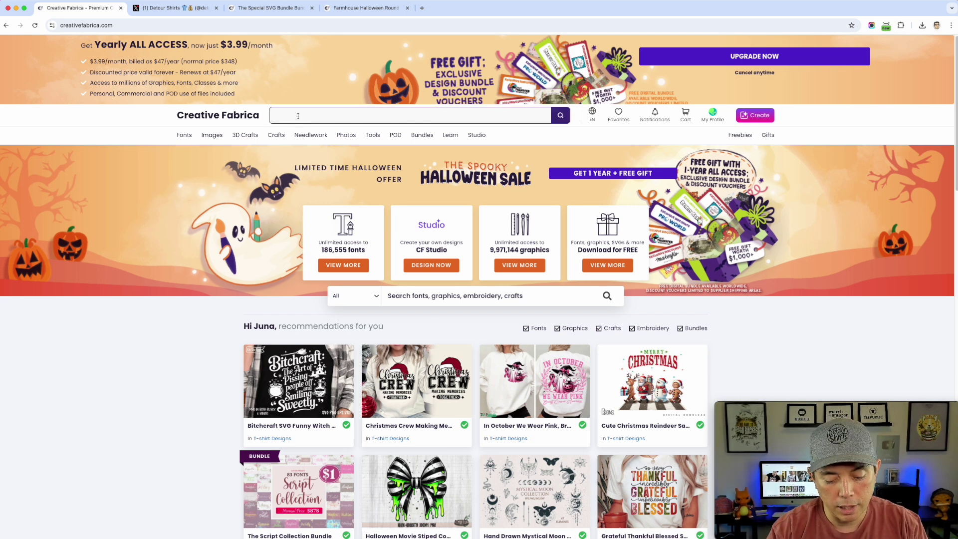
type("hollow")
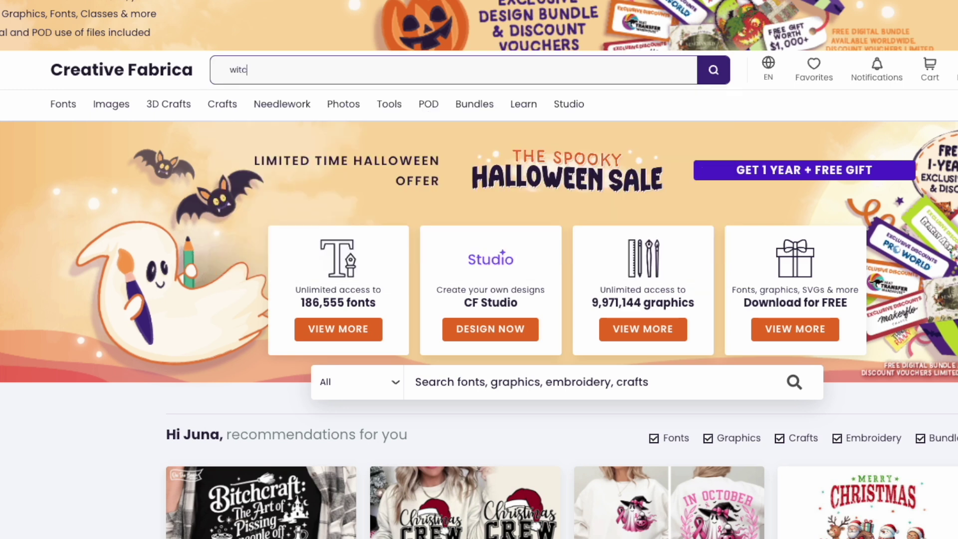
type(" co")
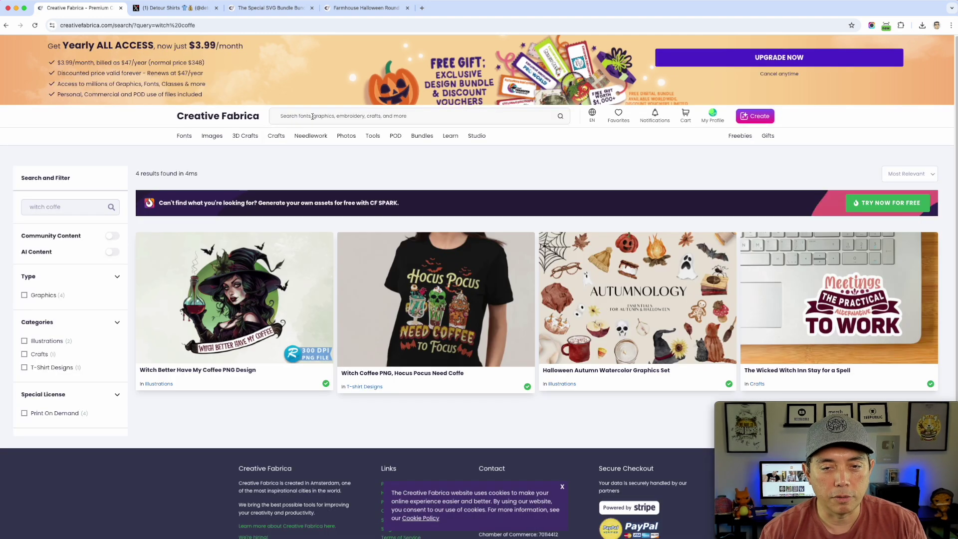
left_click(315, 115)
type("witch coff")
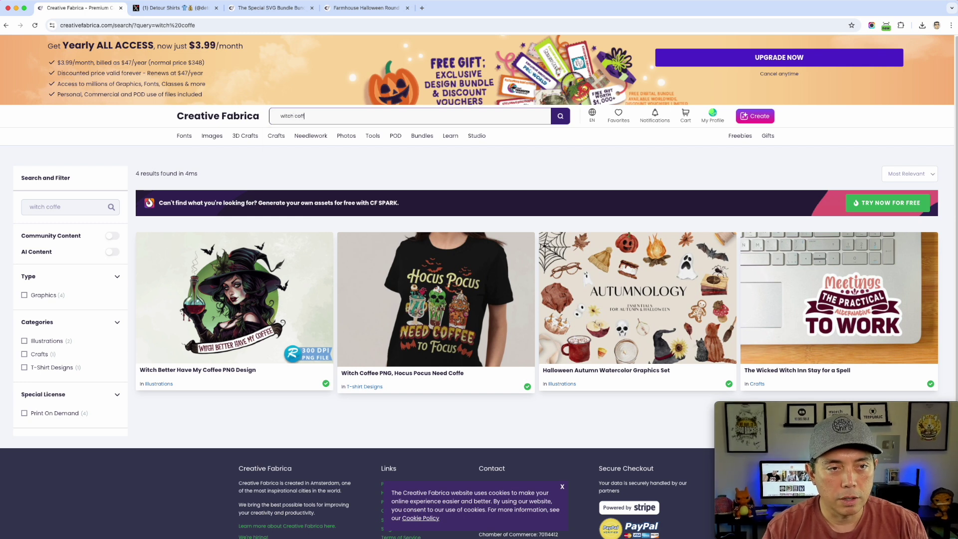
type("ee")
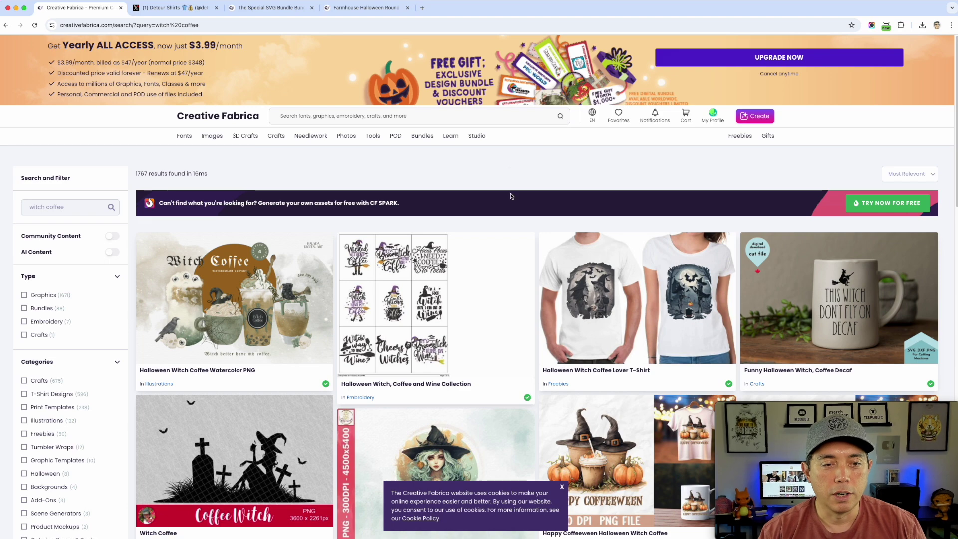
scroll(483, 260, "down", 2)
scroll(483, 261, "down", 2)
scroll(509, 270, "down", 5)
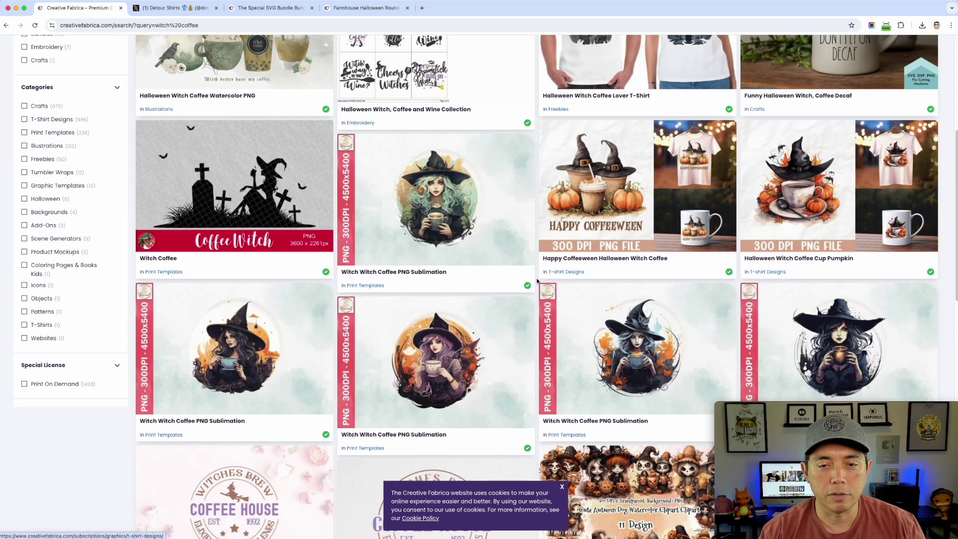
scroll(537, 280, "down", 5)
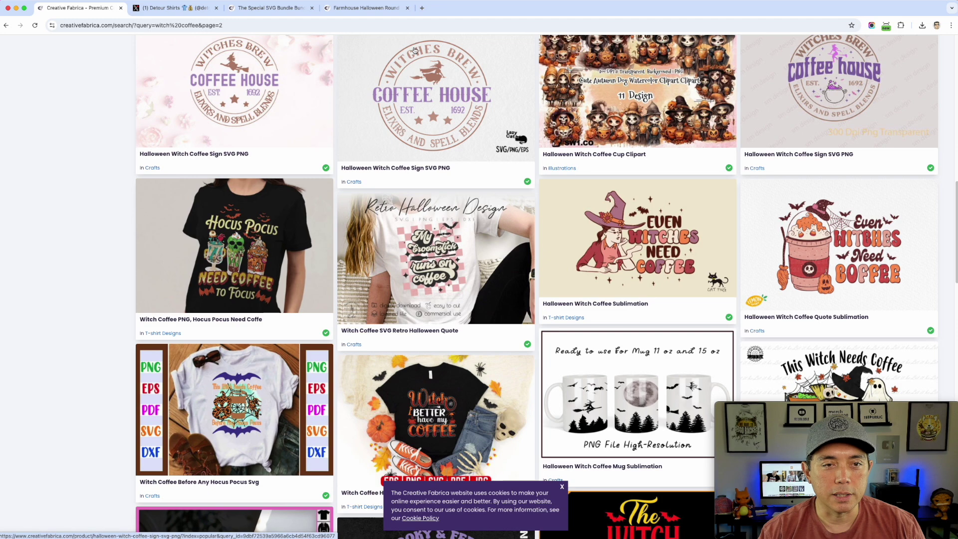
Step: Browse the witch coffee designs, open the Halloween Witch Coffee Club PNG product page and download the design
scroll(634, 255, "down", 2)
scroll(634, 255, "down", 10)
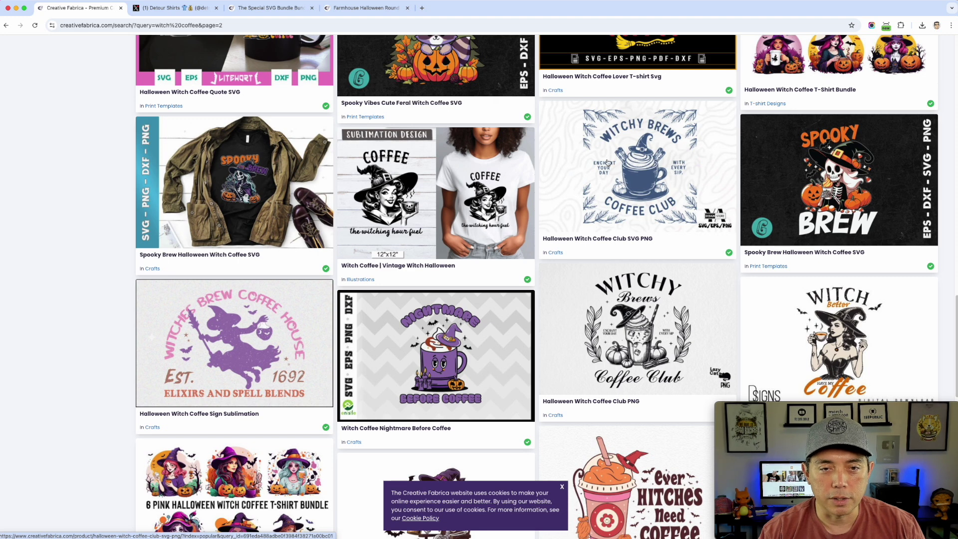
scroll(644, 332, "down", 2)
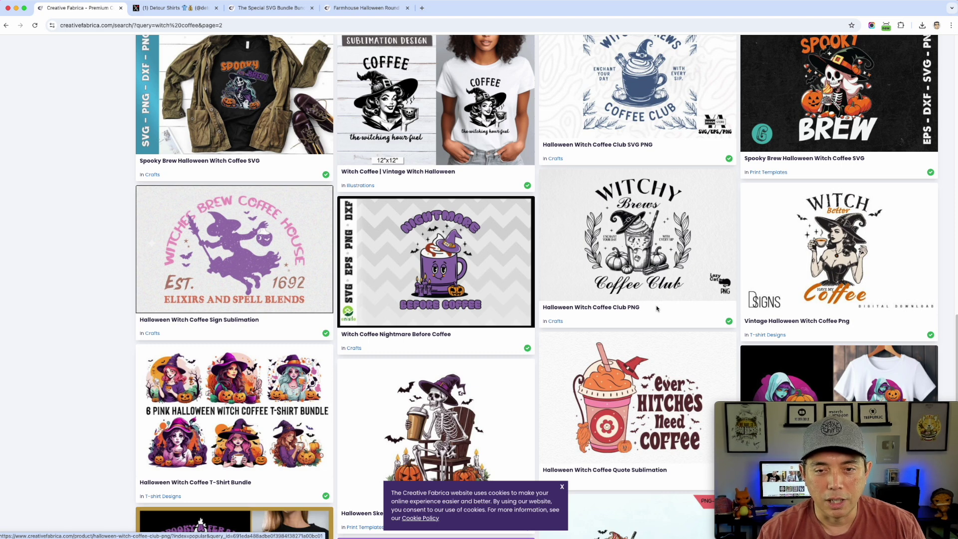
scroll(657, 308, "up", 1)
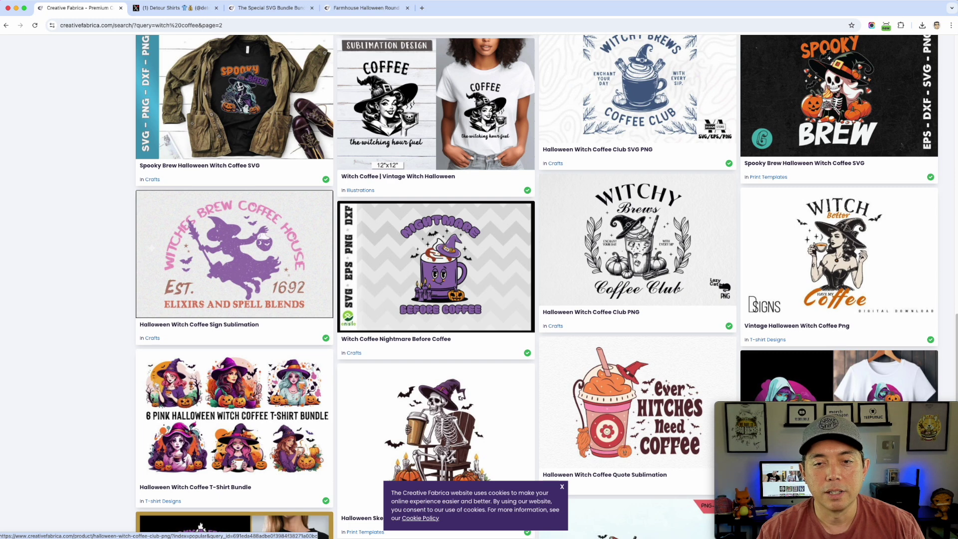
left_click(641, 238)
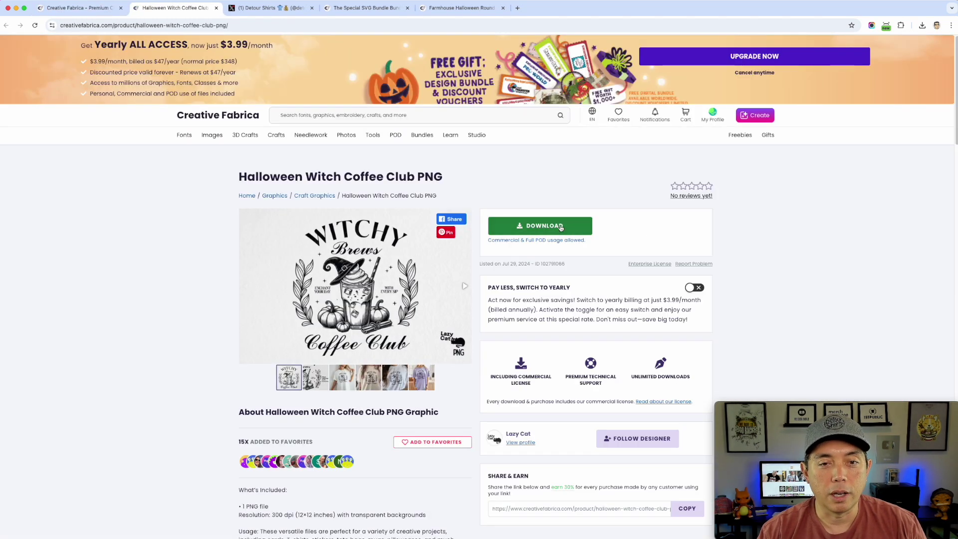
left_click(560, 228)
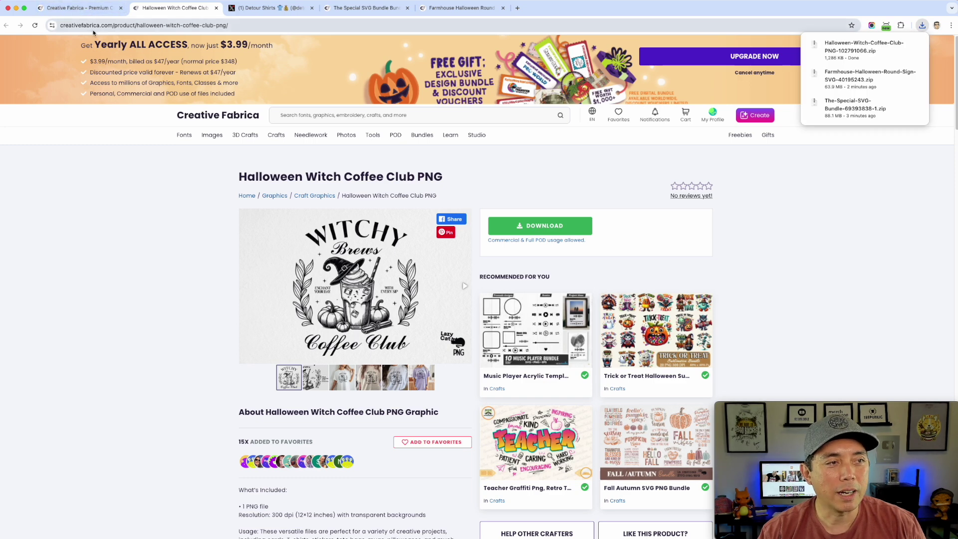
Step: Go back to the search results, download Halloween Witch Coffee Club SVG PNG from its product page, and return to the results
left_click(83, 9)
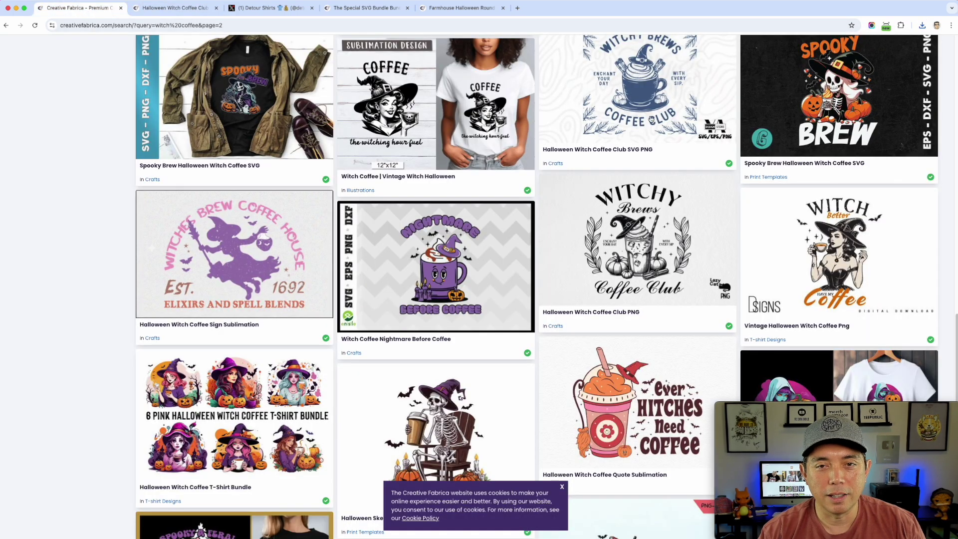
left_click(639, 87)
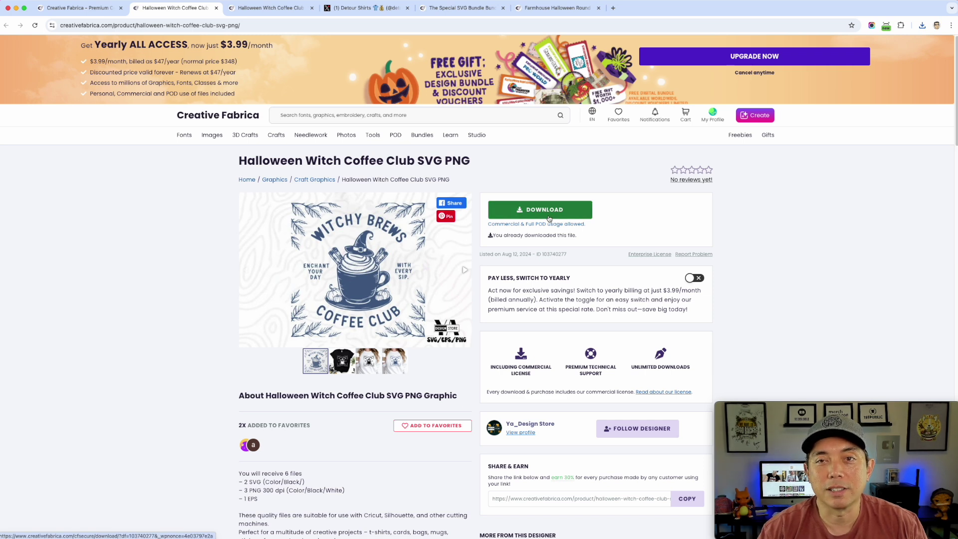
left_click(547, 216)
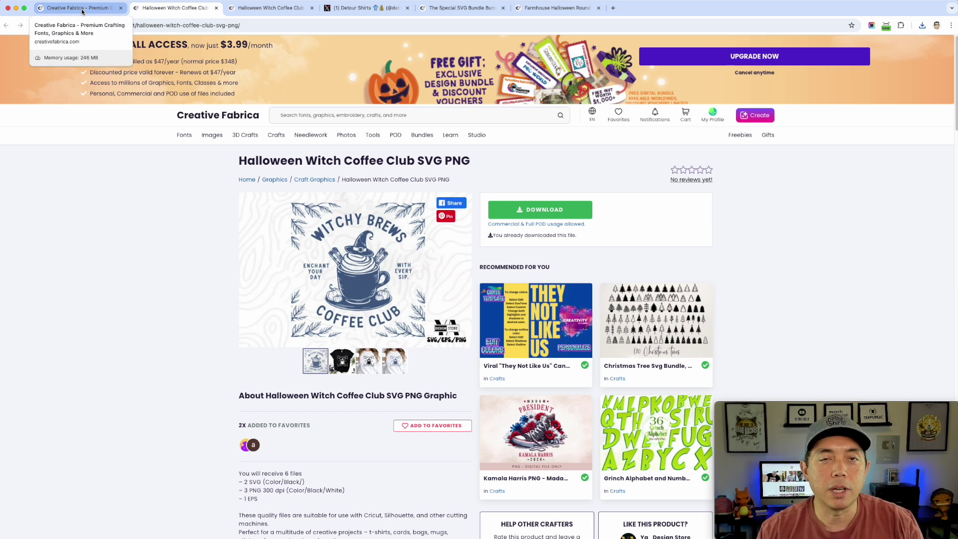
left_click(83, 11)
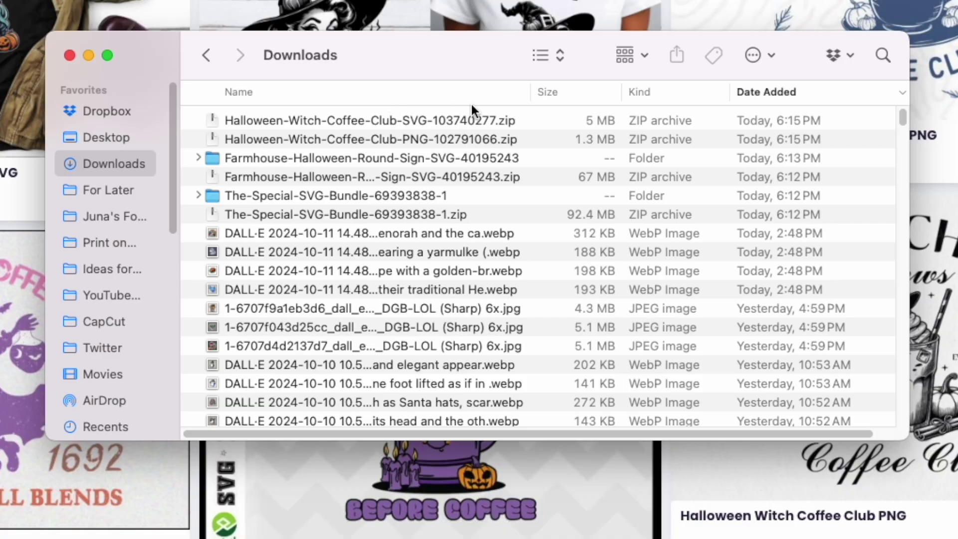
Step: In Finder's Downloads folder, unzip the two Halloween-Witch-Coffee-Club archives (PNG and SVG) and expand the extracted SVG folder
double_click(224, 138)
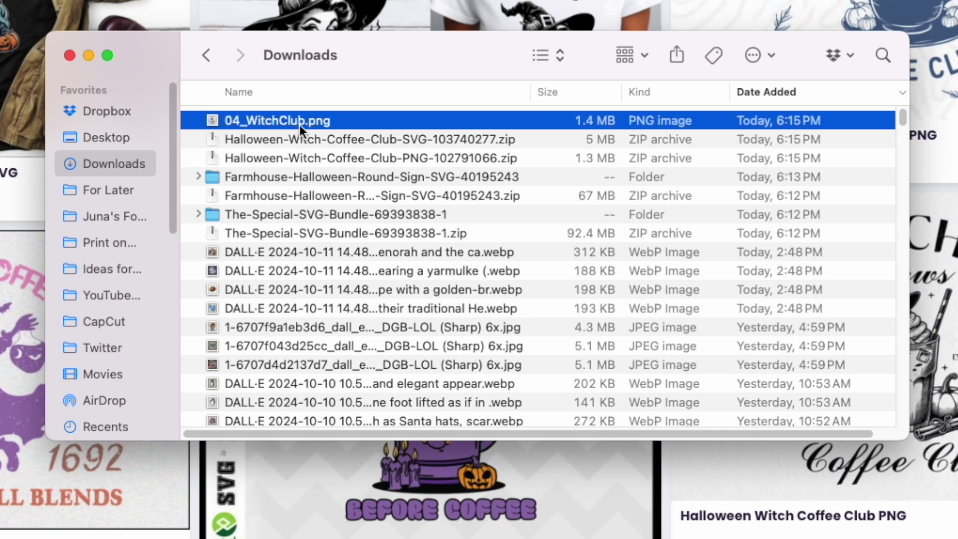
double_click(289, 139)
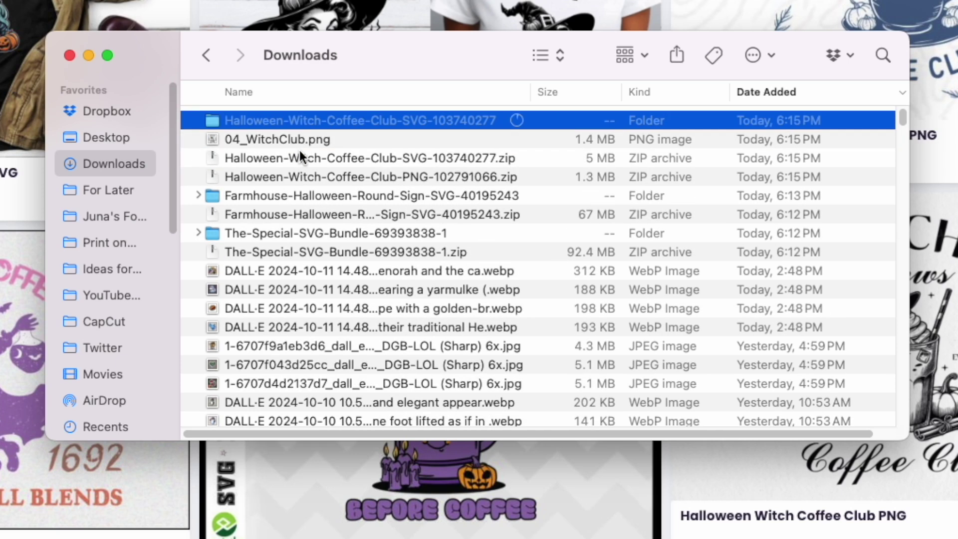
left_click(192, 122)
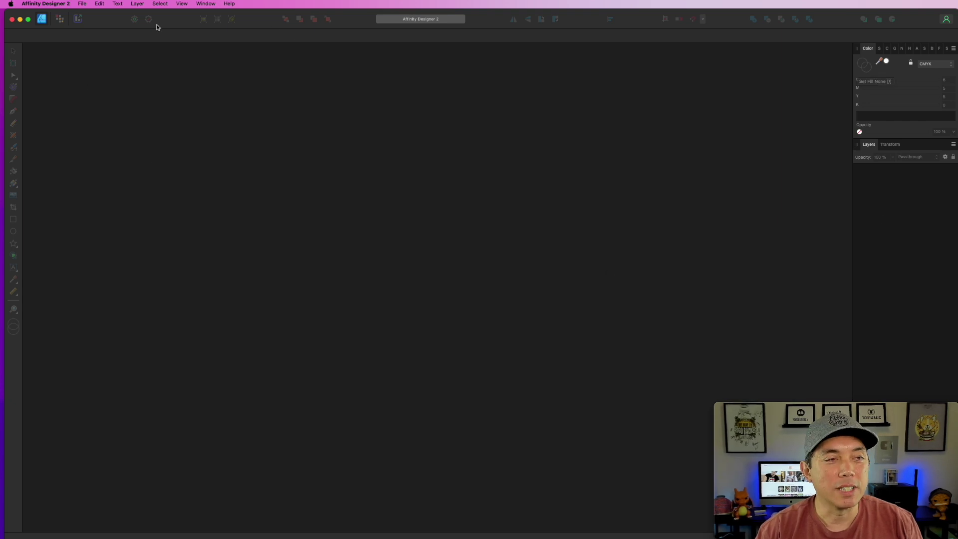
Step: Create a new Affinity Designer document from the Merch by Amazon TShirt preset, 4500 × 5400 px at 300 DPI
left_click(83, 3)
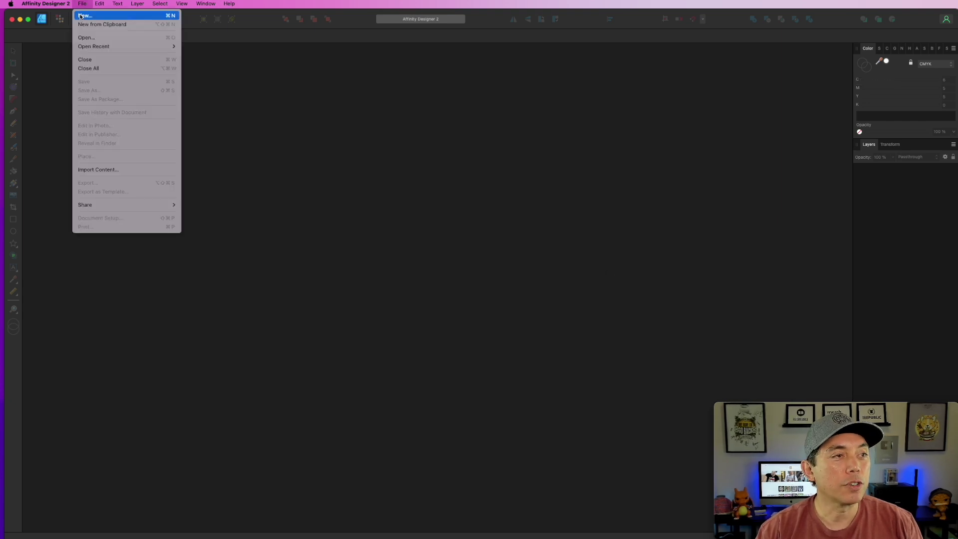
left_click(81, 17)
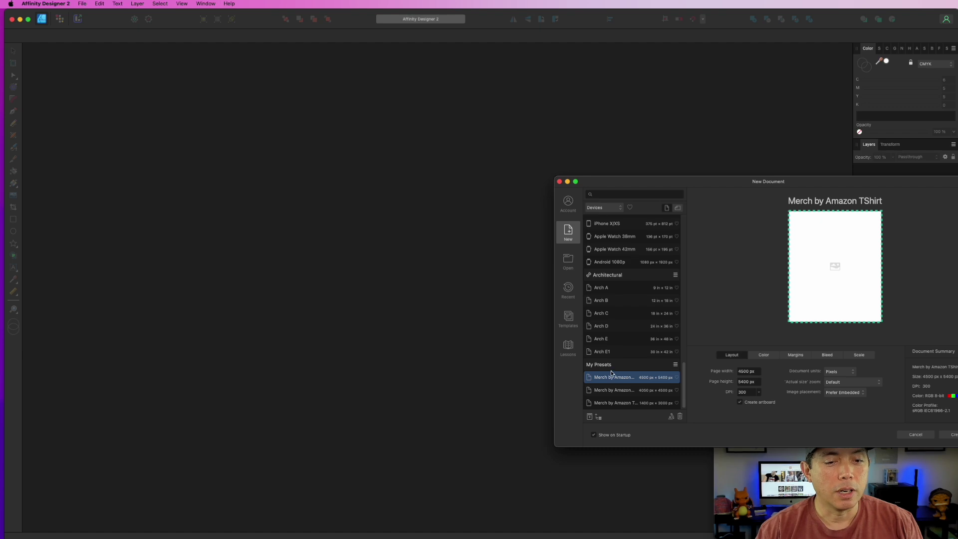
left_click_drag(747, 181, 426, 79)
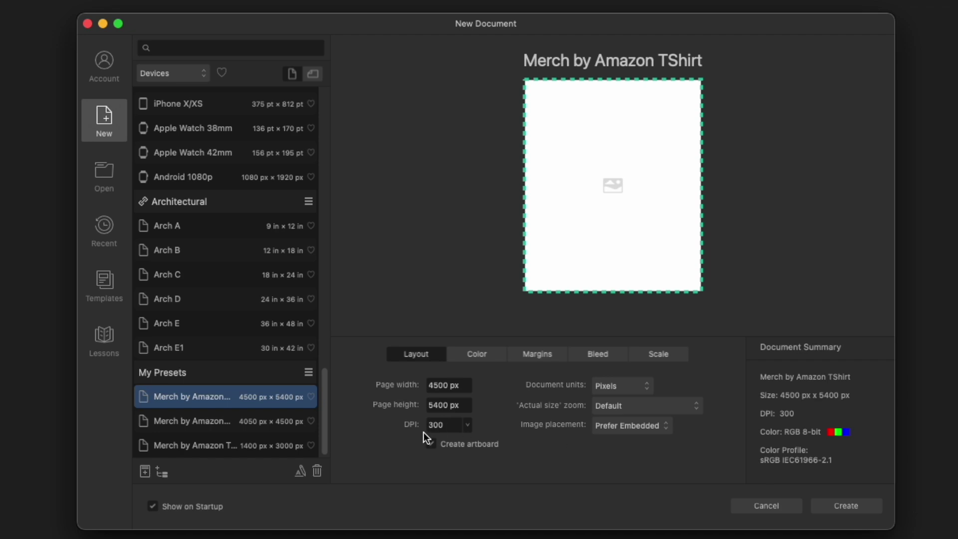
left_click(852, 507)
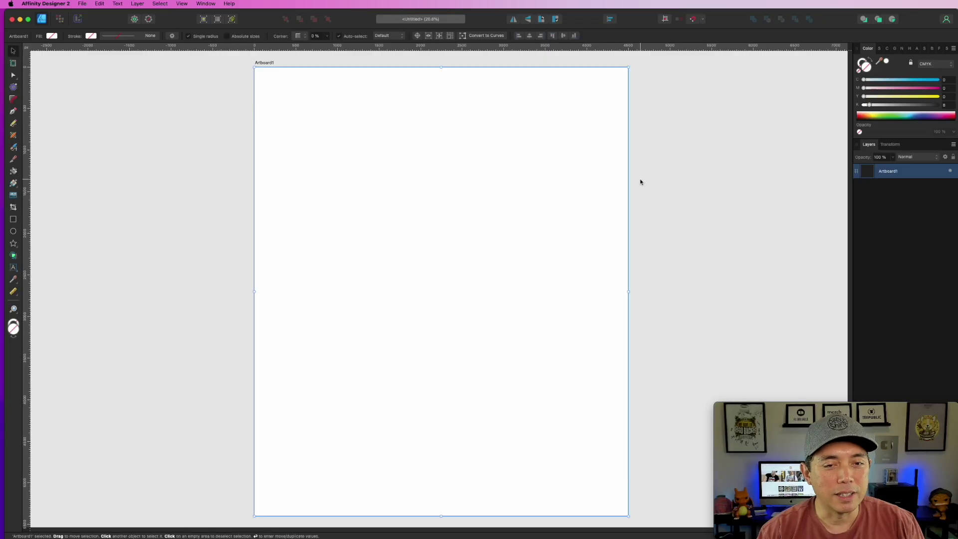
scroll(639, 183, "down", 1)
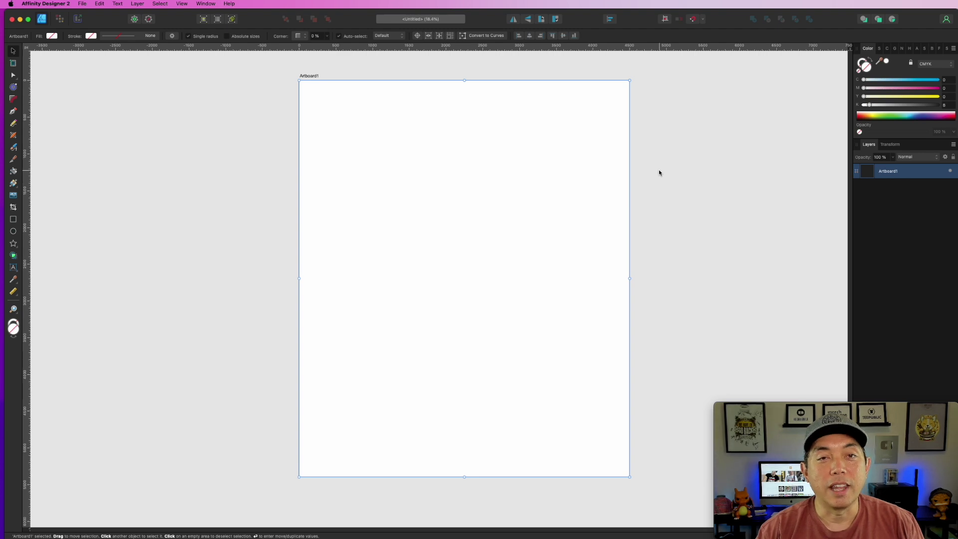
Step: Bring Finder's Downloads window beside the canvas and place the Rm00182-14 Witches brew coffee house SVG on the artboard
key("super+Tab")
left_click_drag(957, 50, 666, 49)
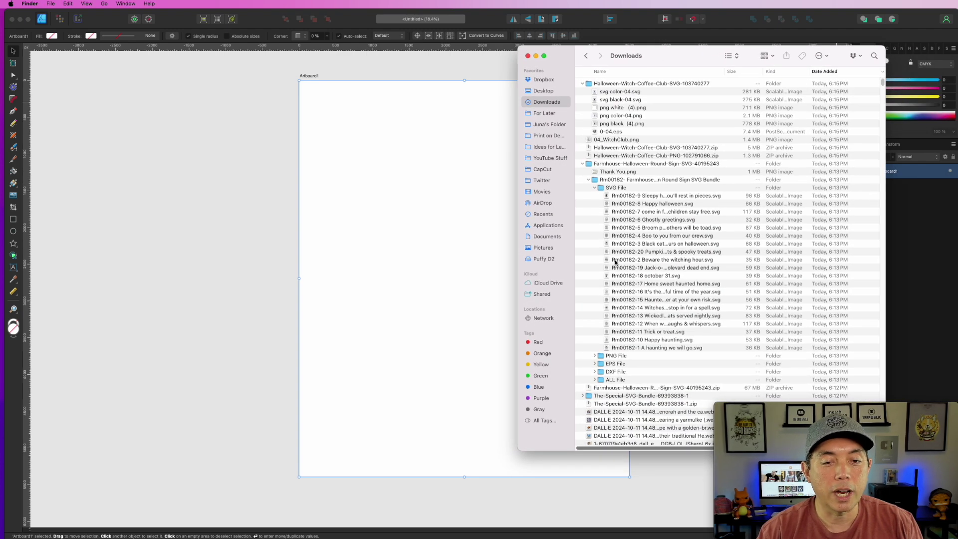
left_click(636, 308)
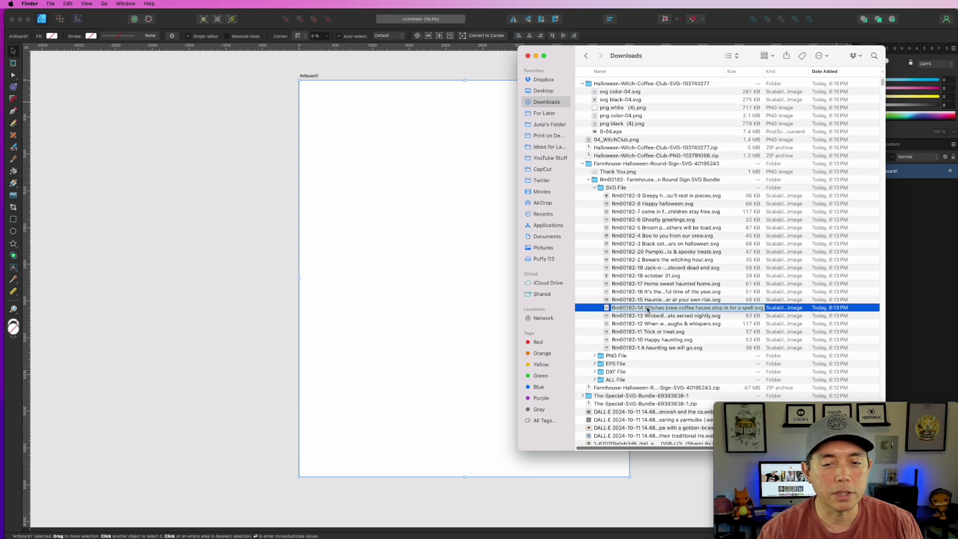
left_click_drag(609, 308, 401, 218)
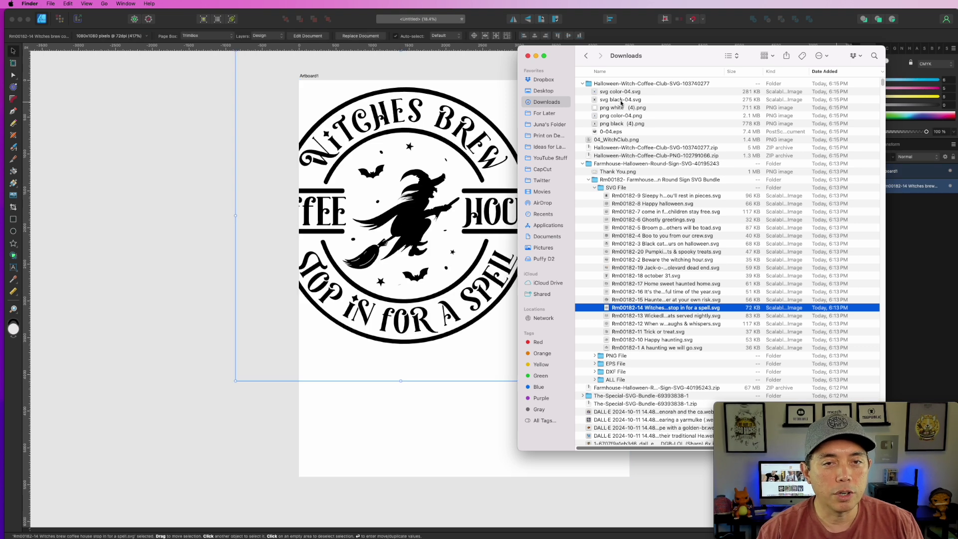
Step: Place svg black-04.svg from the Halloween-Witch-Coffee-Club-SVG folder into the document and move it off the artboard to its left
left_click(619, 100)
left_click_drag(593, 100, 424, 355)
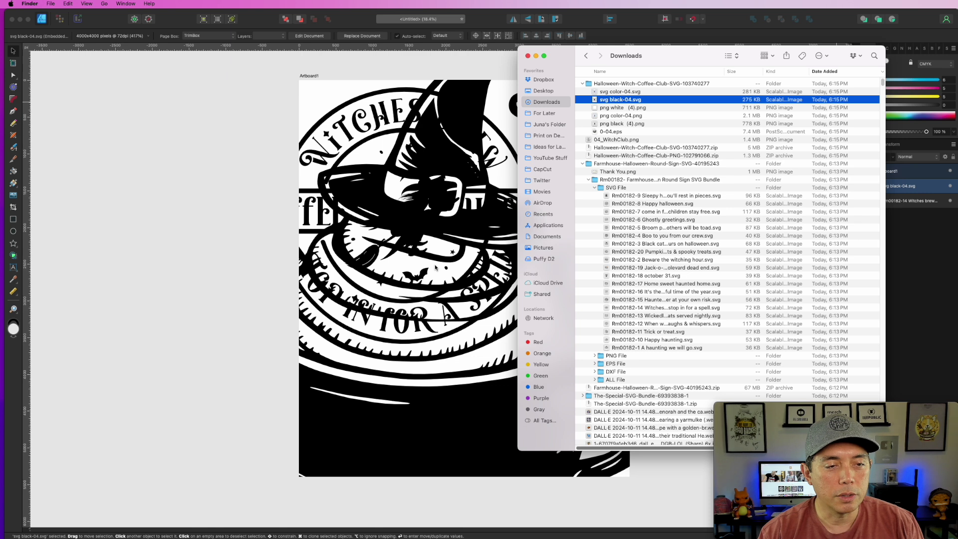
scroll(435, 265, "down", 5)
scroll(435, 269, "down", 5)
left_click_drag(445, 241, 284, 230)
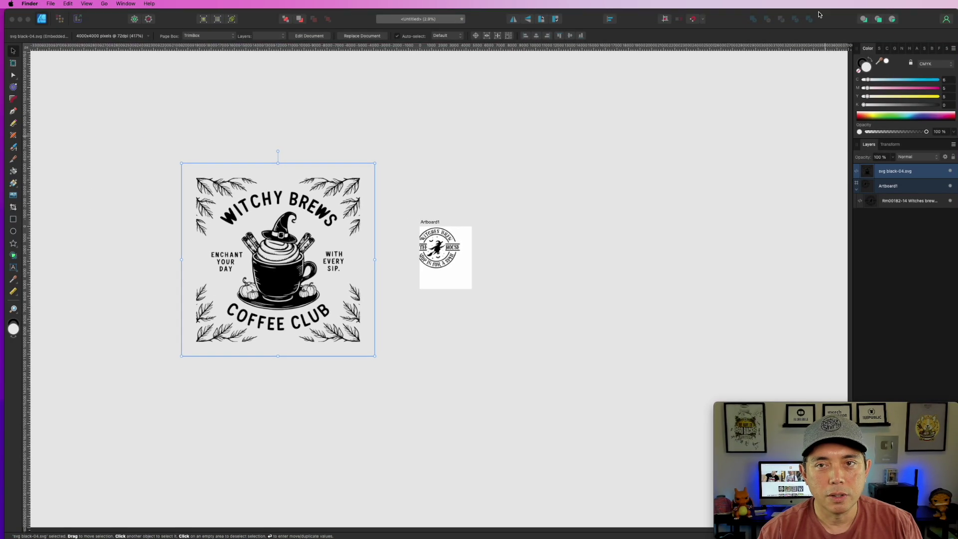
Step: Bring the Finder window back over the canvas, place 04_WitchClub.png on the artboard and close the Finder window
left_click_drag(838, 16, 818, 88)
left_click_drag(697, 51, 957, 68)
left_click_drag(721, 95, 740, 12)
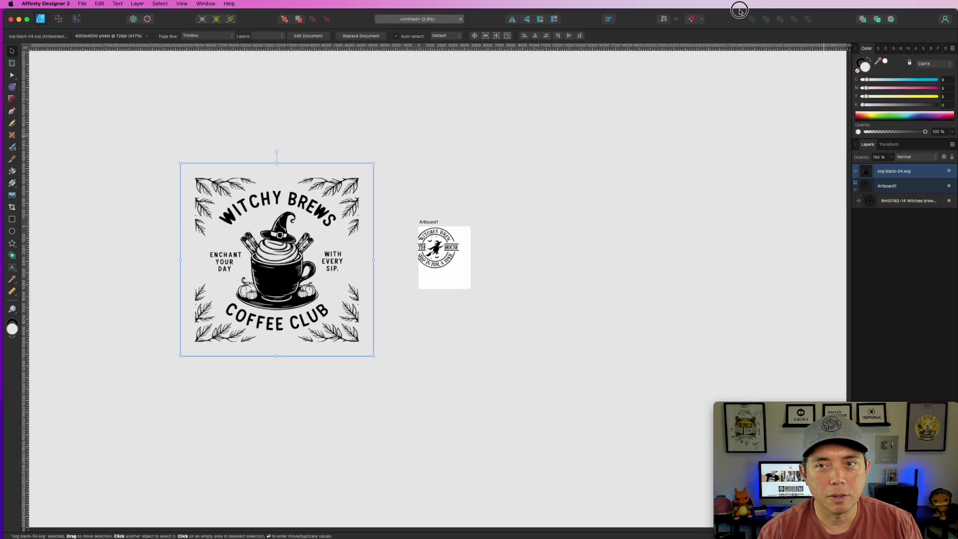
left_click_drag(957, 69, 604, 62)
left_click(547, 149)
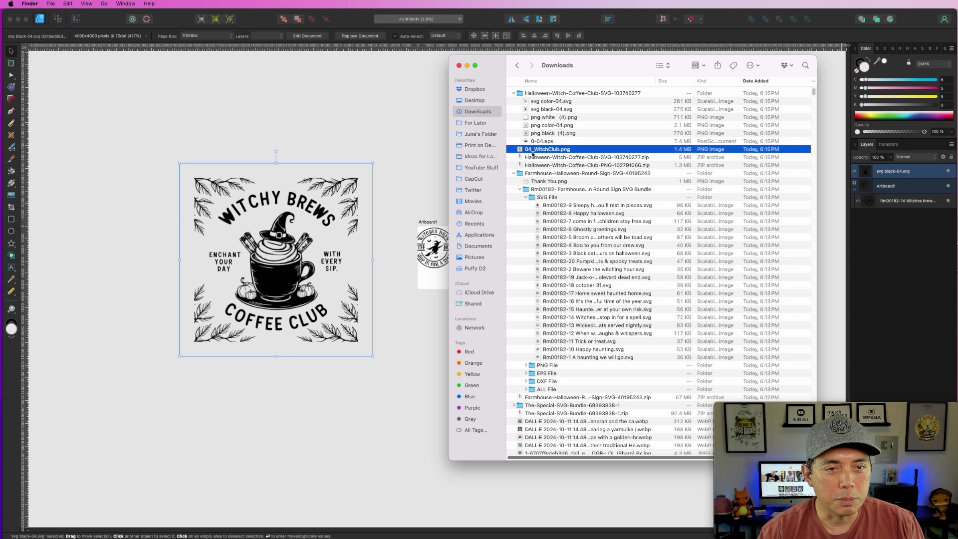
left_click_drag(519, 149, 436, 279)
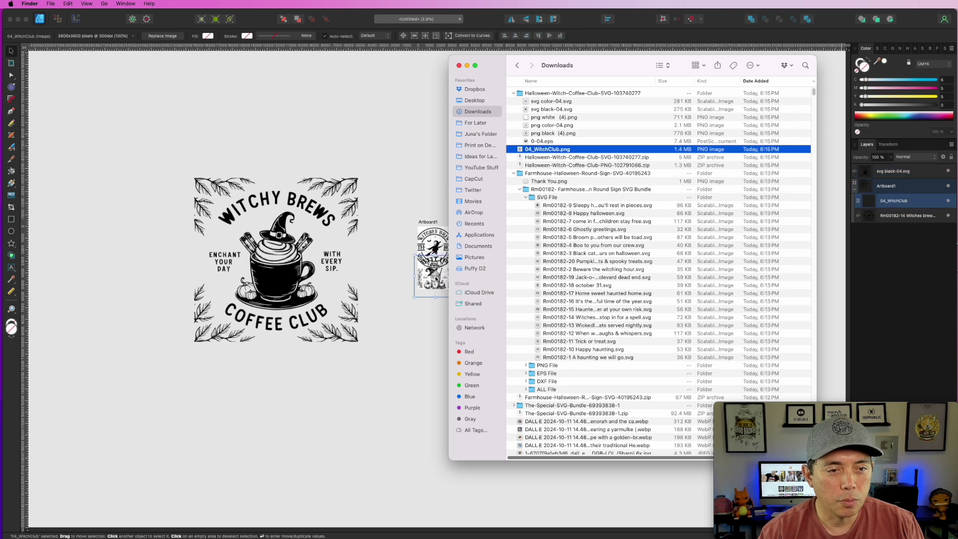
left_click(459, 65)
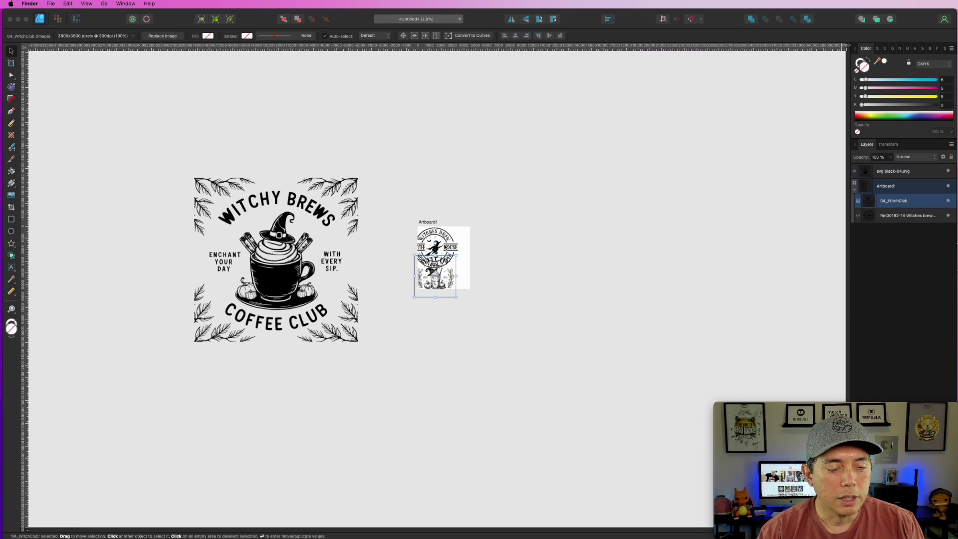
Step: Move the 04_WitchClub image off the artboard to the empty canvas on its right
left_click_drag(433, 285, 508, 264)
scroll(478, 275, "up", 5)
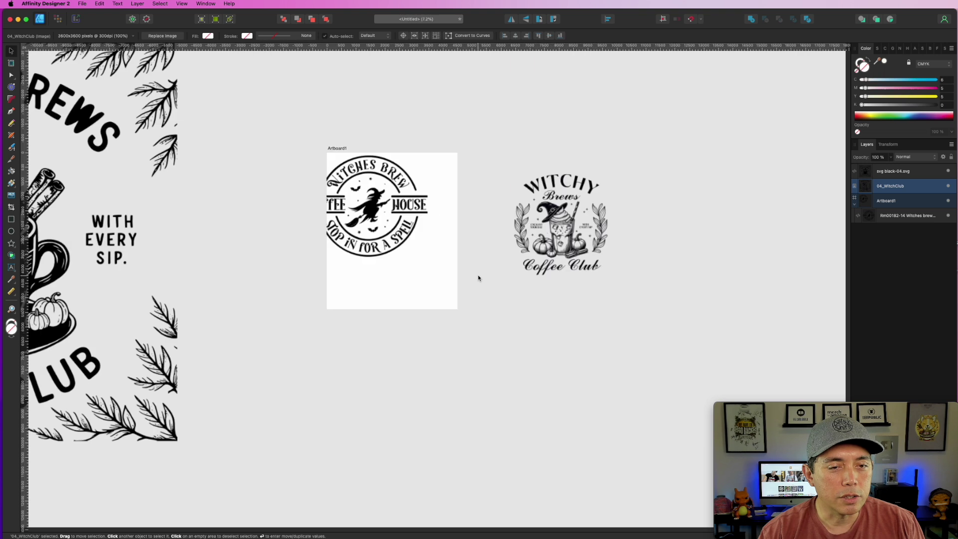
scroll(620, 231, "up", 2)
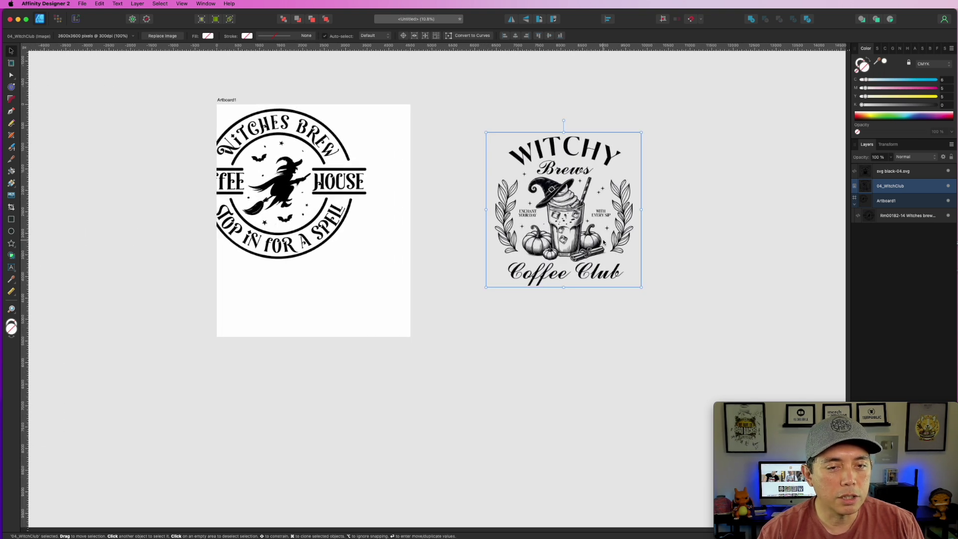
scroll(449, 199, "down", 1)
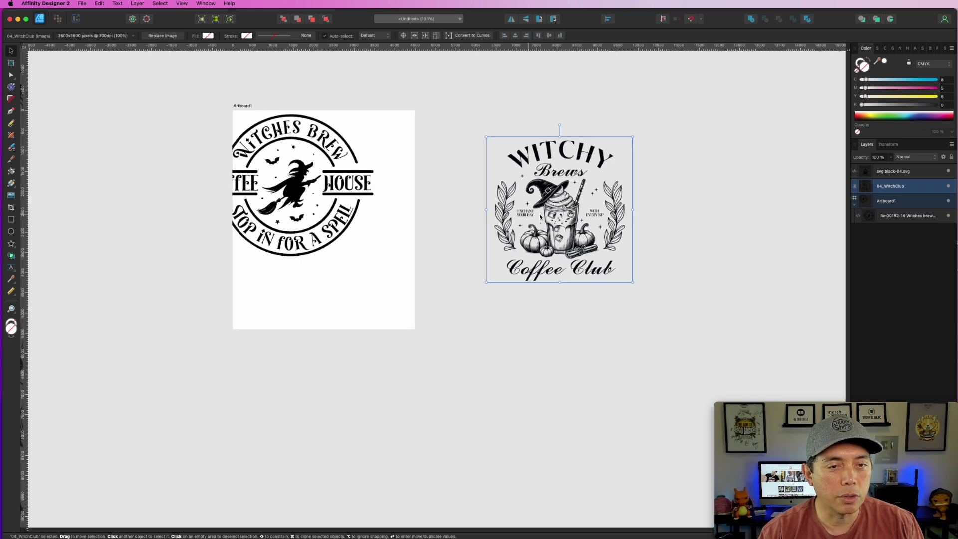
Step: Open the embedded Witches Brew document for editing, then select and copy its Text and Elements groups
scroll(441, 201, "down", 4)
left_click(448, 123)
key("space")
left_click_drag(460, 132, 601, 133)
double_click(488, 164)
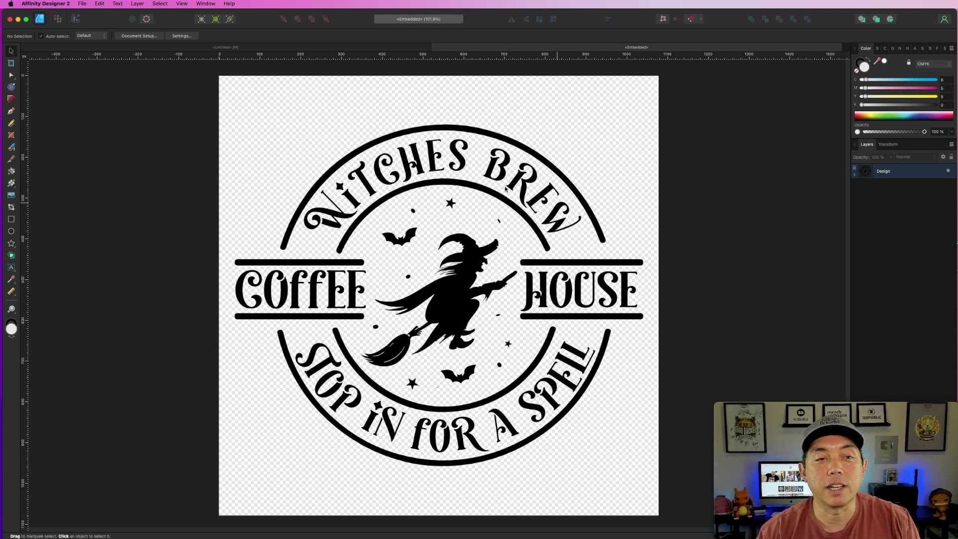
left_click_drag(145, 92, 674, 499)
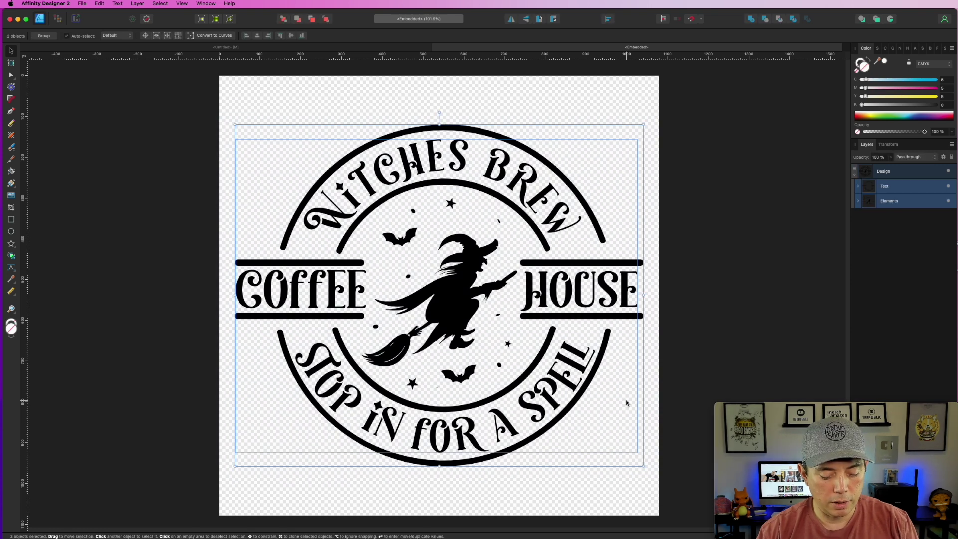
Step: Replace the embedded Witches Brew design on Artboard1 with the copied vector groups, enlarged to nearly the artboard's width
left_click(239, 47)
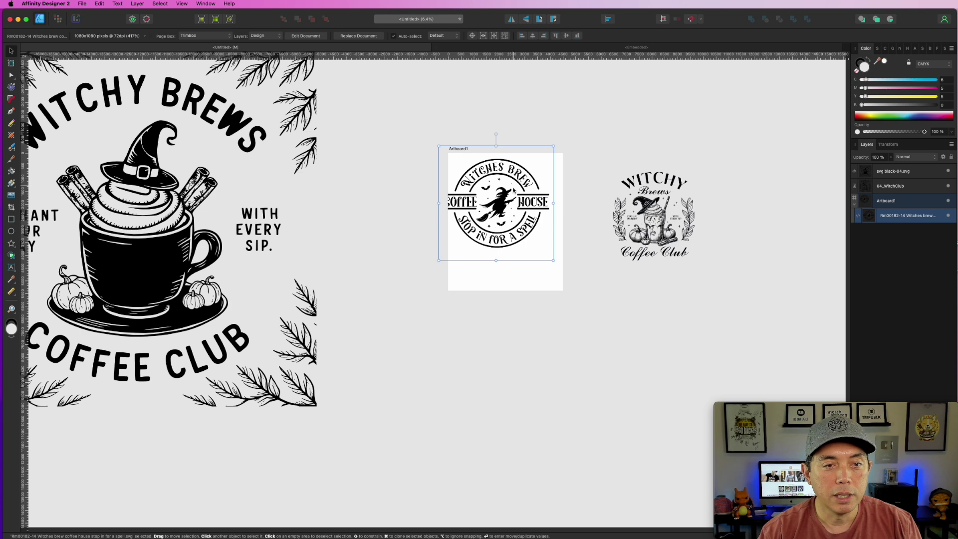
key("Delete")
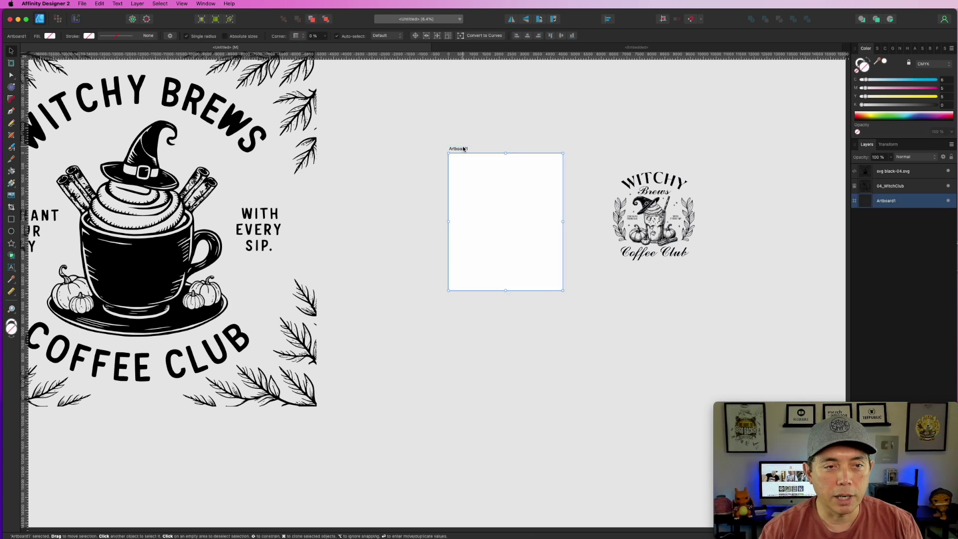
key("super+v")
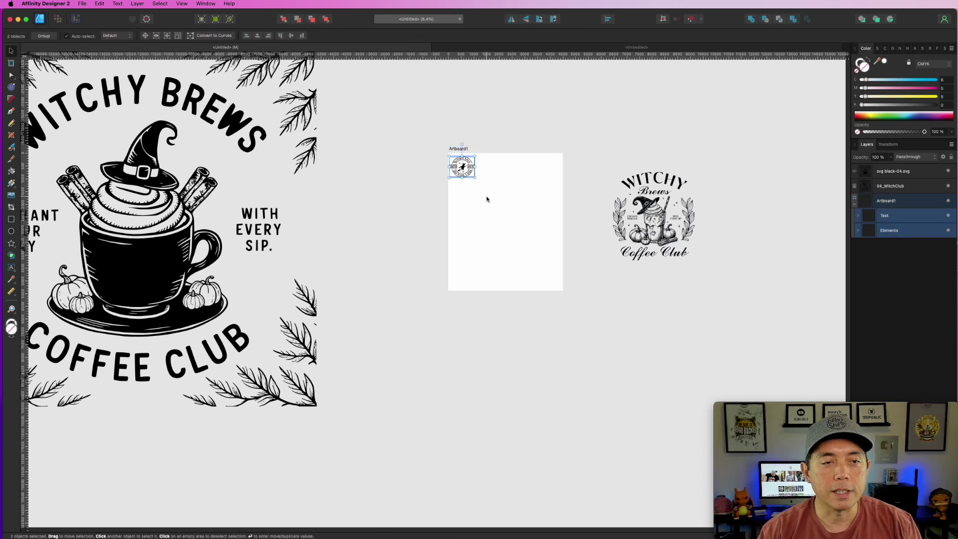
left_click_drag(475, 176, 546, 255)
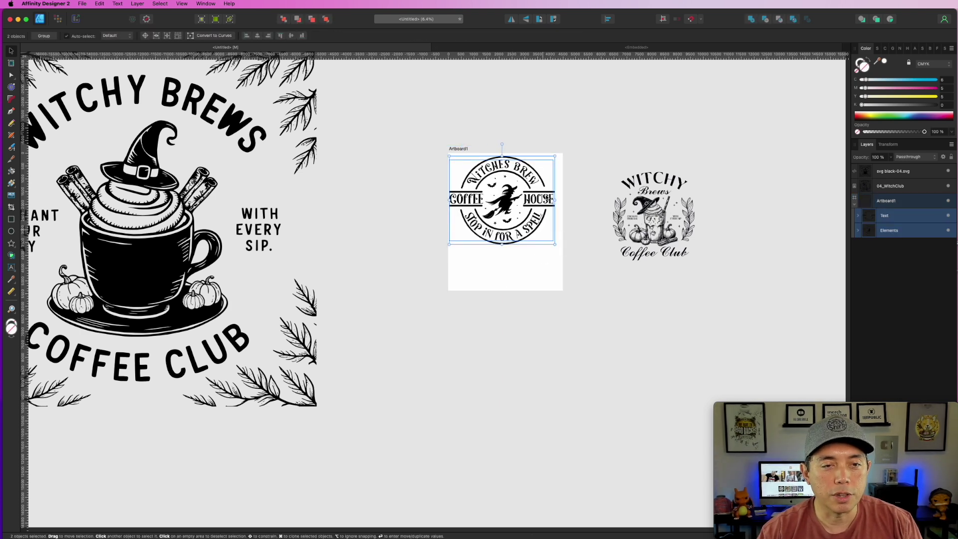
Step: Remove the flying witch silhouette from the centre of the Witches Brew badge on Artboard1
left_click(564, 171)
double_click(506, 197)
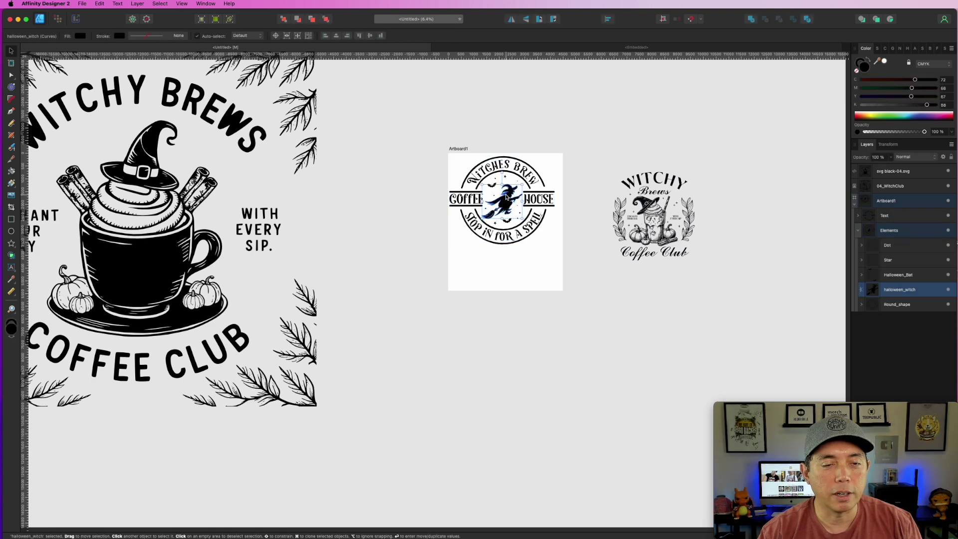
scroll(507, 197, "up", 5)
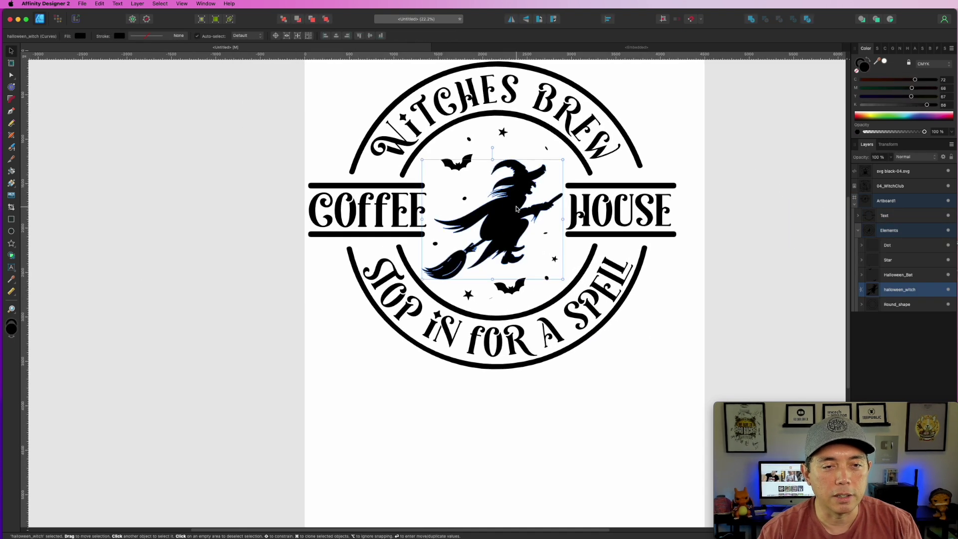
scroll(516, 209, "down", 1)
left_click_drag(514, 204, 187, 172)
key("Delete")
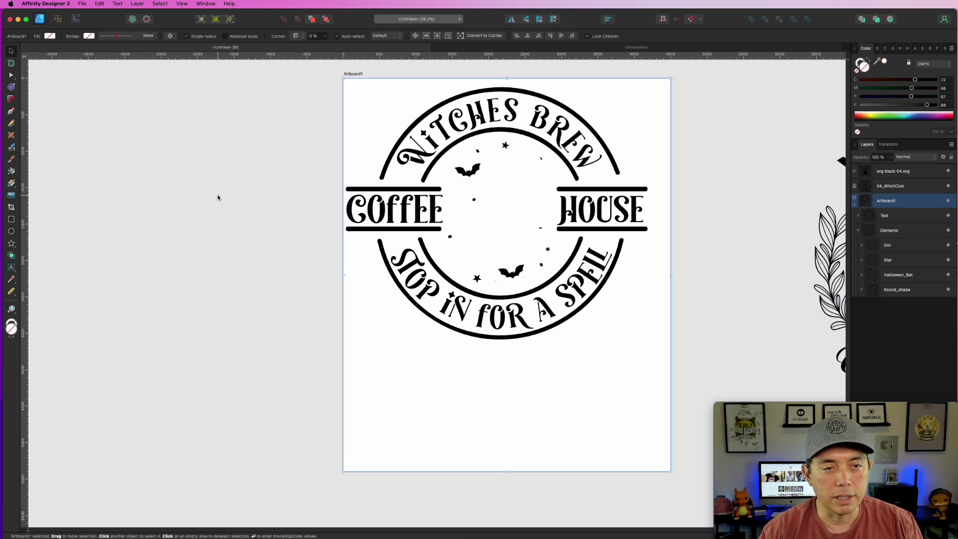
Step: Open the embedded Witchy Brews design for editing and delete its ENCHANT YOUR DAY and WITH EVERY SIP. side texts
scroll(217, 195, "down", 3)
left_click_drag(541, 267, 773, 275)
scroll(335, 208, "down", 3)
left_click_drag(331, 161, 537, 202)
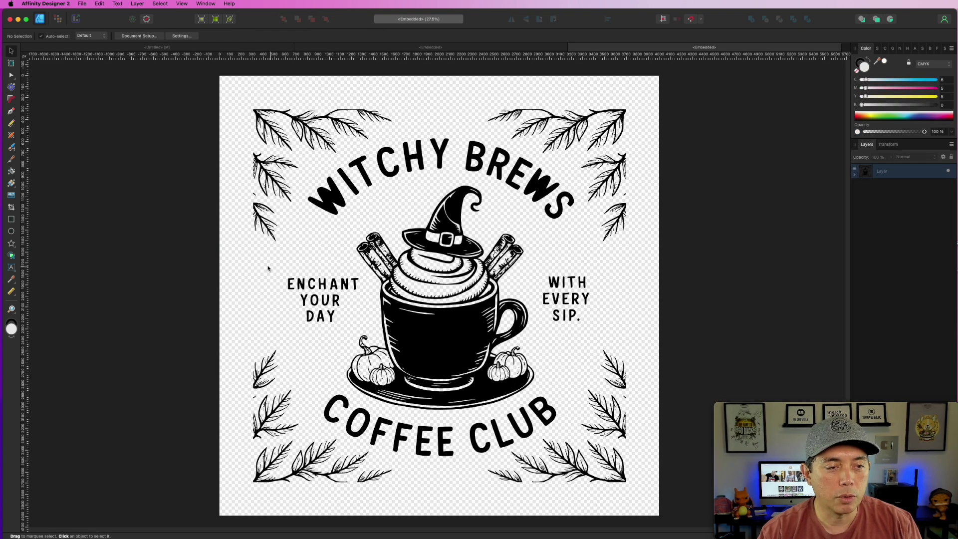
left_click_drag(260, 265, 368, 341)
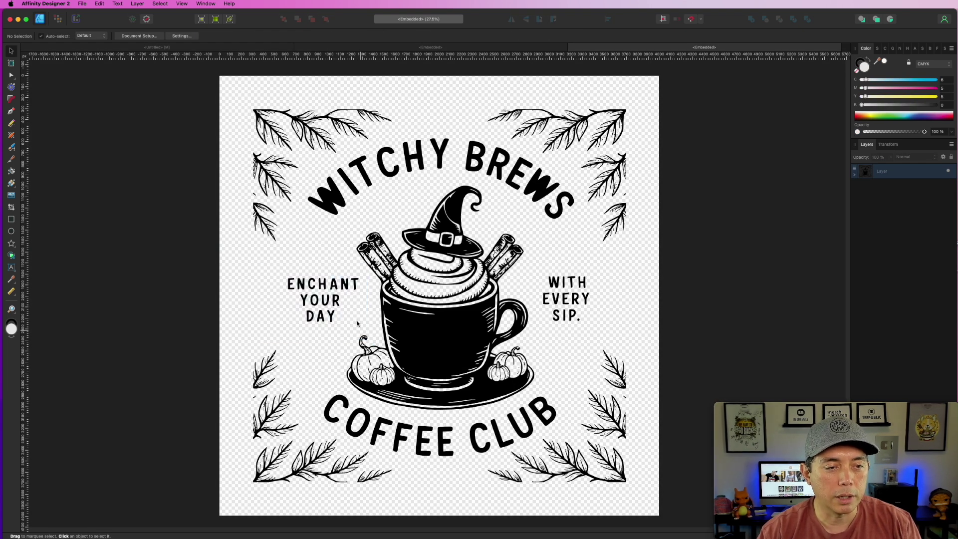
double_click(335, 287)
left_click_drag(266, 267, 364, 336)
key("Delete")
left_click_drag(607, 332, 521, 252)
key("Delete")
Step: Delete the arched WITCHY BREWS title and the branches around its upper right corner and top edge
left_click_drag(647, 243, 511, 86)
key("Delete")
left_click_drag(590, 199, 492, 118)
key("Delete")
left_click_drag(624, 153, 474, 96)
key("Delete")
left_click_drag(639, 97, 229, 187)
key("Delete")
left_click_drag(572, 135, 387, 186)
key("Delete")
Step: Delete the remaining title parts and the branches along the design's upper left corner and left side
left_click_drag(409, 119, 214, 233)
key("Delete")
left_click_drag(213, 129, 299, 320)
key("Delete")
scroll(270, 344, "down", 4)
left_click_drag(232, 236, 308, 421)
key("Delete")
Step: Delete the C and both Es of COFFEE and the C of CLUB from the lettering below the saucer
left_click(346, 310)
key("a")
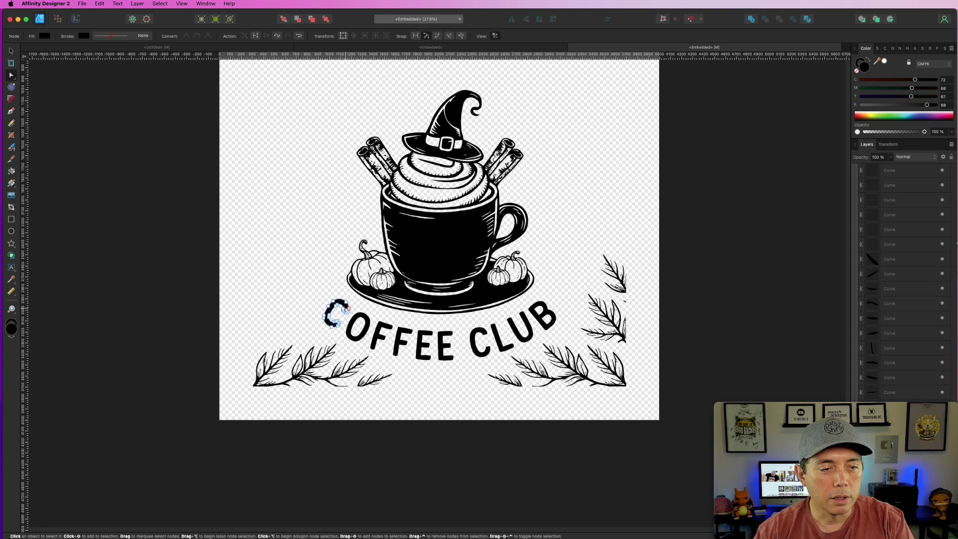
scroll(348, 322, "up", 4)
scroll(348, 327, "up", 2)
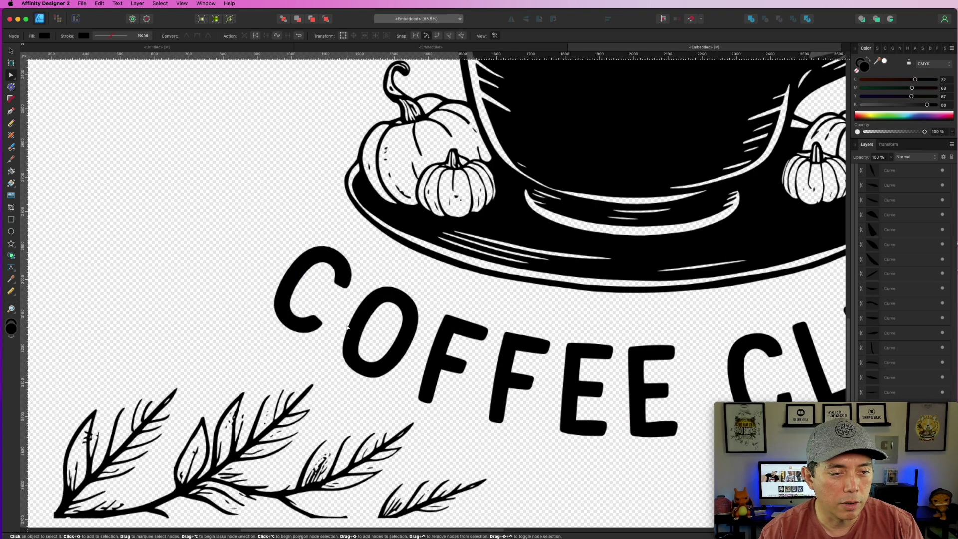
left_click_drag(344, 256, 342, 332)
scroll(335, 312, "down", 2)
scroll(336, 312, "down", 4)
key("Delete")
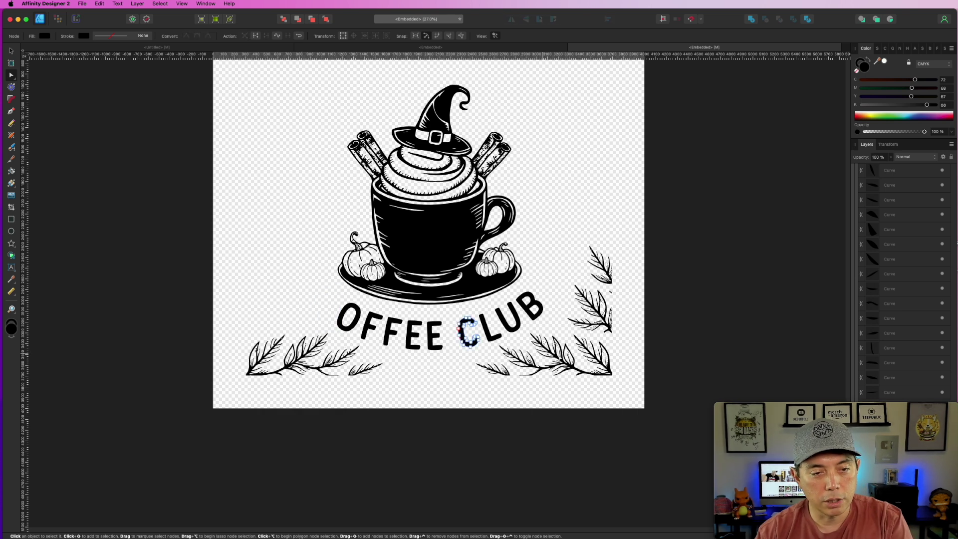
left_click_drag(636, 397, 558, 230)
key("Delete")
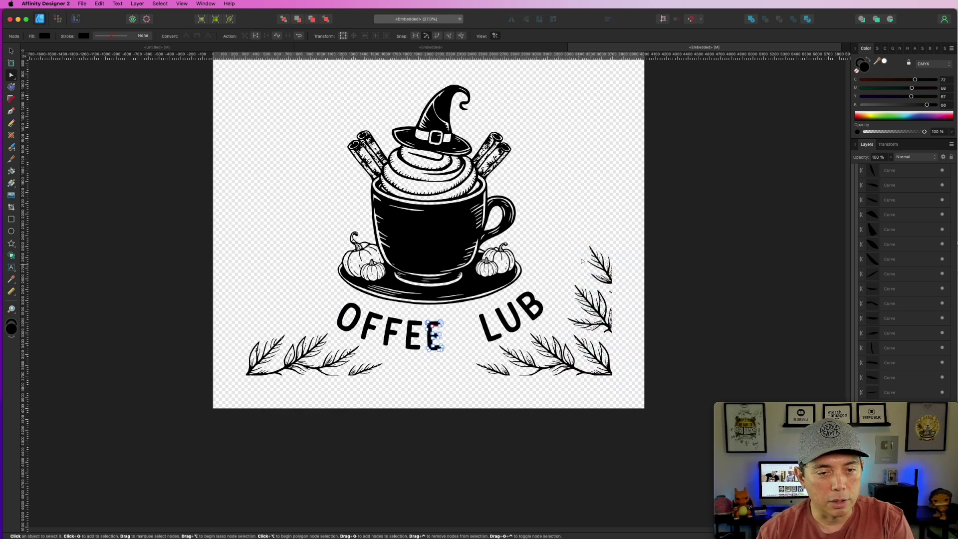
left_click_drag(637, 234, 553, 401)
key("Delete")
mouse_move(443, 370)
left_mouse_down()
mouse_move(320, 300)
mouse_move(292, 296)
mouse_move(434, 363)
left_mouse_up()
key("Delete")
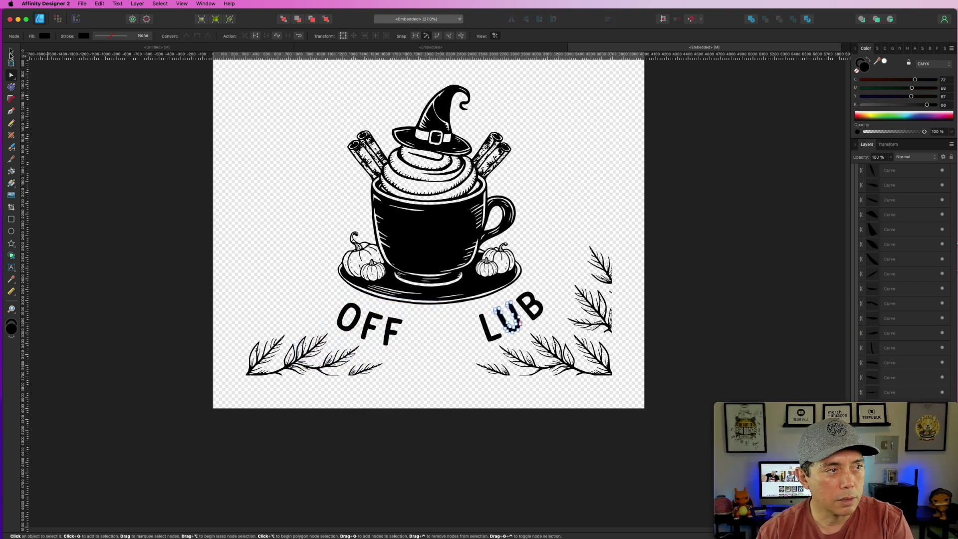
Step: Select and copy the coffee cup illustration with the witch hat, and return to the main document
left_click(11, 53)
double_click(391, 327)
left_click_drag(324, 294, 398, 360)
left_click(13, 51)
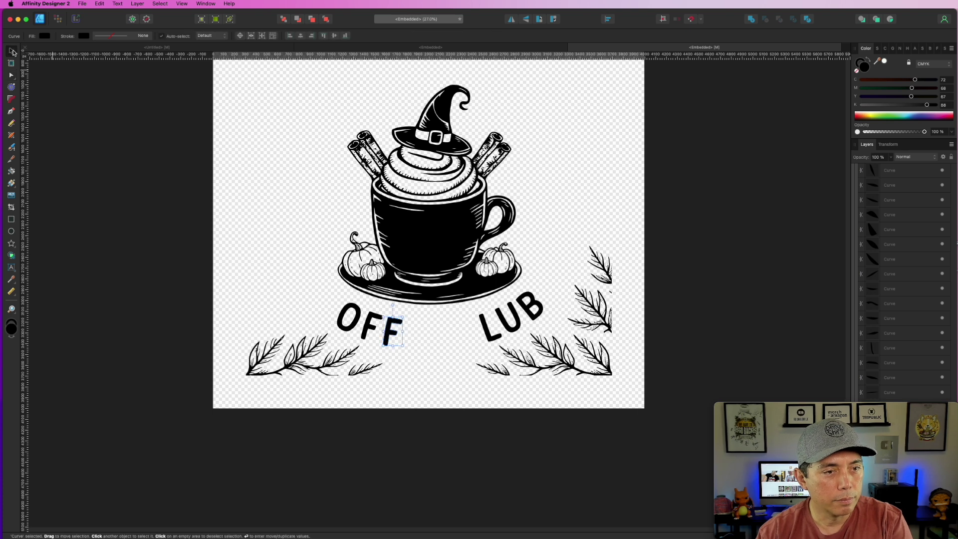
scroll(347, 190, "up", 3)
left_click(281, 91)
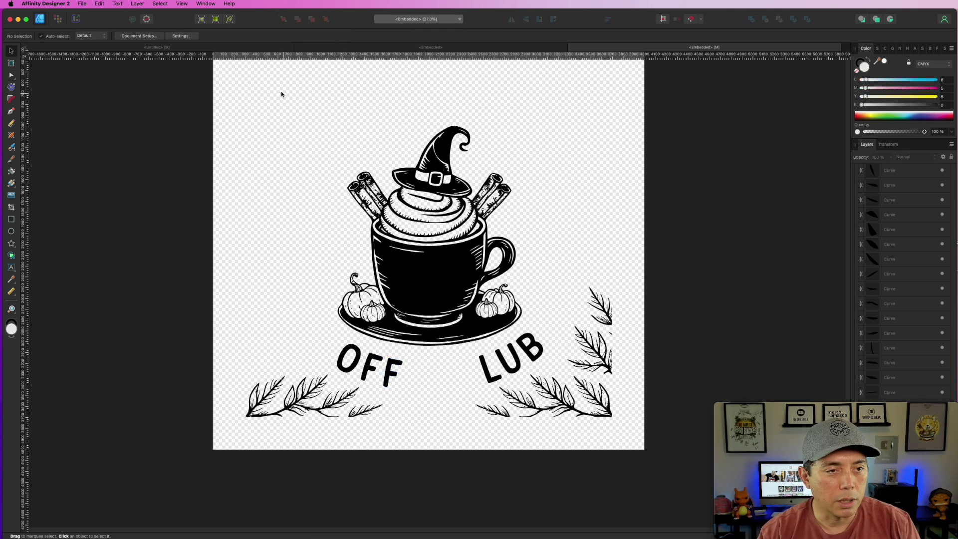
left_click(415, 185)
double_click(415, 183)
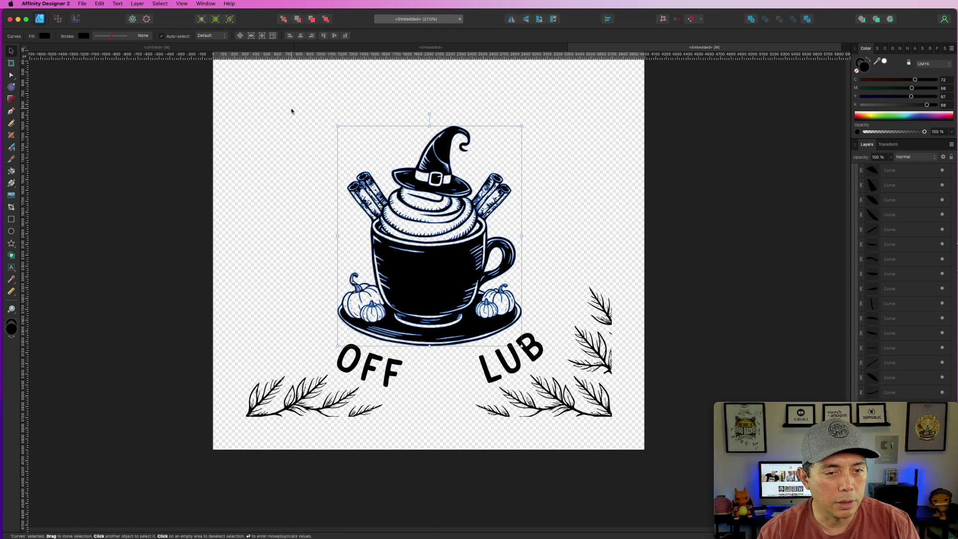
left_click_drag(404, 179, 434, 159)
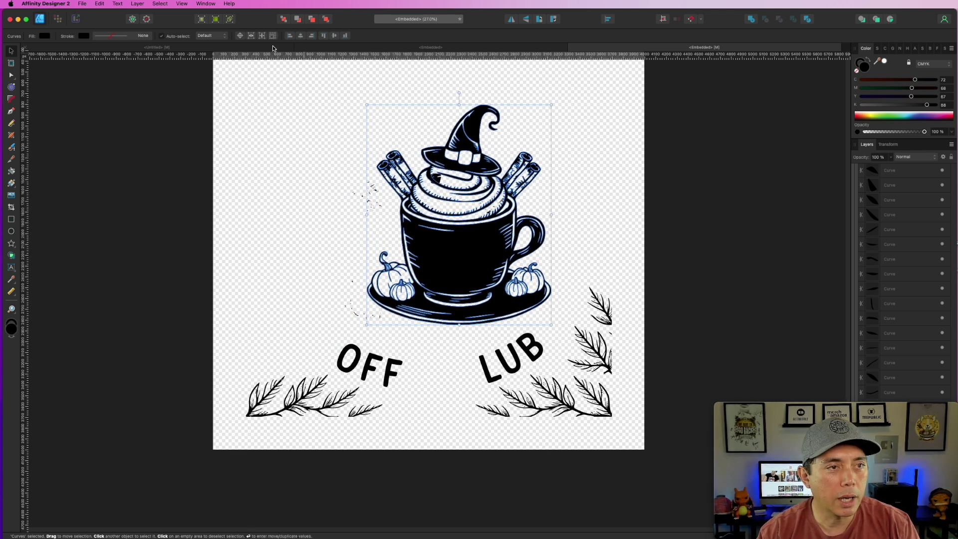
left_click(189, 50)
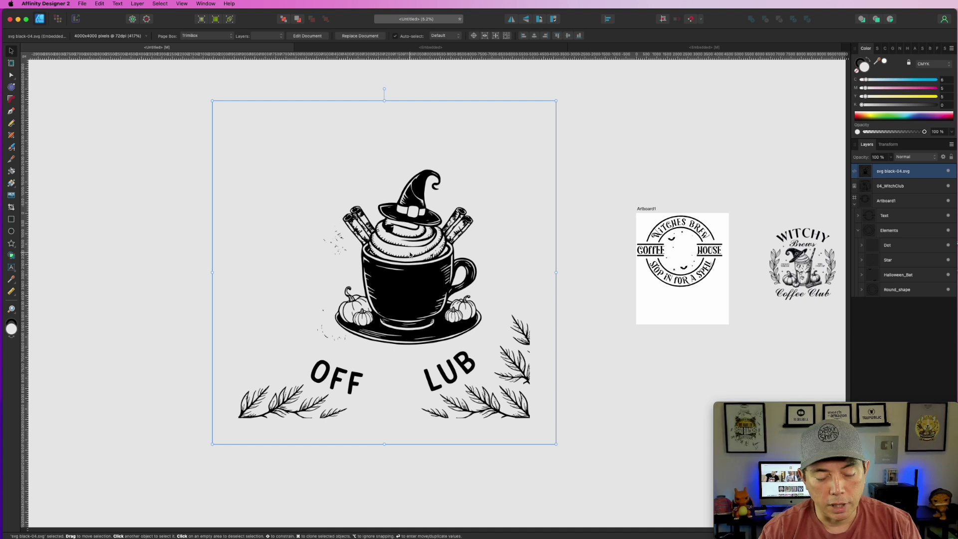
Step: Replace the embedded svg black-04 design with the copied cup illustration and group the pasted curves
key("Delete")
key("super+v")
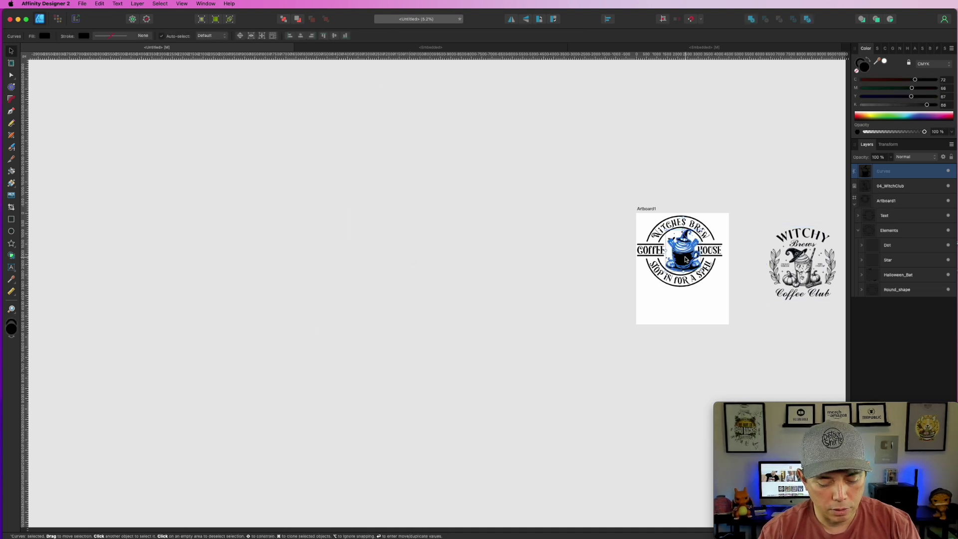
key("super+g")
Step: Position the cup group in the centre of the Witches Brew badge on Artboard1
scroll(670, 324, "up", 6)
left_click_drag(793, 208, 577, 401)
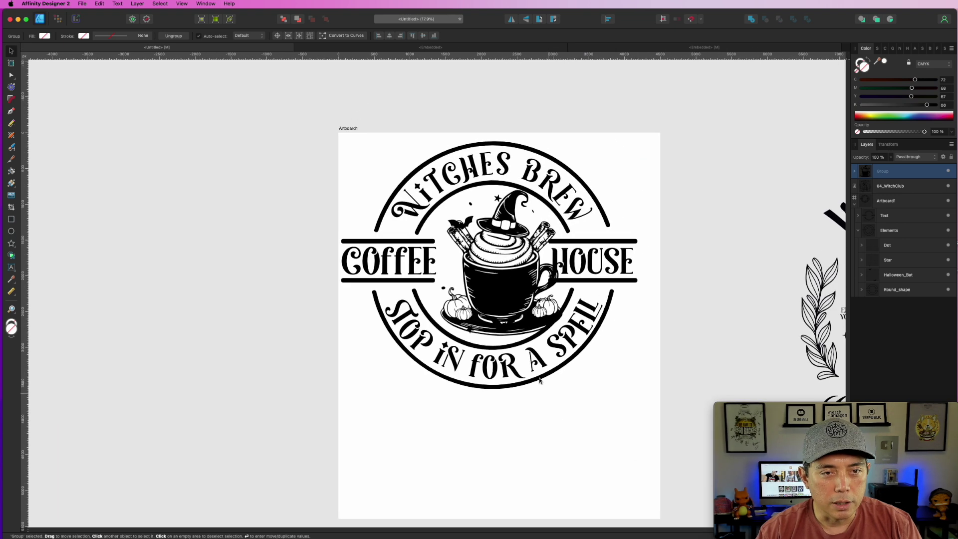
scroll(542, 377, "up", 3)
scroll(491, 308, "up", 3)
scroll(491, 308, "down", 4)
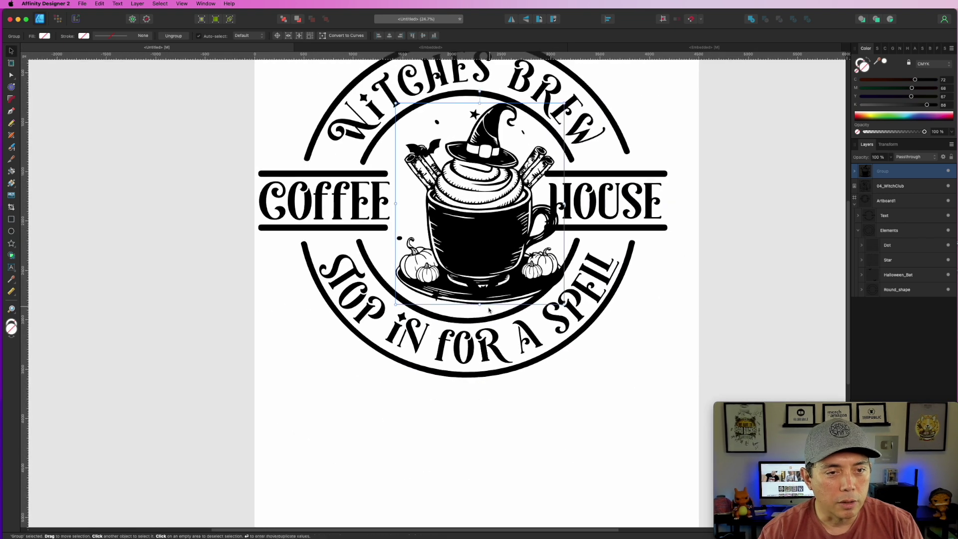
left_click_drag(481, 189, 469, 187)
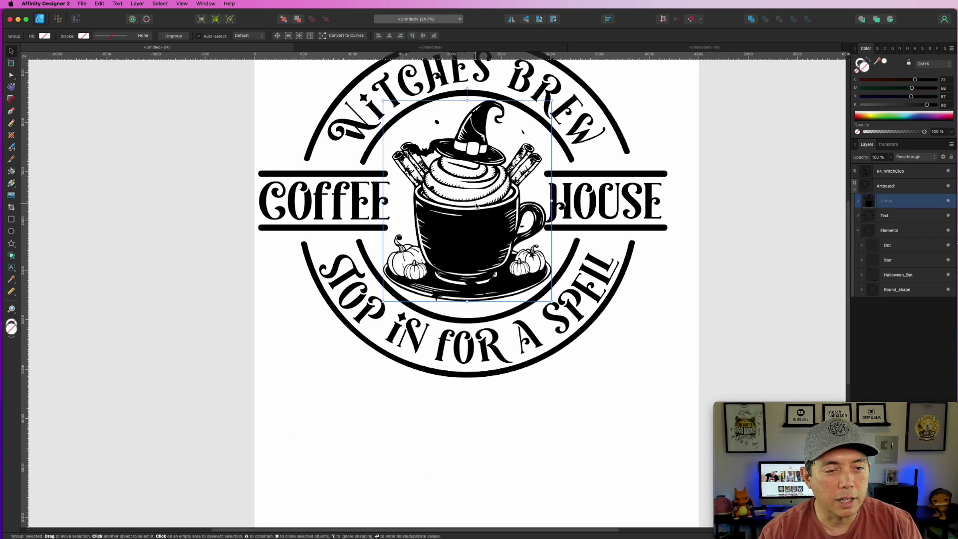
Step: Move the bats and stars out of the badge onto the empty canvas, keeping the cup centred inside the ring
scroll(478, 201, "down", 4)
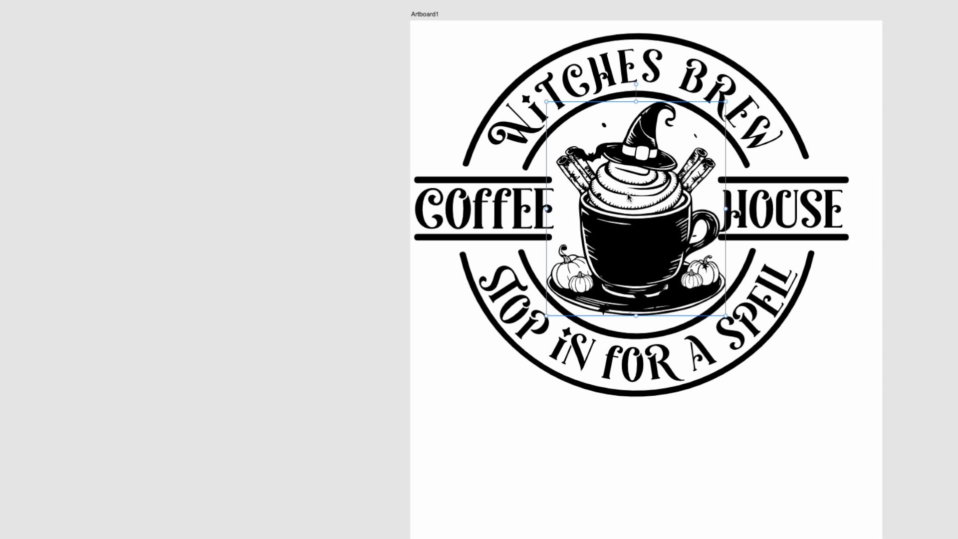
left_click_drag(628, 198, 686, 483)
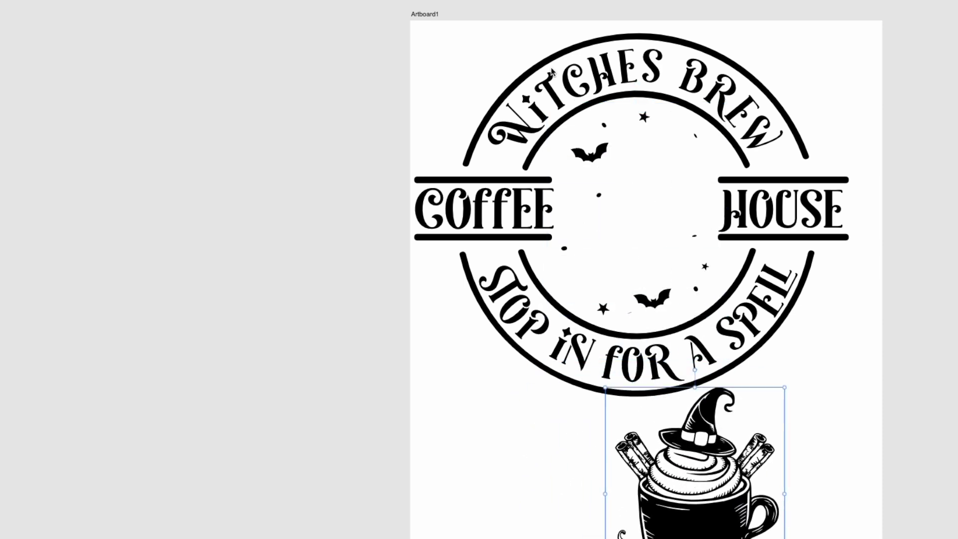
double_click(591, 152)
left_click_drag(591, 153, 247, 91)
left_click(643, 119)
double_click(643, 120)
left_click_drag(643, 120, 951, 63)
left_click_drag(714, 512, 653, 233)
scroll(662, 258, "up", 3)
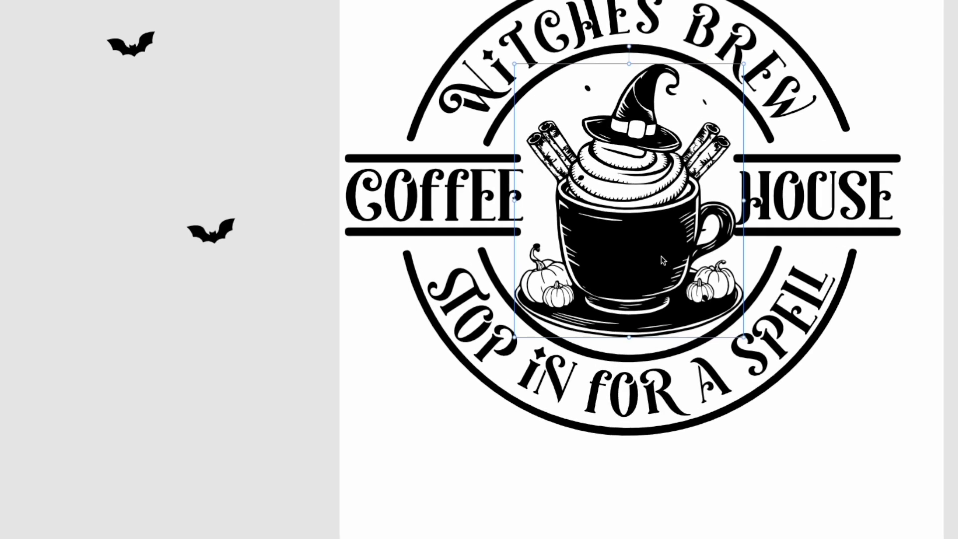
Step: Place one tilted bat inside the ring to the left of the hat and shift the small dot closer to the hat
double_click(142, 41)
left_click_drag(142, 41, 593, 89)
left_click(590, 87)
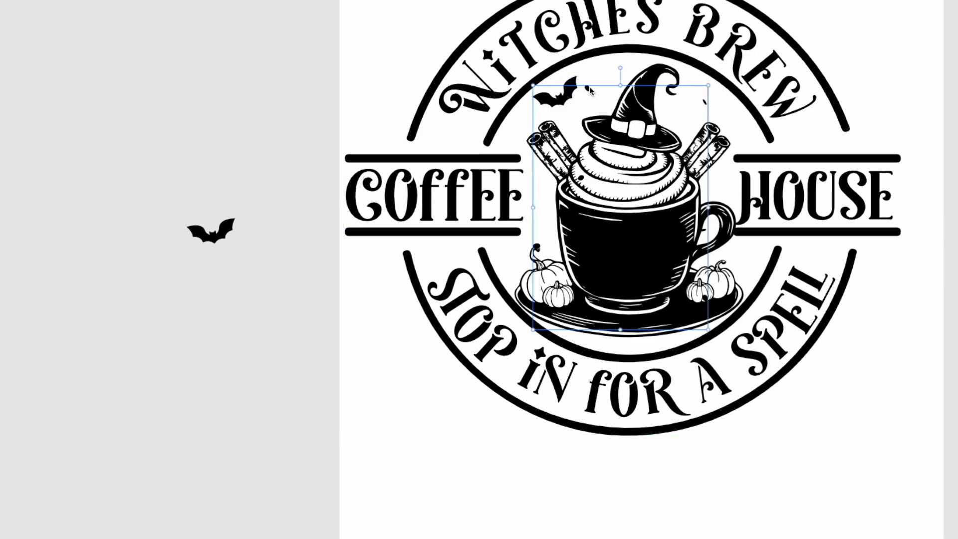
double_click(589, 87)
left_click_drag(589, 87, 613, 81)
left_click(561, 97)
double_click(560, 97)
left_click(602, 89)
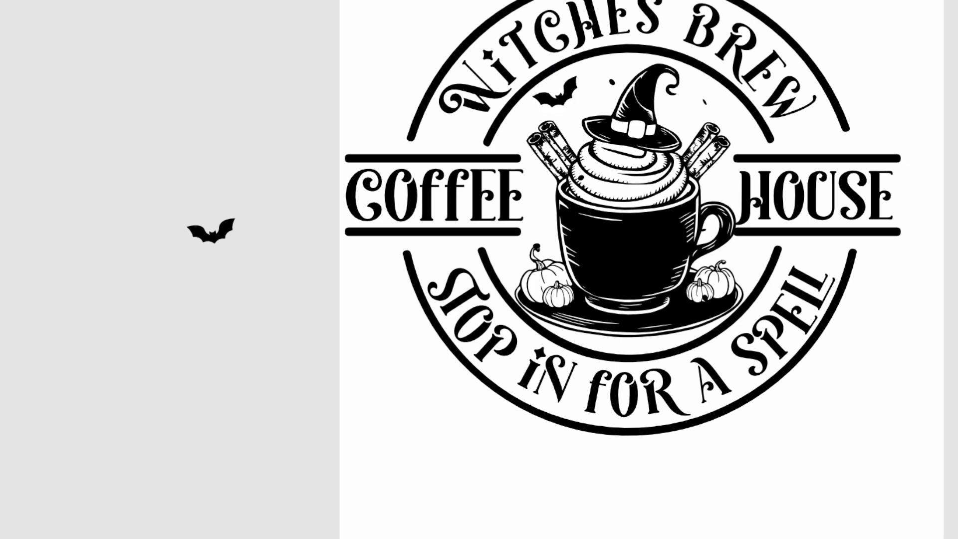
Step: Place the second bat inside the ring to the right of the witch hat
left_click(226, 227)
key("v")
left_click_drag(223, 227, 710, 99)
key("Escape")
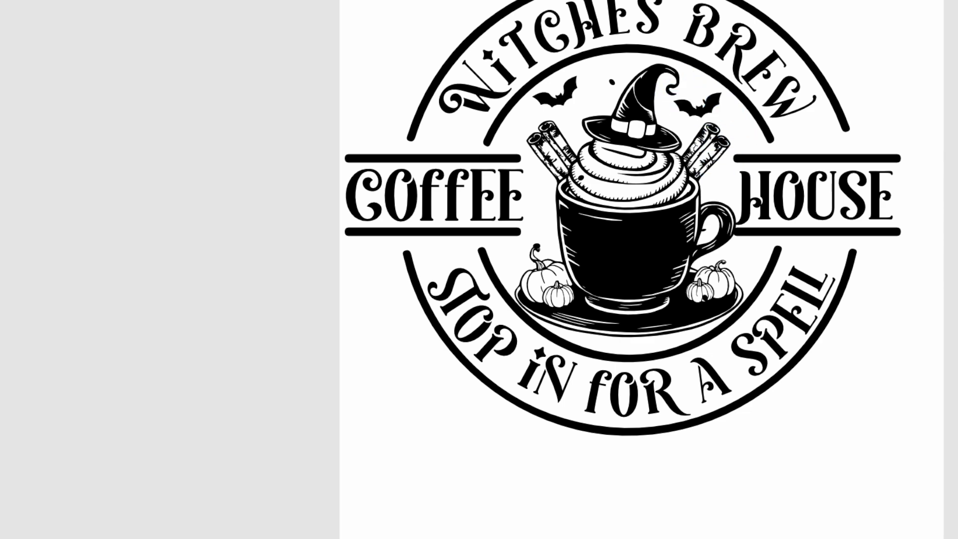
Step: Arrange the stars around the cup, two on its left side and the small one above the handle
key("ctrl+v")
left_click_drag(641, 200, 542, 223)
left_click_drag(956, 99, 728, 188)
left_click_drag(956, 255, 513, 254)
left_click(821, 292)
Step: Move the HOUSE and COFFEE lettering off the badge onto the empty canvas left of the artboard
scroll(859, 333, "up", 3)
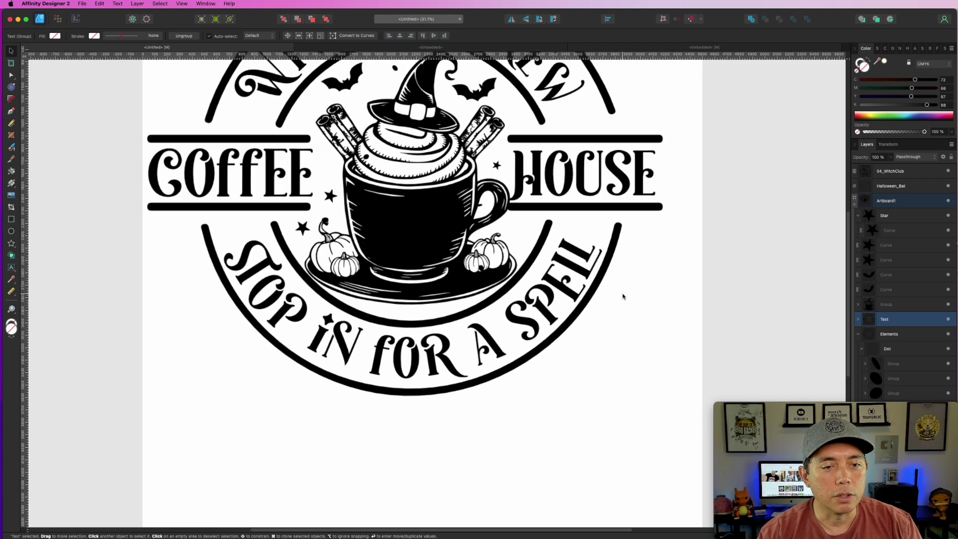
scroll(623, 296, "up", 1)
left_click(689, 219)
left_click_drag(674, 212, 780, 289)
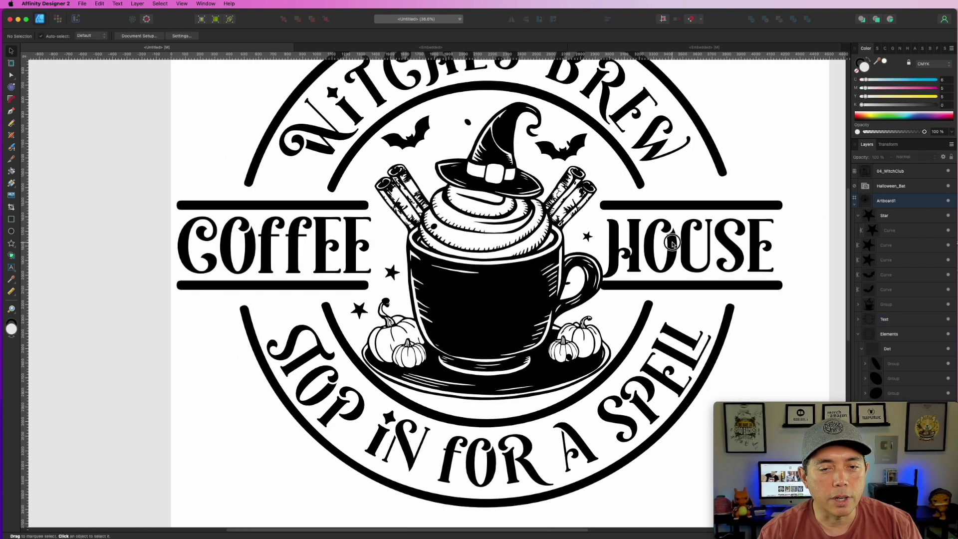
left_click(672, 244)
left_click(672, 244)
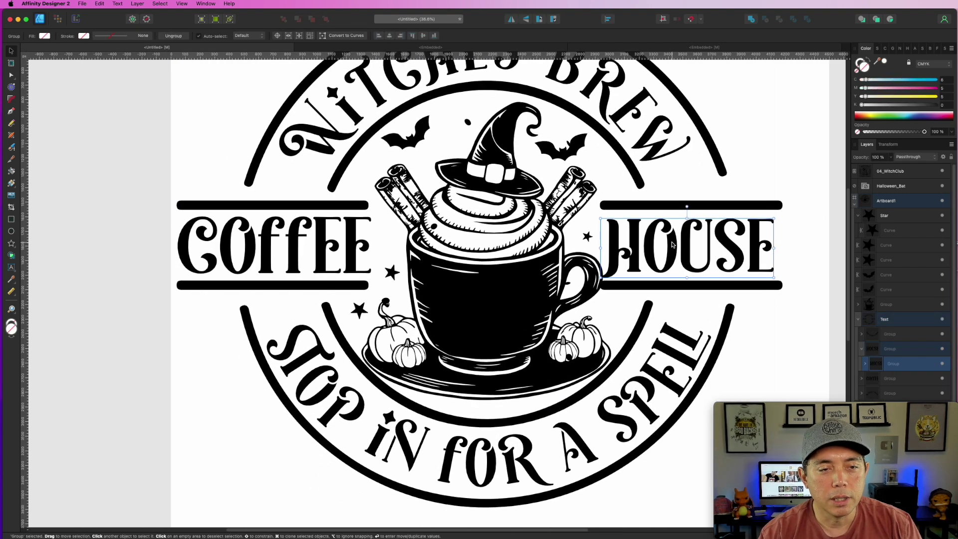
scroll(672, 244, "down", 4)
left_click_drag(675, 254, 58, 238)
double_click(394, 255)
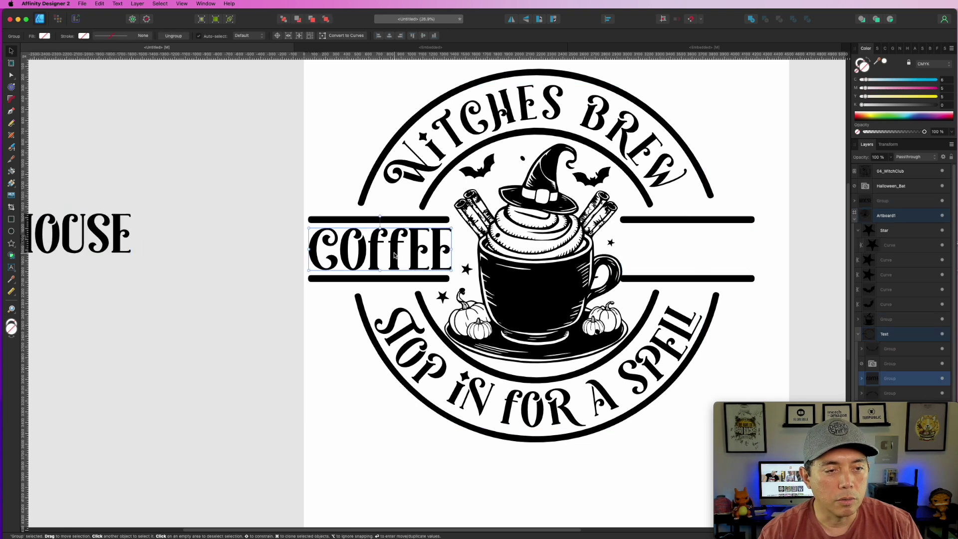
left_click_drag(392, 255, 136, 342)
scroll(353, 304, "left", 3)
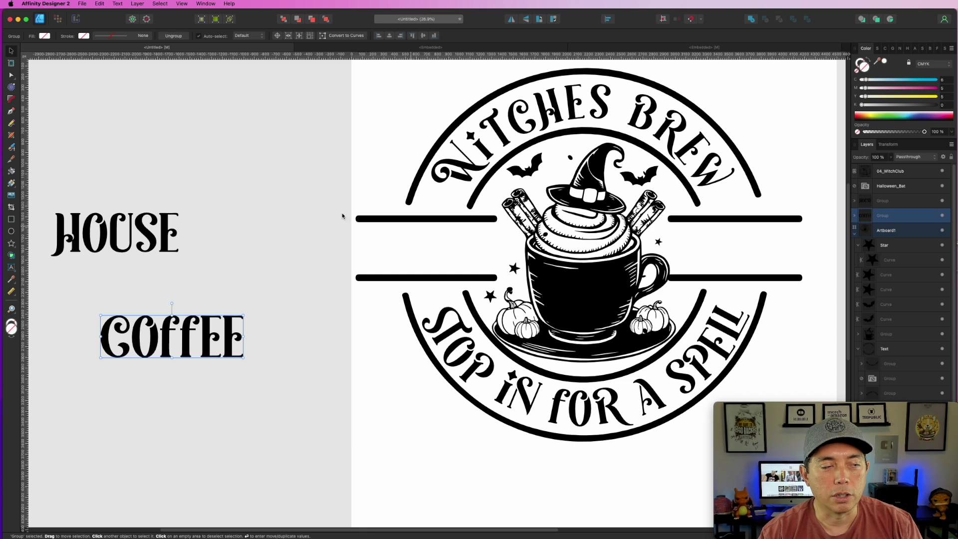
Step: Add the art text COFFEE between the badge's left pair of lines and enlarge it to about 75 pt
left_click(11, 270)
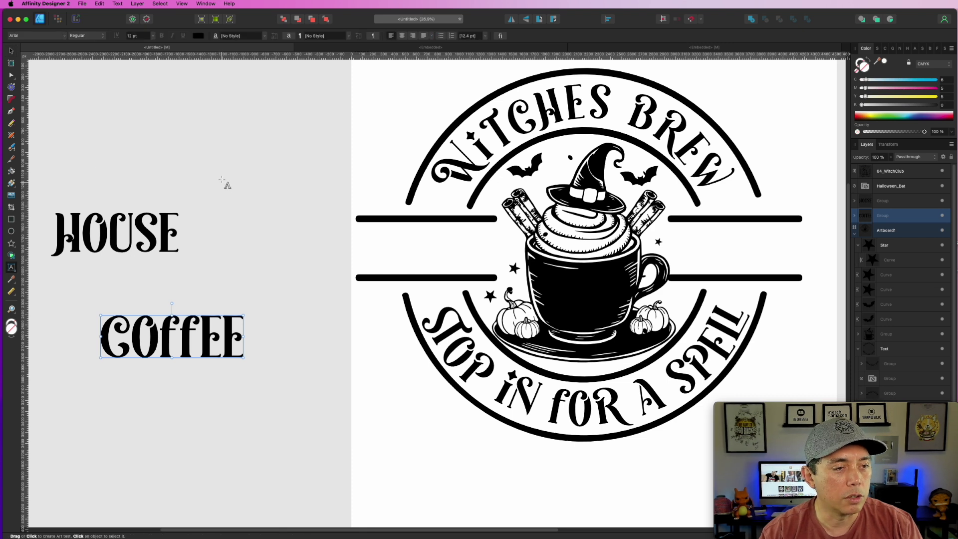
left_click(365, 246)
type("Co")
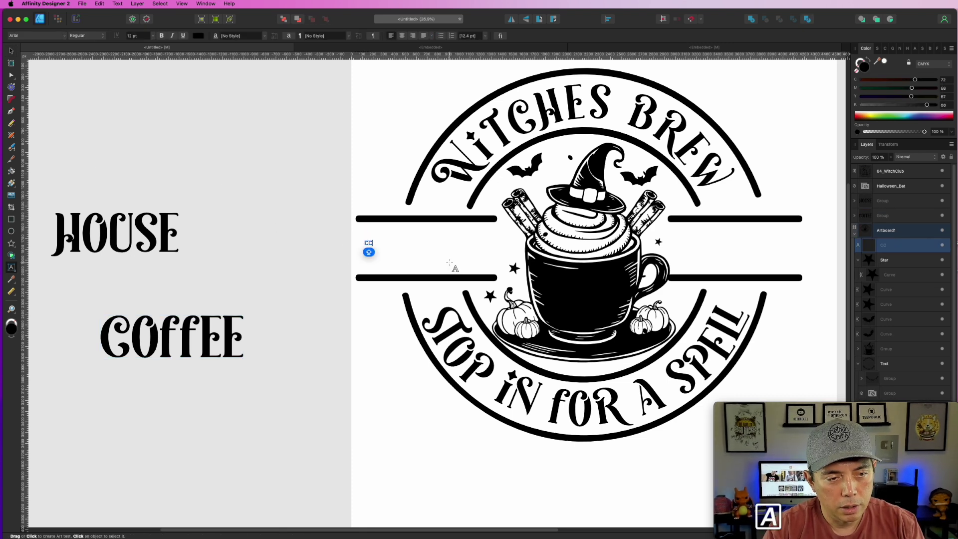
left_click(12, 51)
left_click_drag(387, 245, 497, 275)
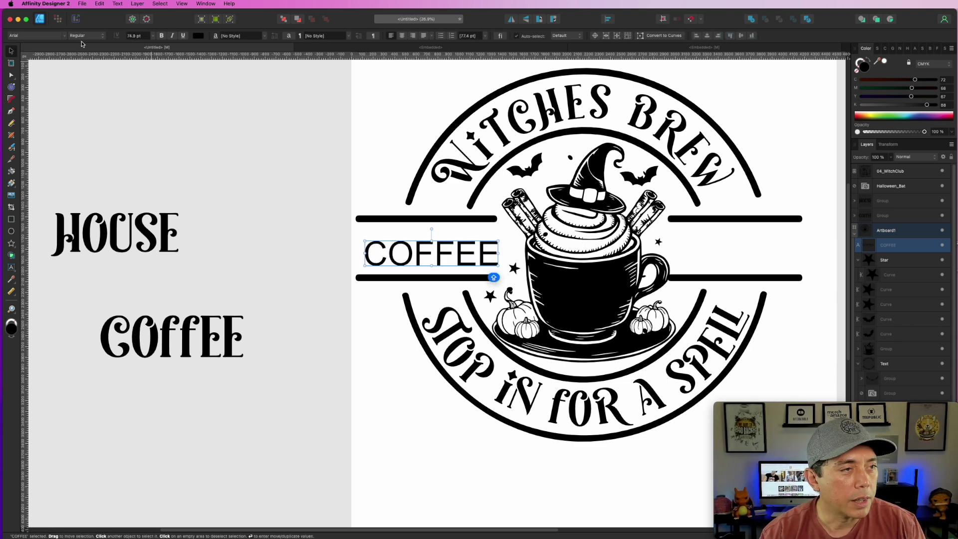
Step: Set the new COFFEE text in Bernard MT Condensed and enlarge it to about 110 pt to fill the space between the lines
left_click(63, 35)
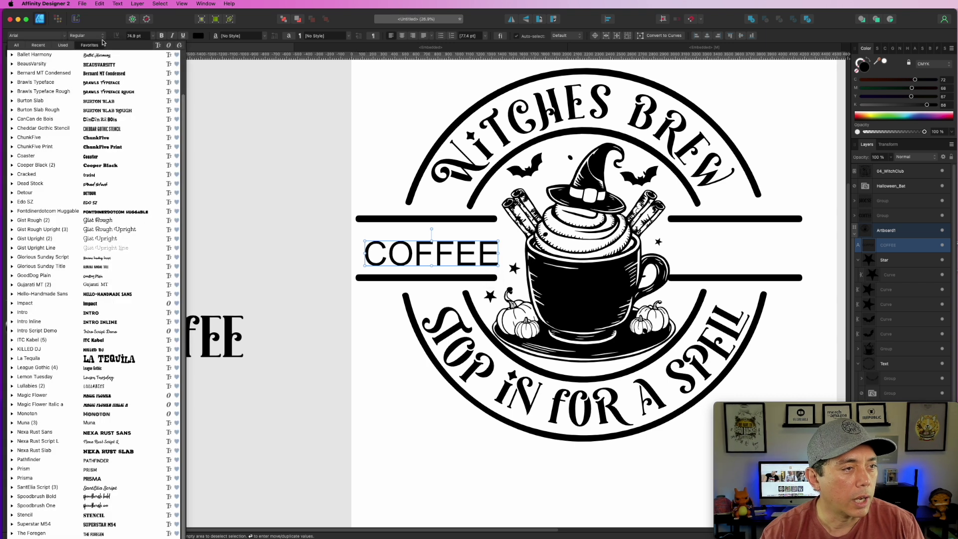
left_click(103, 74)
left_click_drag(450, 239, 492, 233)
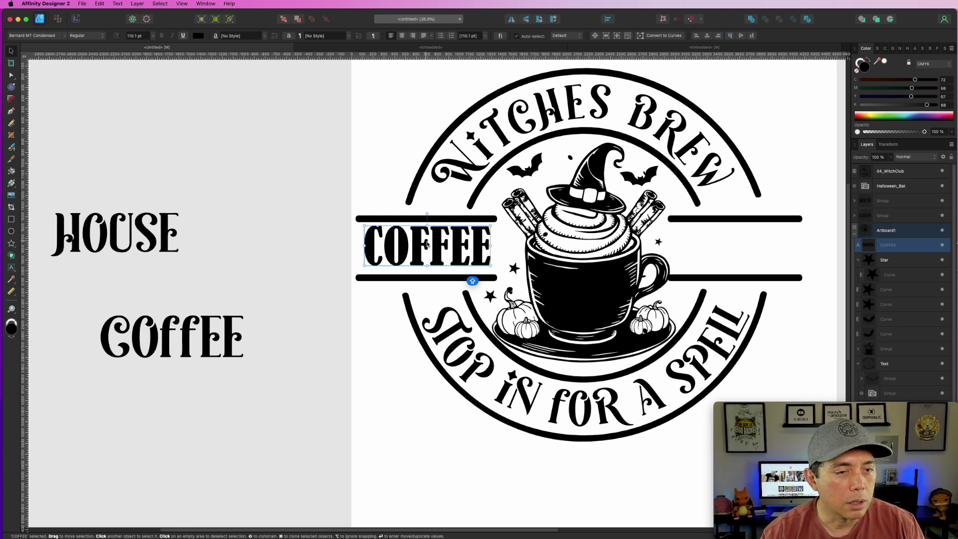
Step: Duplicate the COFFEE text between the badge's right pair of lines and change the copy to HOUSE
left_click_drag(438, 240, 745, 256)
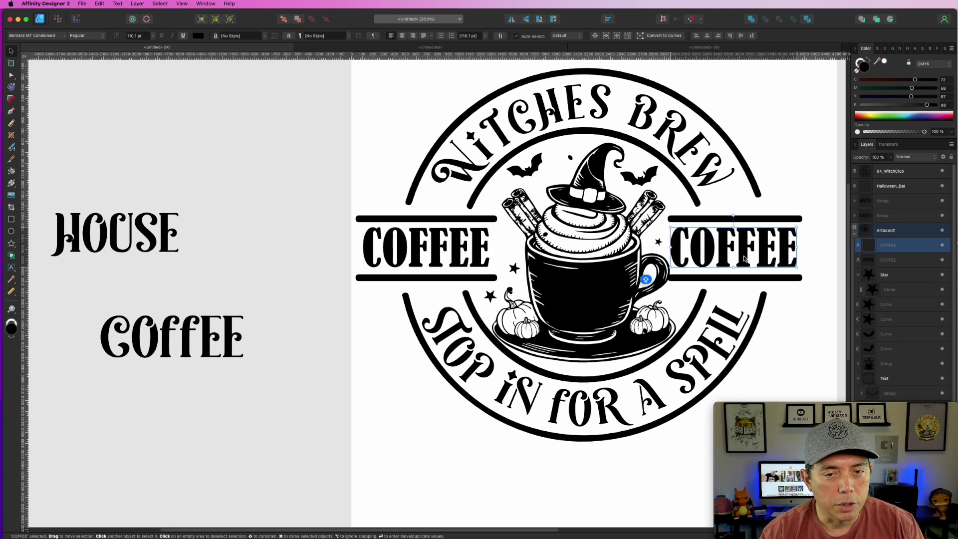
double_click(744, 256)
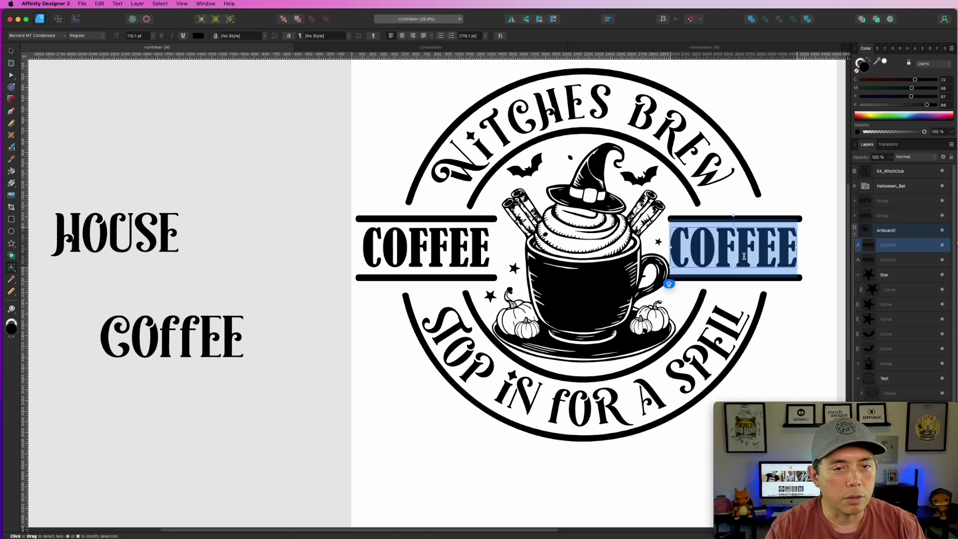
type("HOUSE")
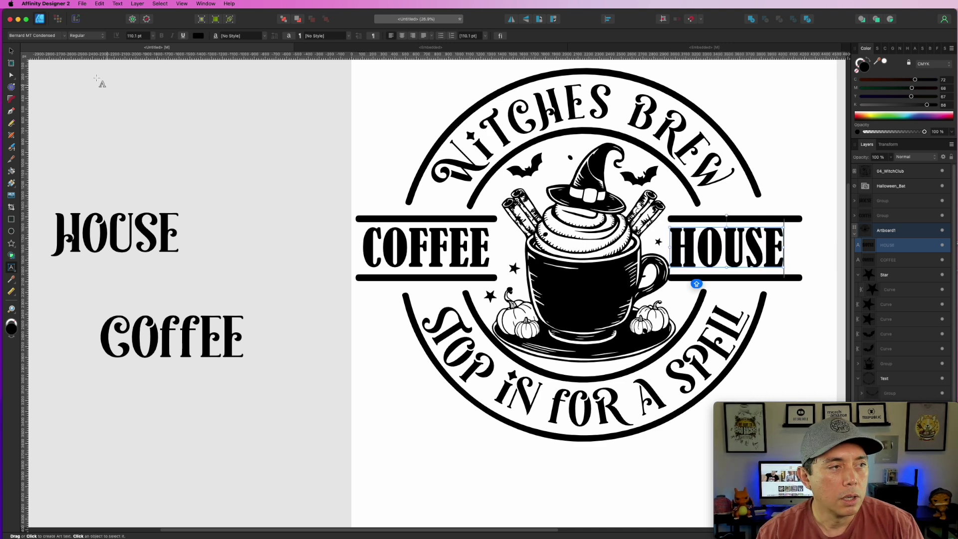
Step: Shift the new HOUSE text slightly right and stretch it wider to fill the space between the lines
left_click(11, 51)
left_click_drag(688, 251, 695, 251)
mouse_move(790, 249)
left_mouse_down()
mouse_move(821, 249)
mouse_move(798, 248)
left_mouse_up()
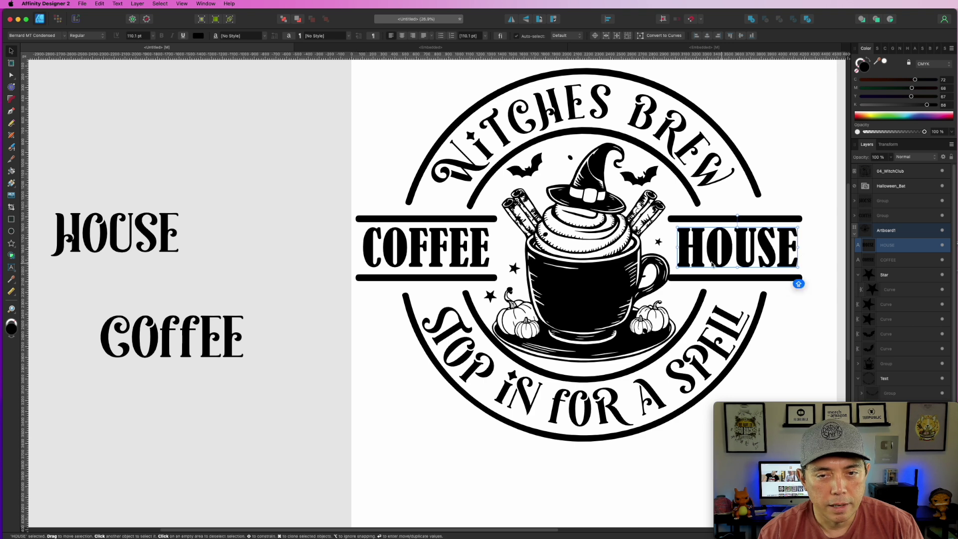
left_click(485, 483)
scroll(406, 445, "down", 1)
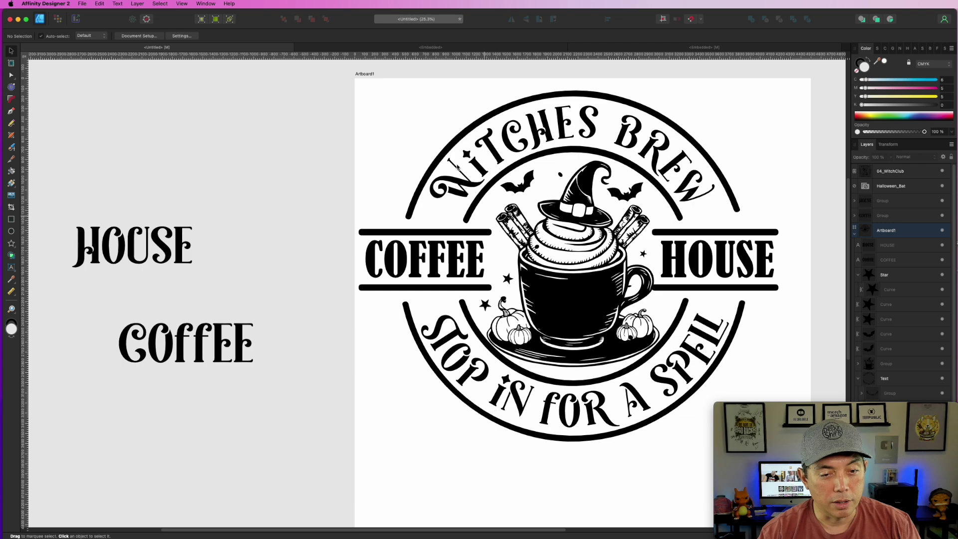
Step: Thicken the thin diagonal stroke of the W in WITCHES by moving its curve nodes outward
scroll(453, 156, "up", 2)
scroll(460, 205, "up", 9)
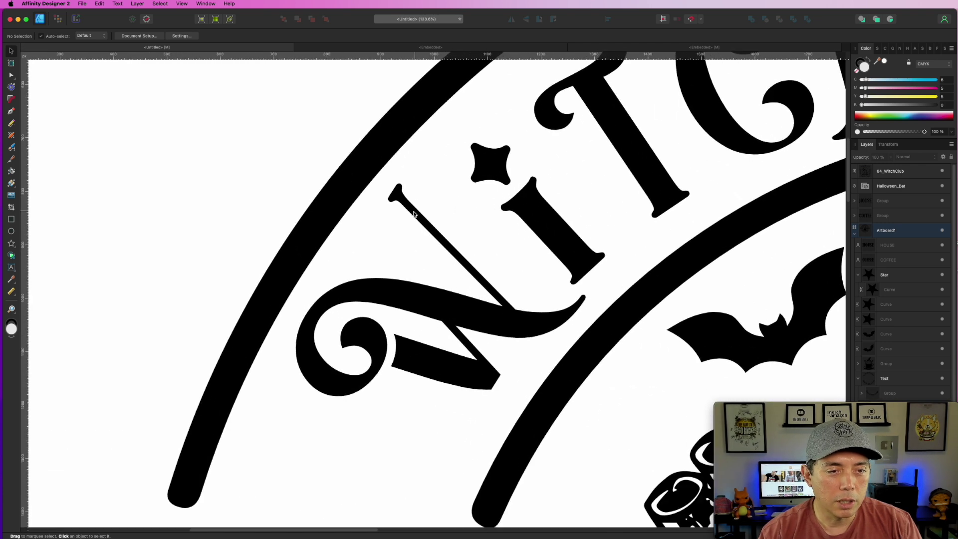
left_click(414, 215)
double_click(413, 213)
key("a")
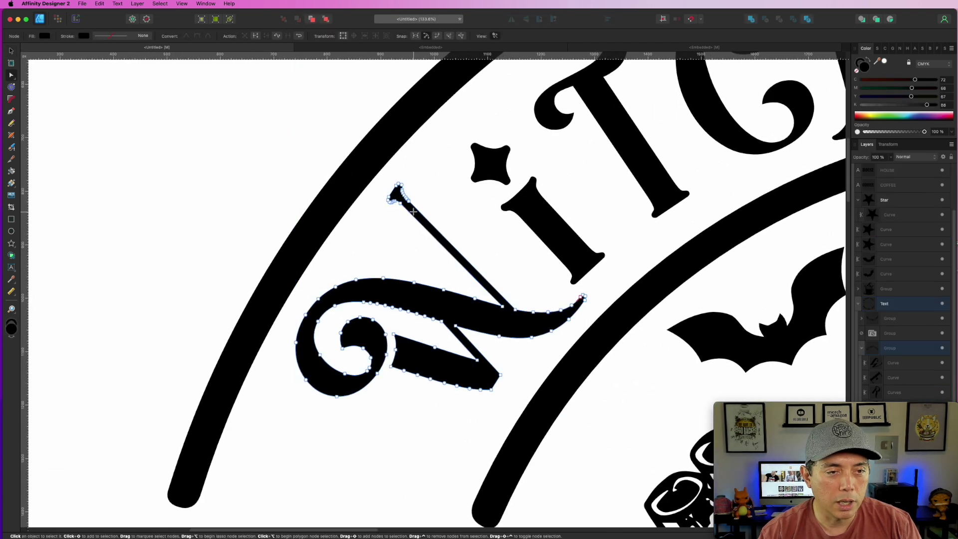
left_click_drag(418, 162, 394, 204)
scroll(402, 212, "up", 8)
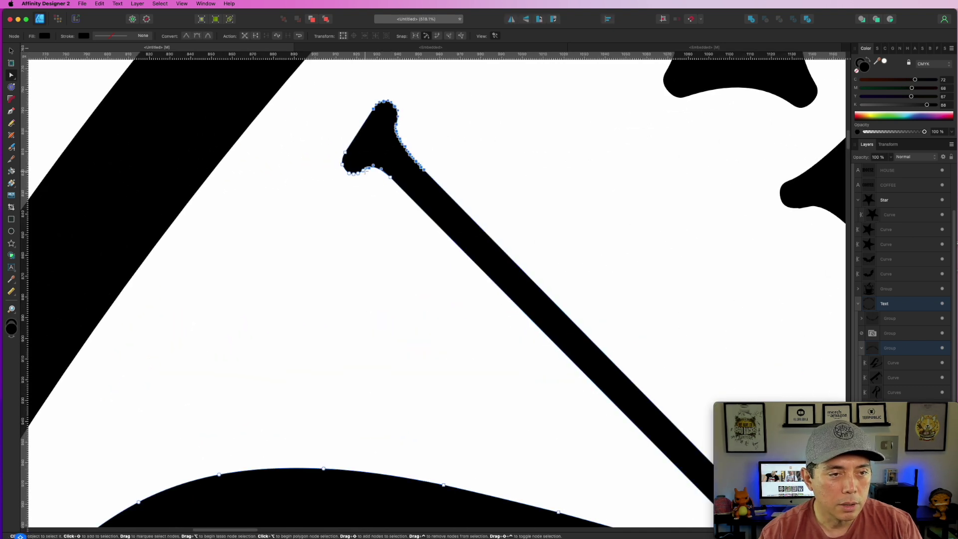
scroll(473, 163, "down", 4)
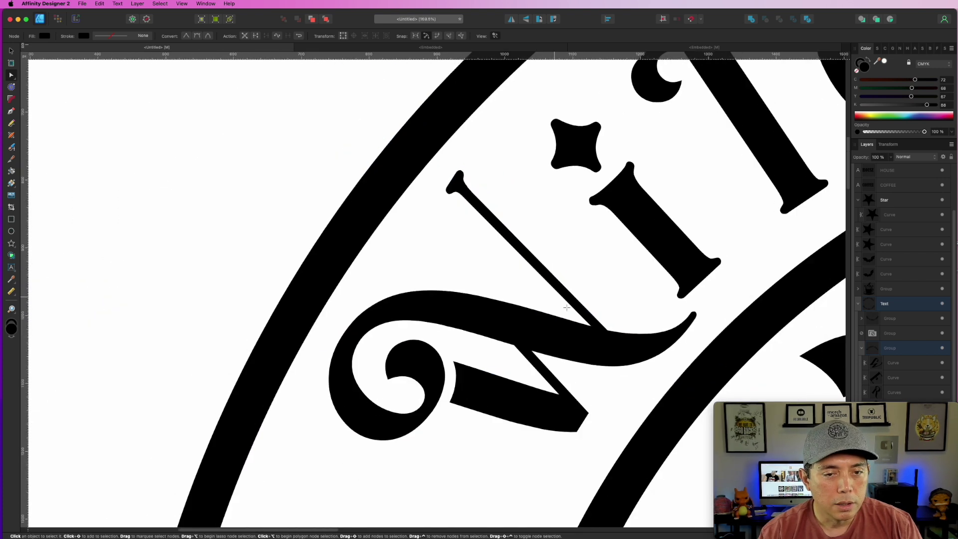
left_click(566, 308)
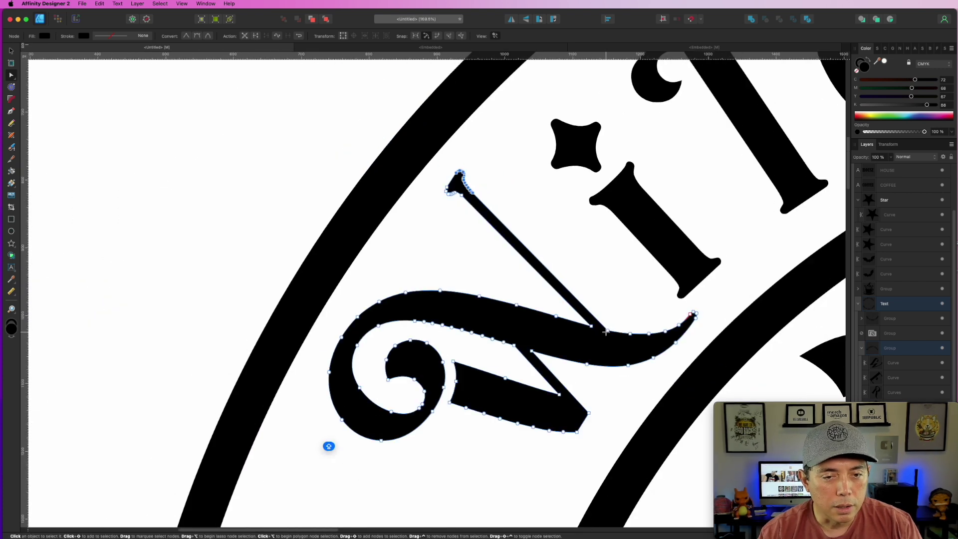
left_click_drag(608, 331, 623, 319)
Step: Delete the stray node where the W's thickened stroke meets its swash and reshape the joining curve smoothly
scroll(667, 308, "down", 4)
scroll(631, 203, "up", 1)
scroll(632, 202, "up", 3)
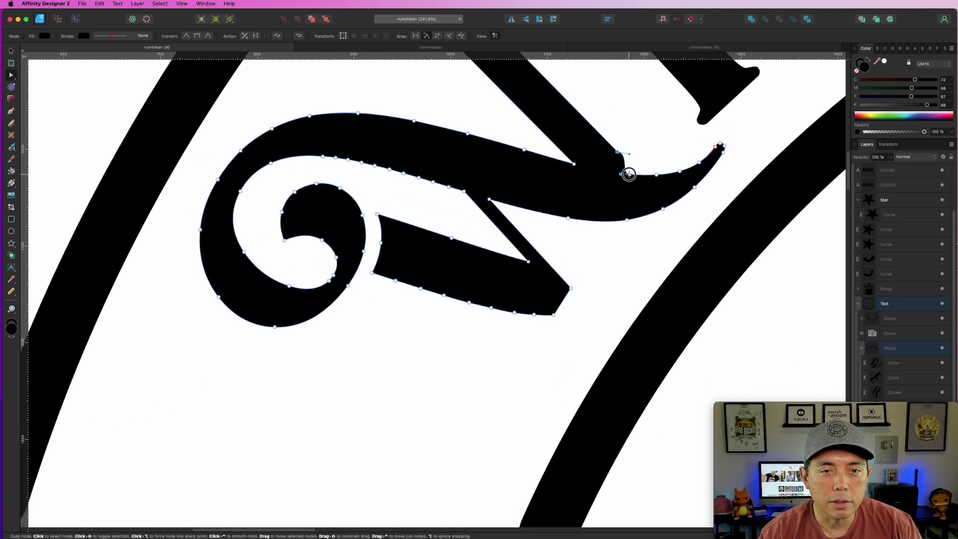
key("Delete")
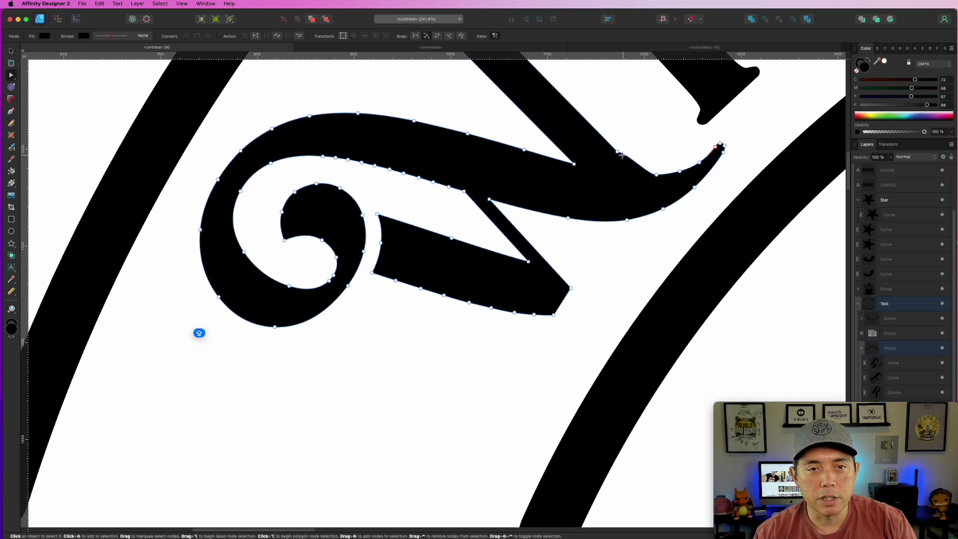
left_click(618, 151)
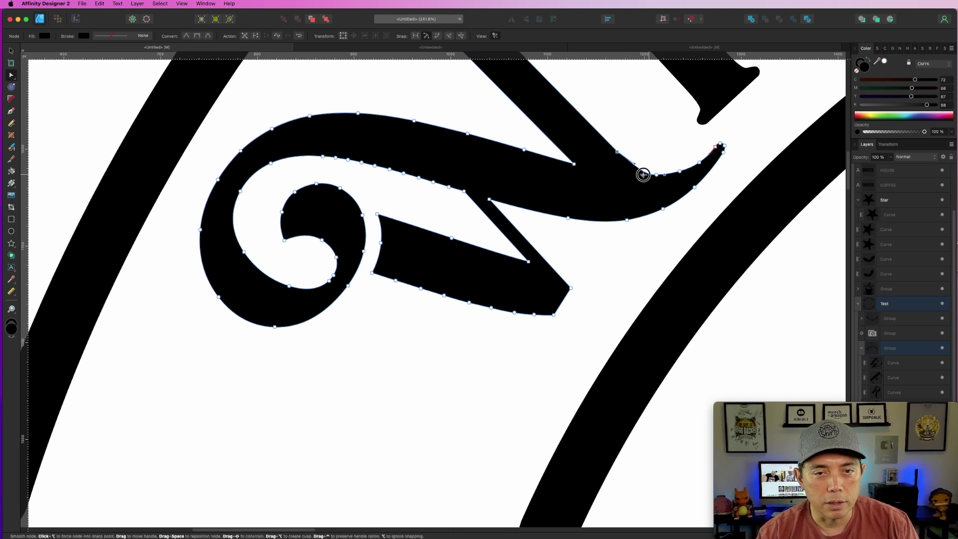
scroll(670, 235, "down", 8)
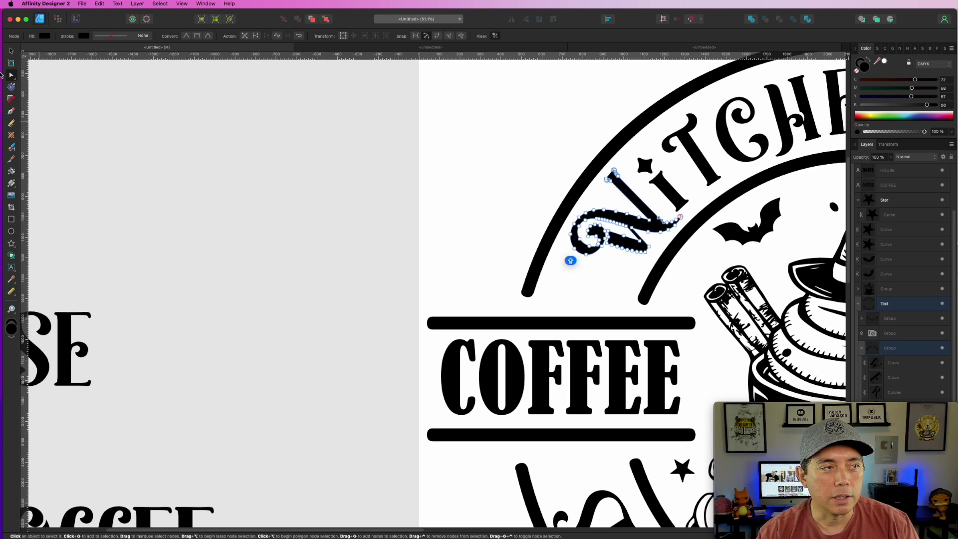
left_click(11, 51)
left_click(283, 103)
Step: Tilt and reposition the bat right of the hat, and move the upper star left of the cup higher and slightly outward
scroll(359, 193, "down", 5)
left_click_drag(712, 241, 581, 220)
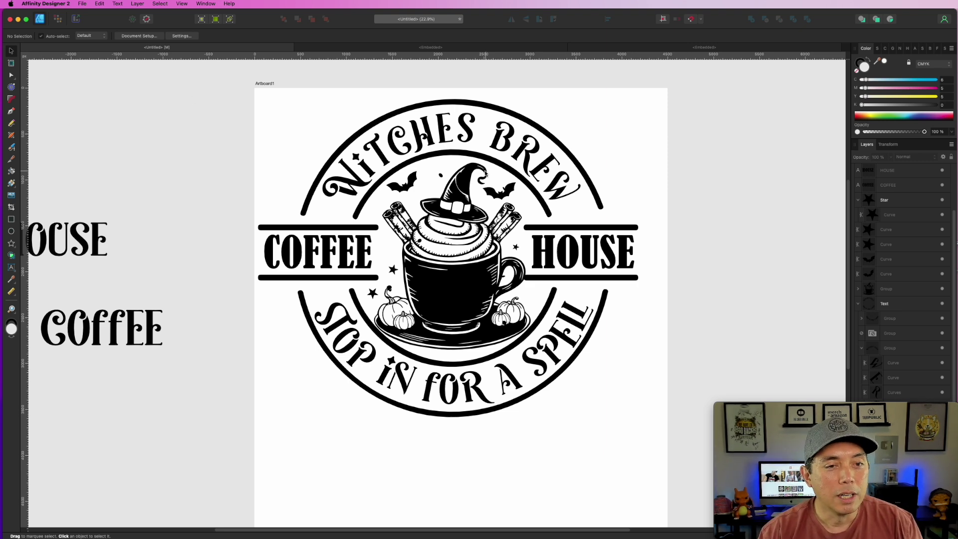
left_click(511, 189)
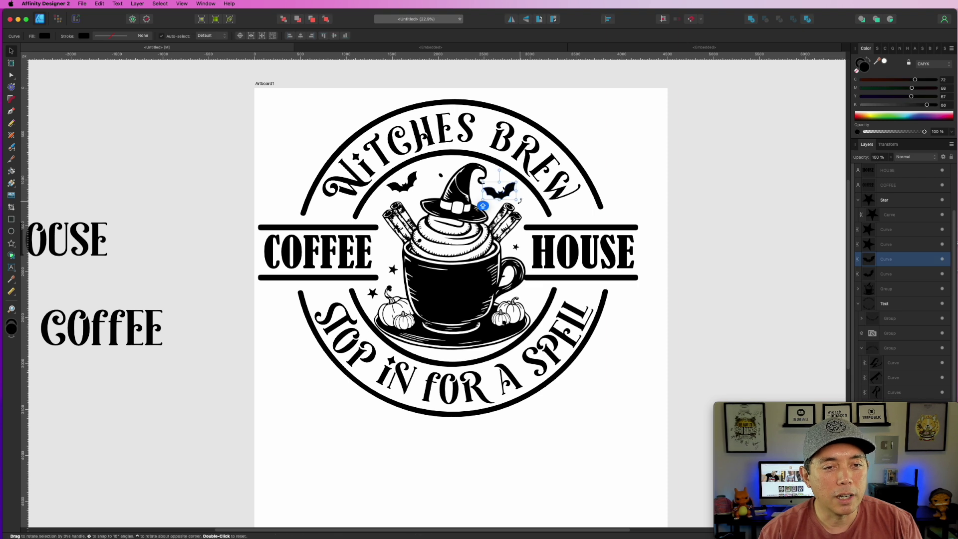
left_click_drag(512, 205, 510, 195)
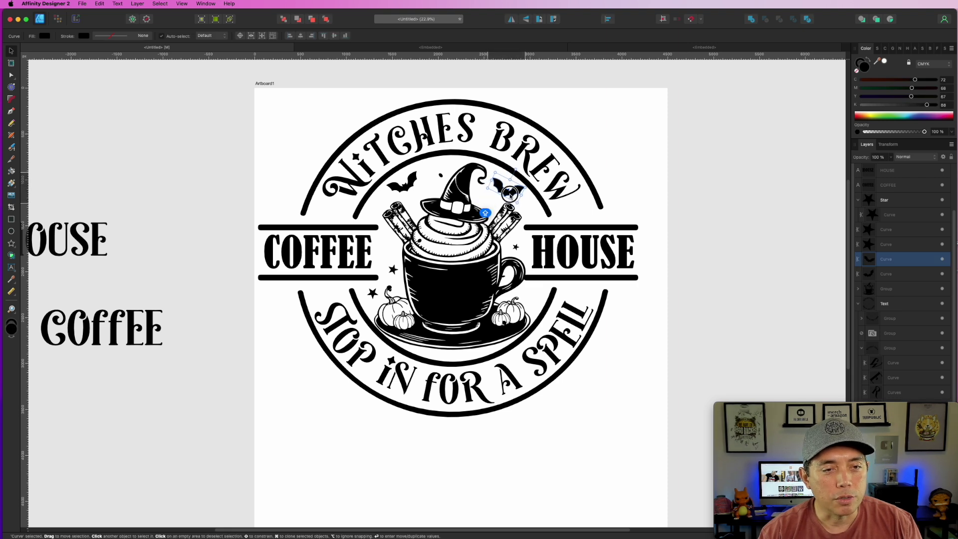
left_click(820, 206)
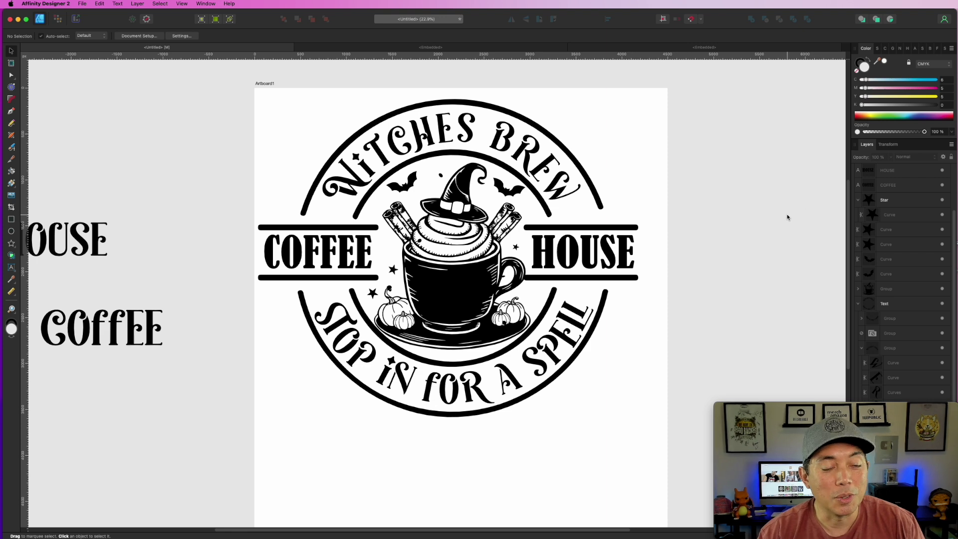
left_click_drag(393, 269, 389, 252)
left_click(814, 172)
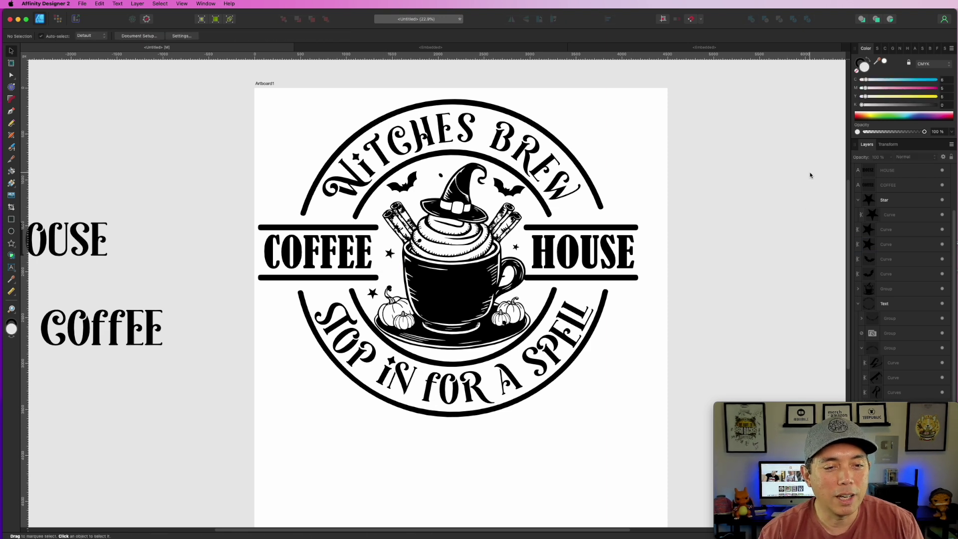
Step: Crop the Witchy Brews image to the iced coffee glass, hat, pumpkins and cinnamon sticks, removing the main title lettering and leaf branches
scroll(734, 310, "down", 2)
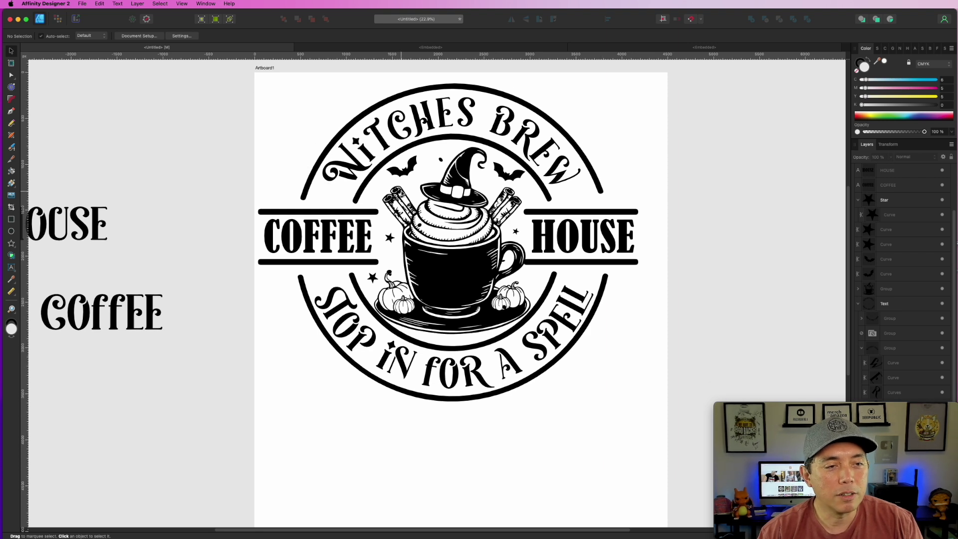
scroll(539, 233, "down", 2)
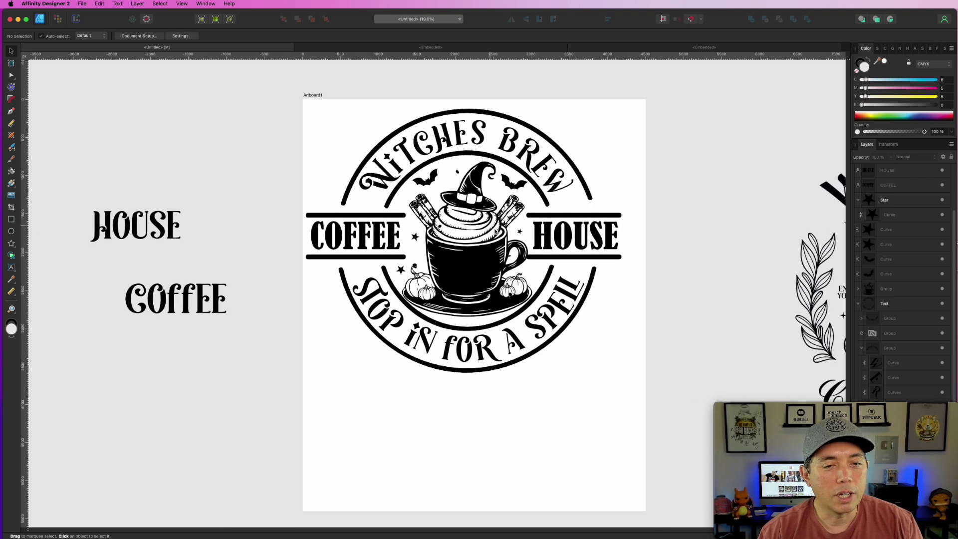
scroll(609, 233, "down", 4)
left_click(723, 244)
left_click_drag(722, 245, 568, 223)
scroll(575, 211, "up", 4)
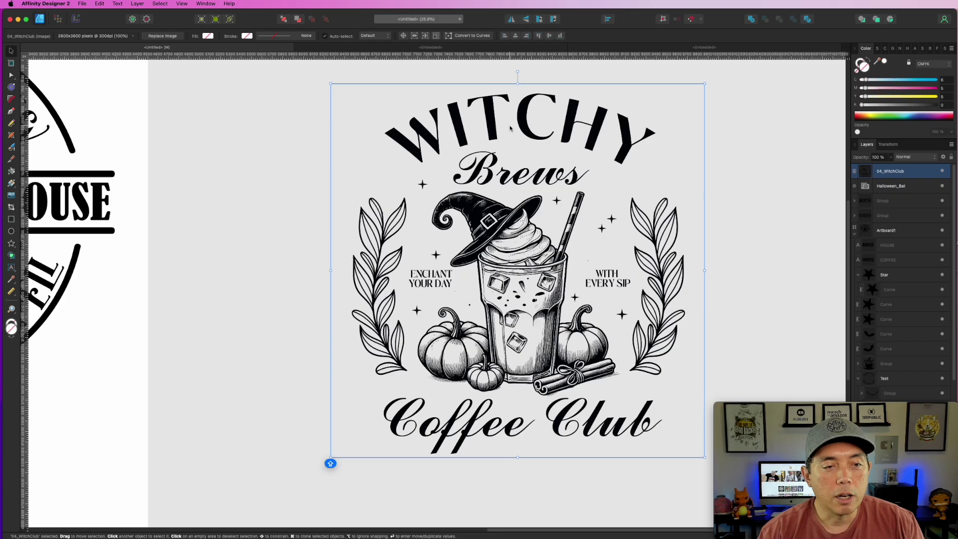
left_click(11, 208)
left_click_drag(521, 88, 532, 190)
left_click_drag(705, 326, 621, 322)
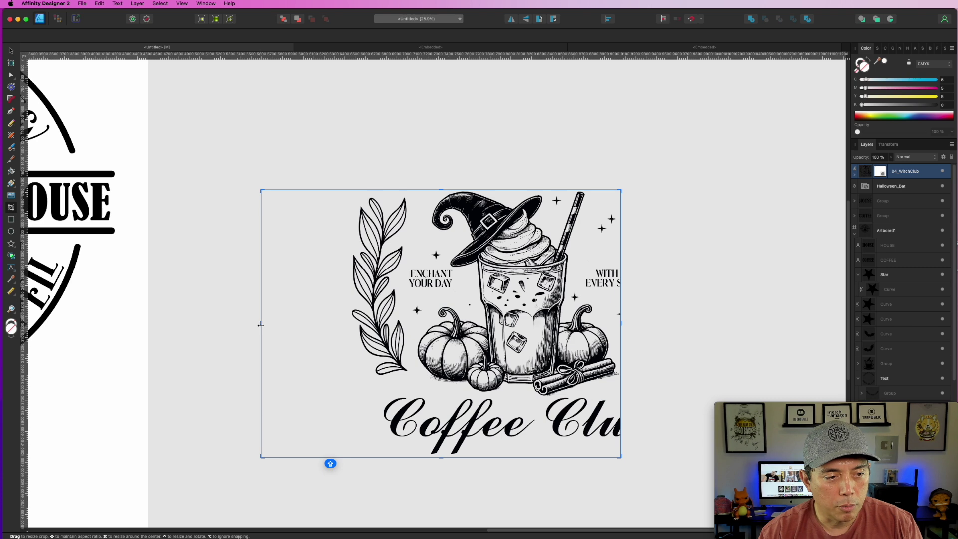
left_click_drag(274, 321, 408, 312)
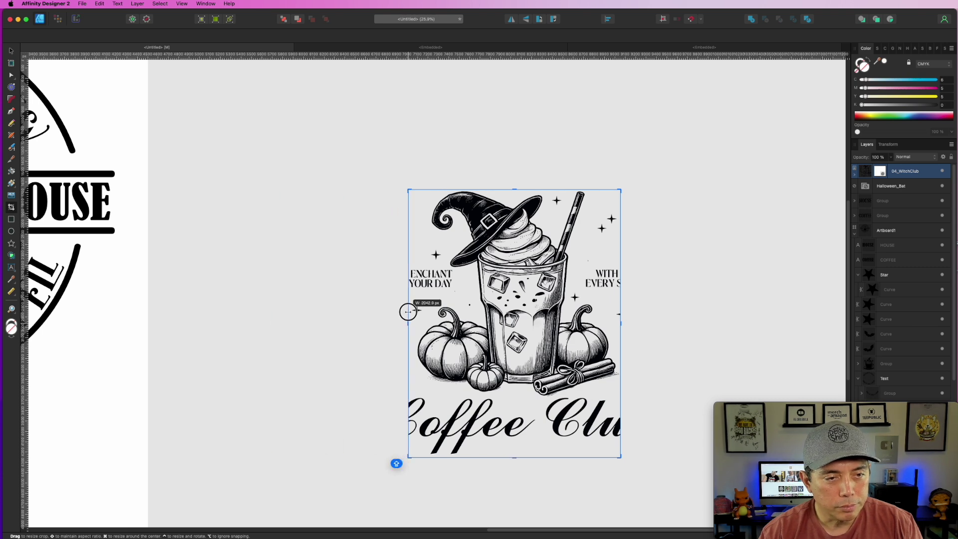
left_click_drag(515, 457, 528, 393)
left_click(630, 274)
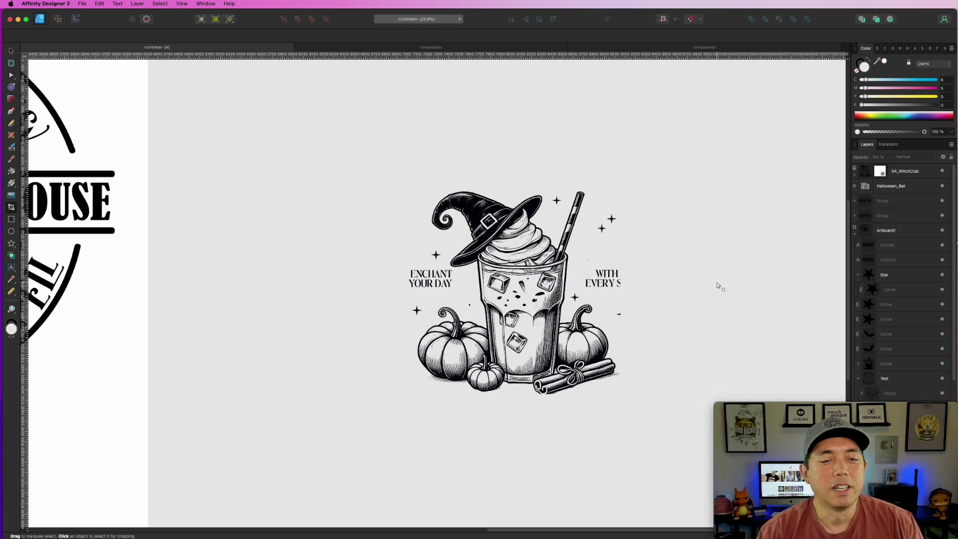
Step: Move the cropped iced coffee image onto the empty canvas above the artboard
left_click(12, 52)
left_click(355, 107)
left_click_drag(400, 153, 677, 157)
scroll(578, 255, "down", 3)
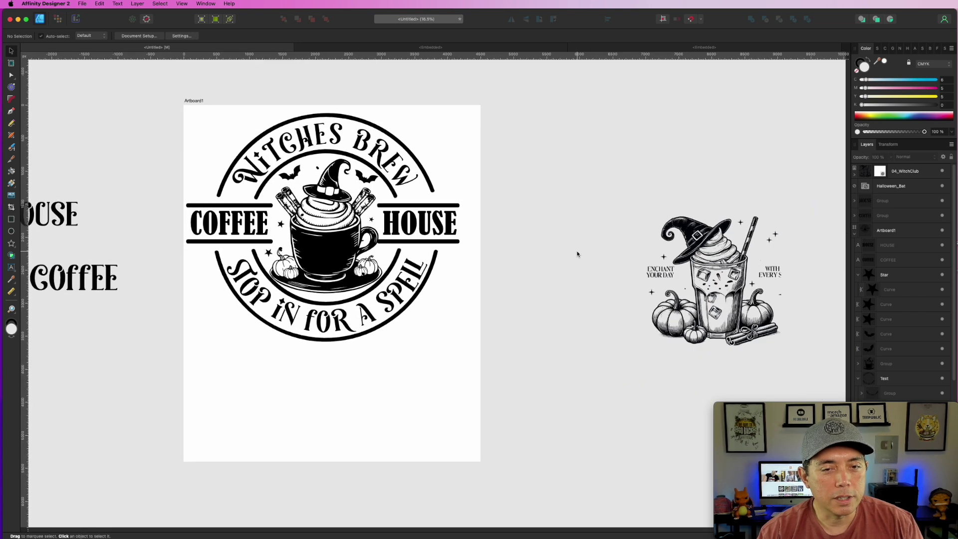
scroll(577, 254, "down", 3)
left_click_drag(674, 278, 534, 120)
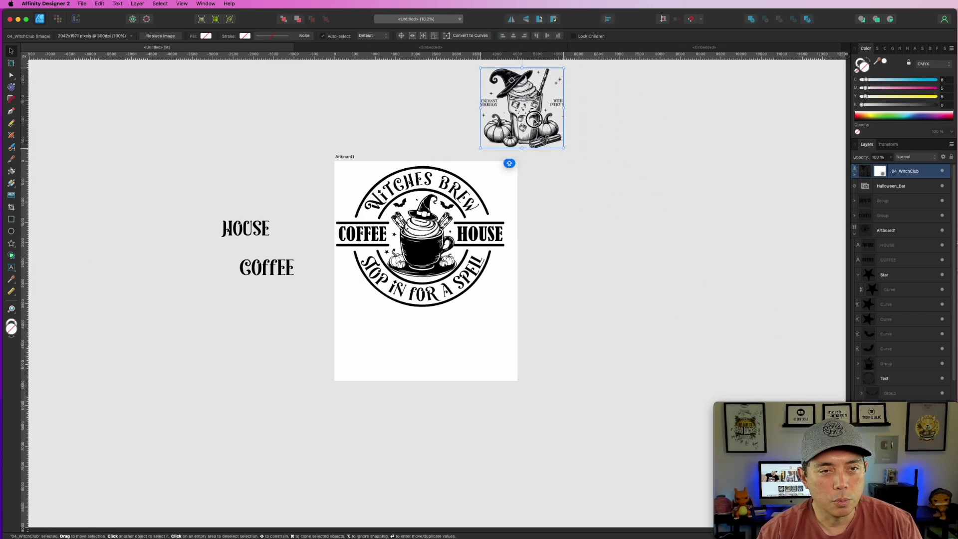
Step: Duplicate the artboard with the finished badge to the right of the original
left_click(350, 158)
left_click_drag(351, 158, 561, 170)
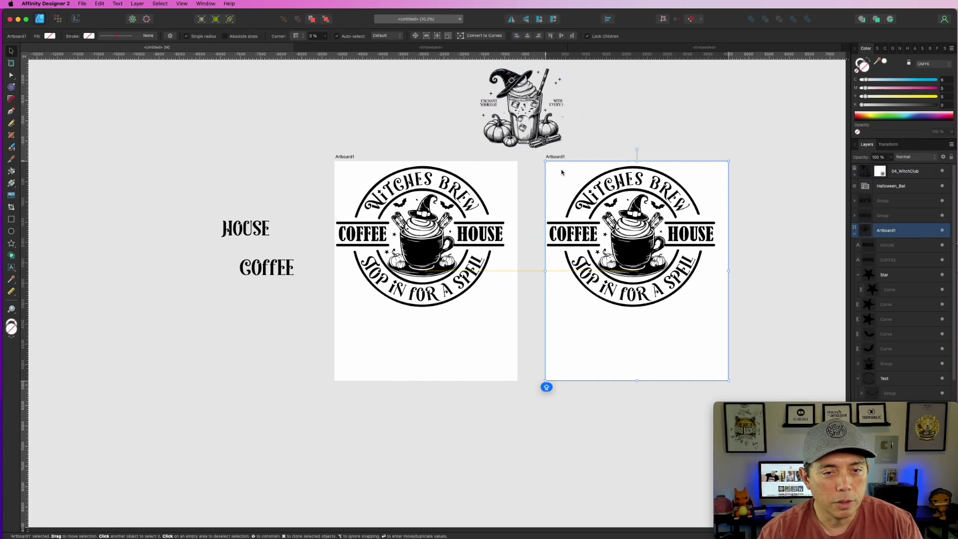
left_click(773, 156)
Step: Delete the cup illustration from the duplicate badge and place the cropped iced coffee image, slightly reduced, in its centre
left_click_drag(734, 177, 616, 205)
scroll(523, 263, "up", 3)
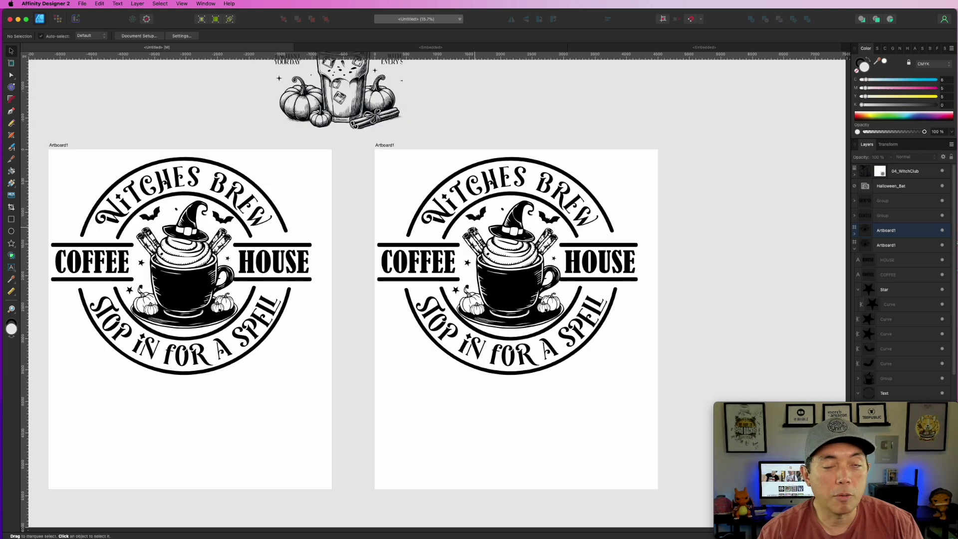
scroll(565, 230, "up", 2)
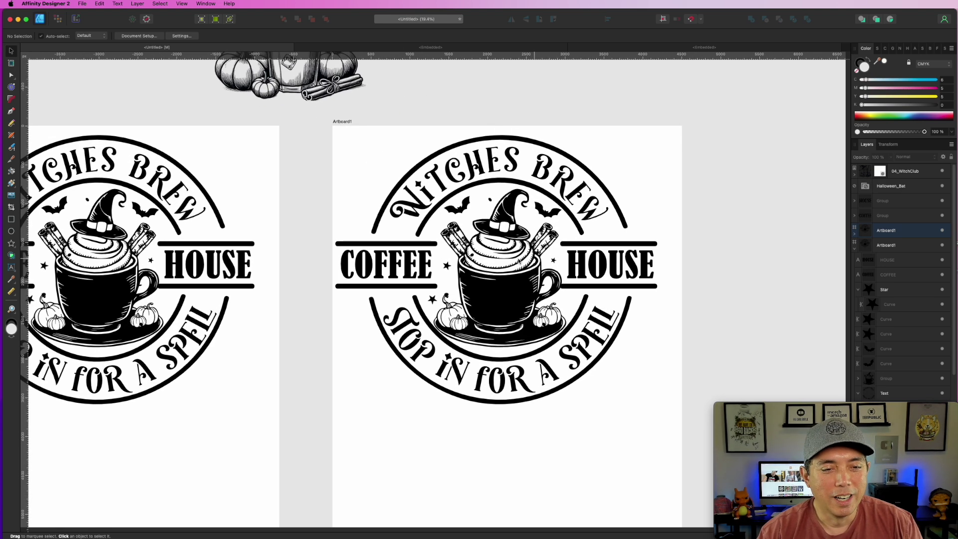
left_click(508, 258)
key("Delete")
left_click_drag(314, 95, 565, 338)
left_click_drag(500, 302, 506, 309)
scroll(506, 309, "down", 5)
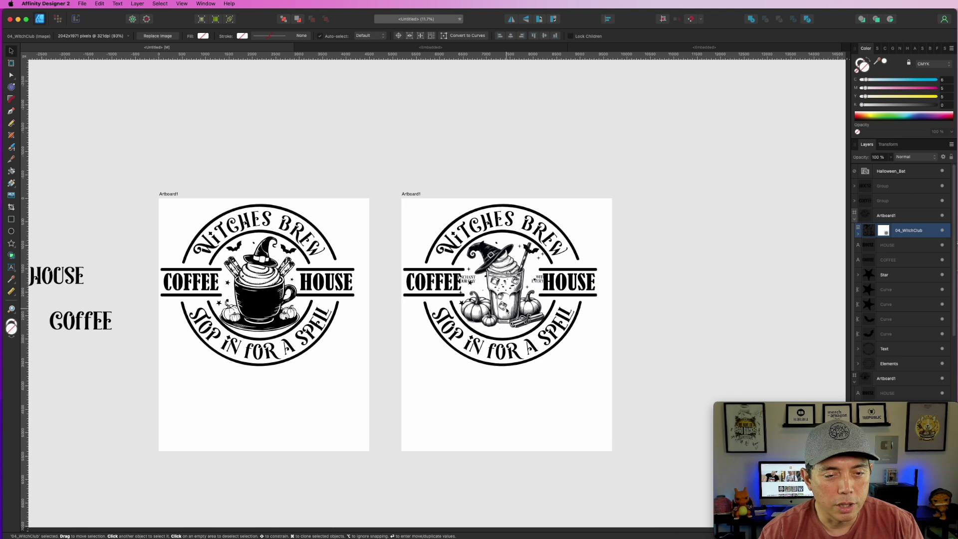
Step: Move the iced coffee image off the duplicate badge onto the empty canvas right of its artboard
left_click_drag(687, 294, 554, 273)
left_click_drag(378, 264, 532, 265)
Step: Trace a closed Pen tool outline around the hat, glass, straw, pumpkins and cinnamon sticks, excluding the stars and side text
scroll(581, 250, "up", 8)
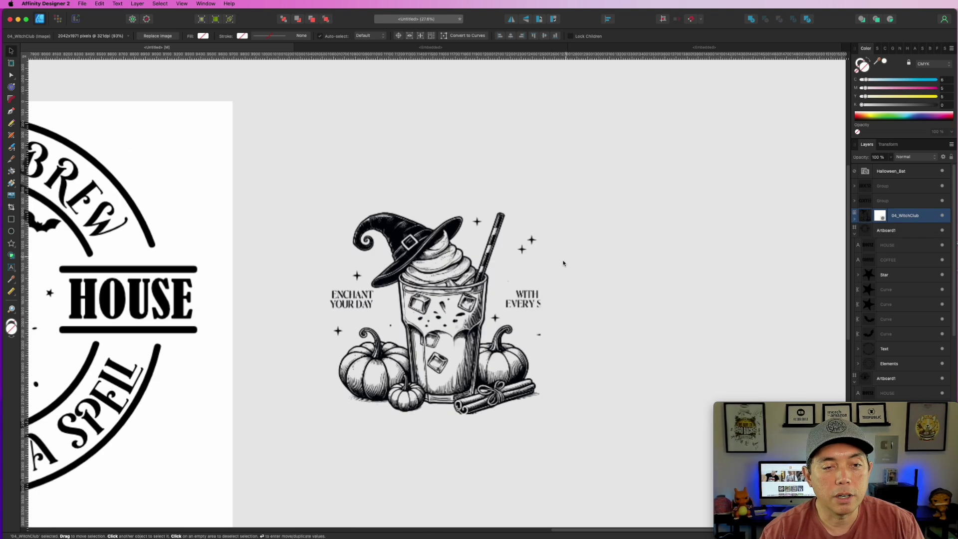
scroll(563, 263, "up", 4)
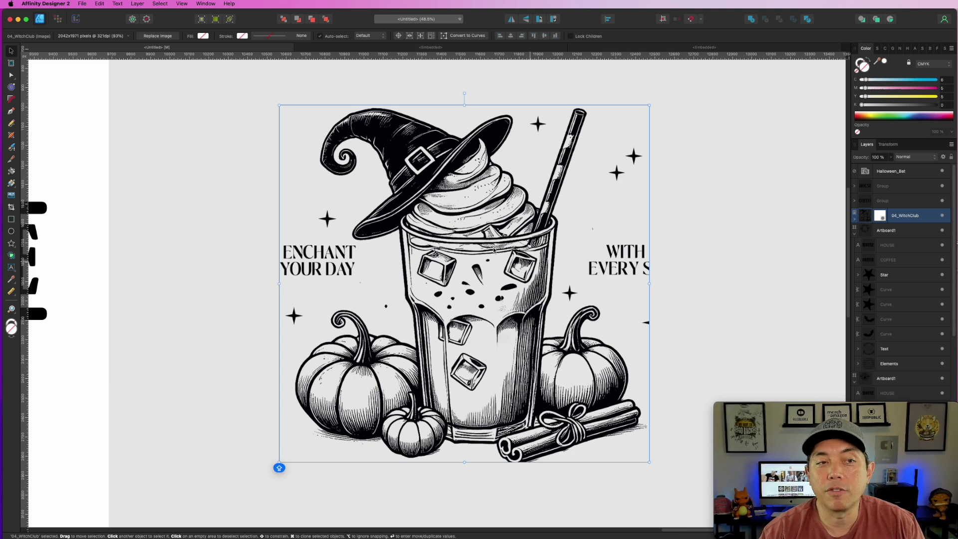
scroll(401, 280, "up", 1)
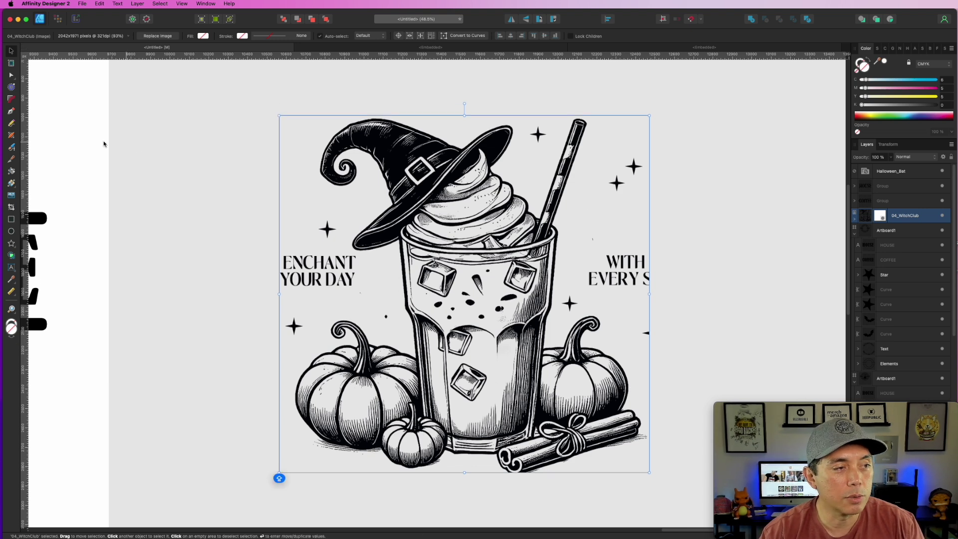
left_click(10, 111)
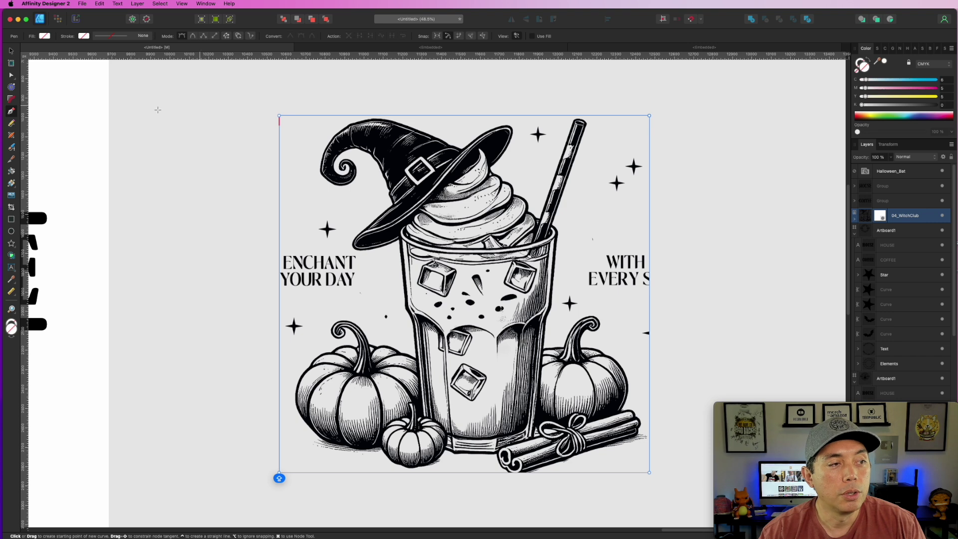
left_click(407, 111)
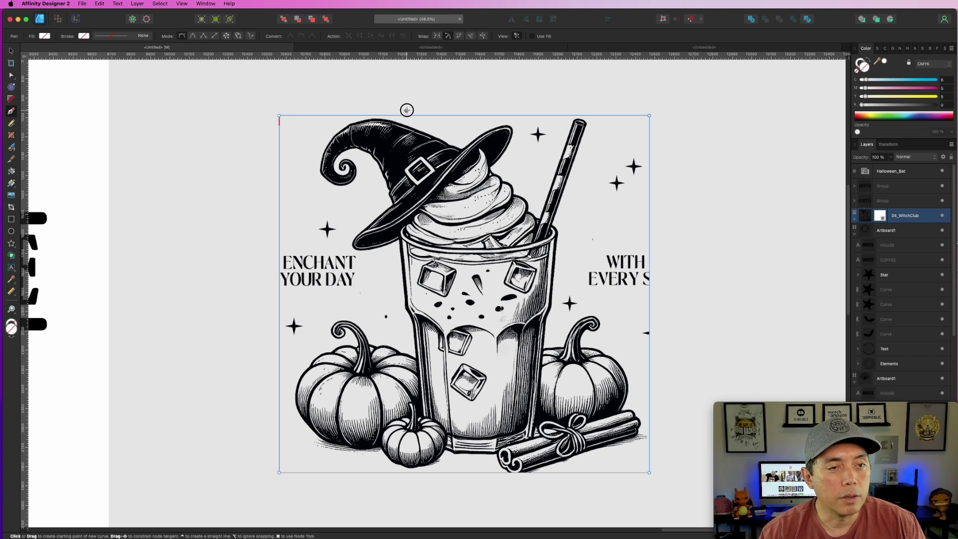
left_click(441, 129)
left_click_drag(470, 122, 582, 106)
left_click(525, 177)
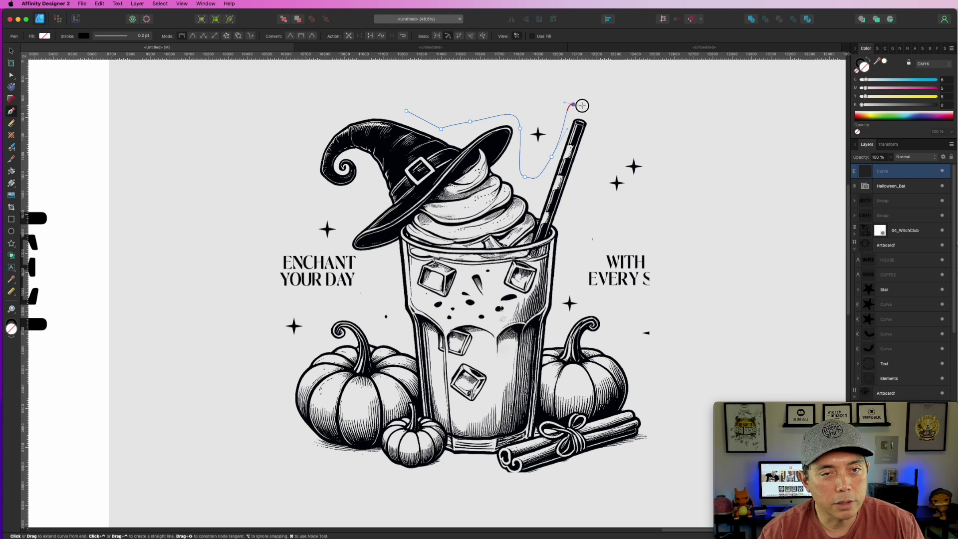
left_click_drag(590, 147, 582, 195)
left_click_drag(568, 250, 567, 268)
left_click_drag(560, 304, 617, 324)
left_click(625, 350)
left_click_drag(660, 406, 660, 428)
left_click(622, 457)
left_click_drag(542, 483, 524, 486)
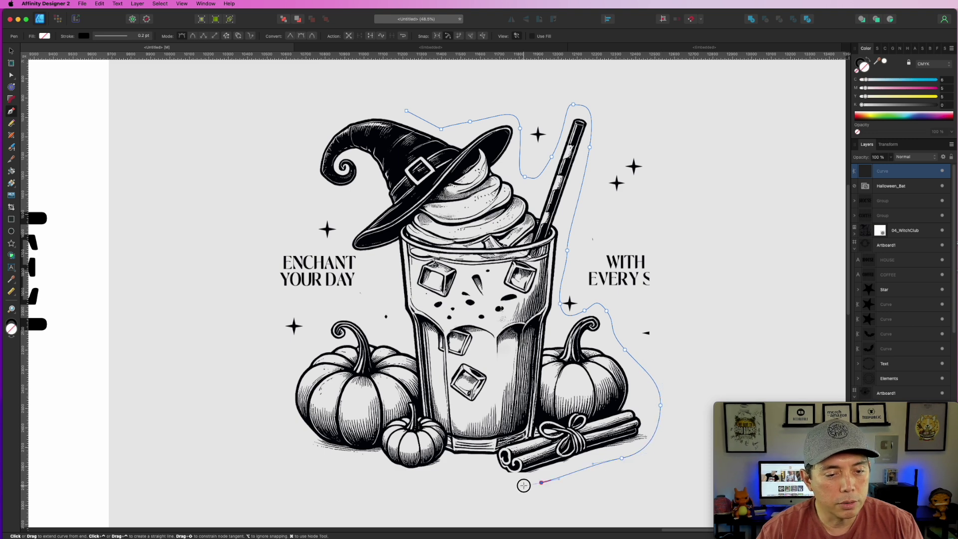
left_click(479, 486)
left_click_drag(384, 481, 355, 472)
left_click_drag(282, 437, 279, 413)
left_click_drag(298, 352, 346, 247)
left_click_drag(340, 227, 336, 214)
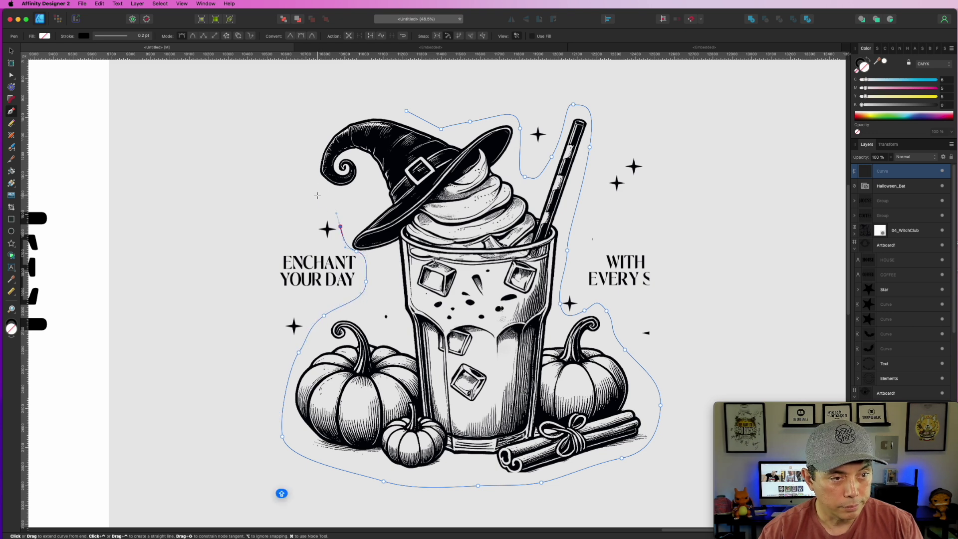
left_click_drag(306, 133, 339, 109)
left_click_drag(407, 110, 415, 115)
left_click(415, 115)
Step: Expand the crop of the iced coffee image on all sides to include the complete Witchy Brews Coffee Club design
left_click(12, 53)
left_click(676, 127)
scroll(684, 306, "down", 5)
left_click(559, 240)
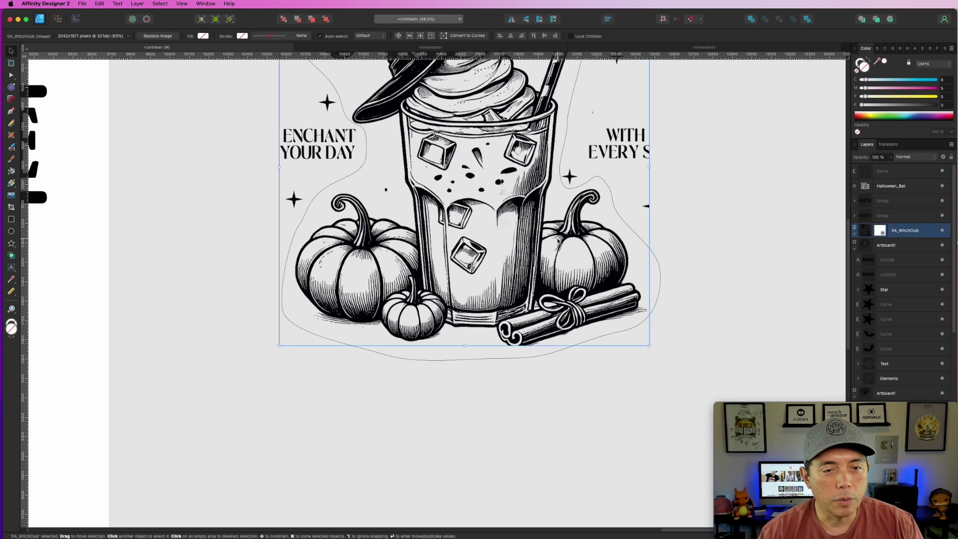
left_click(12, 207)
left_click_drag(649, 345, 784, 382)
scroll(740, 369, "down", 5)
scroll(740, 369, "down", 4)
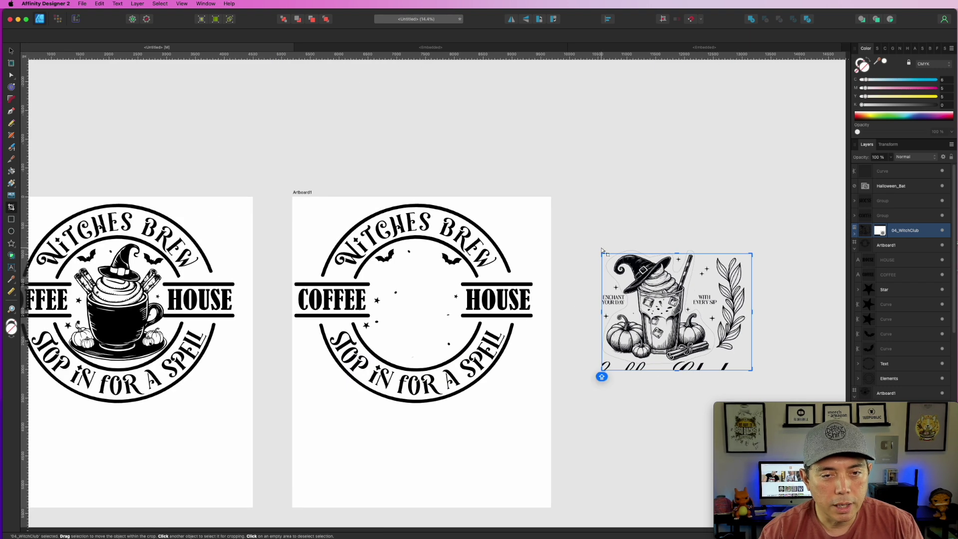
left_click_drag(601, 252, 559, 195)
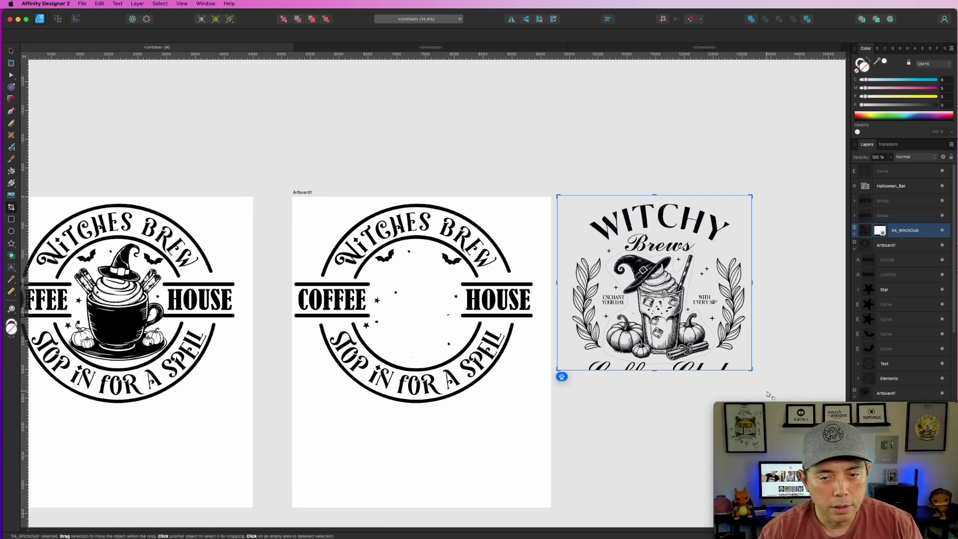
scroll(769, 394, "down", 2)
left_click_drag(751, 339, 766, 370)
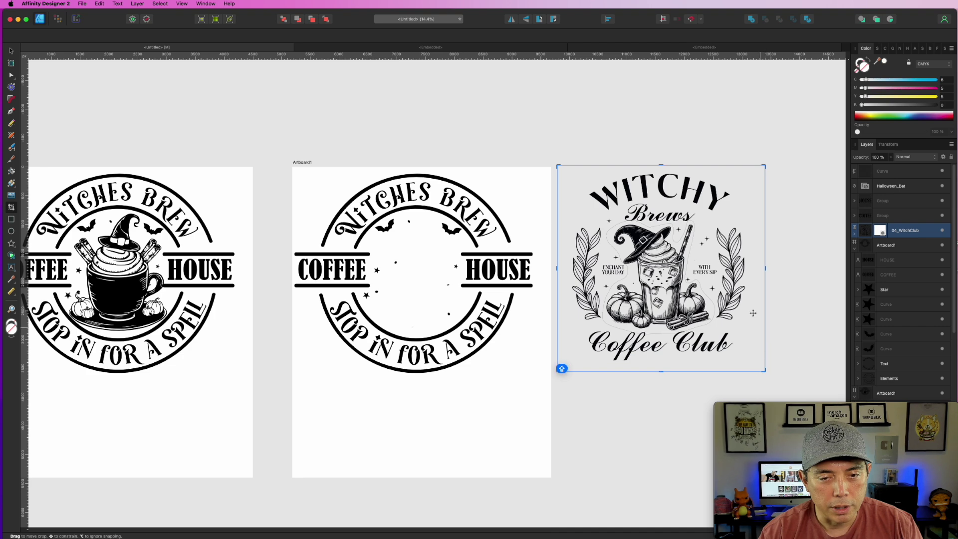
left_click(10, 51)
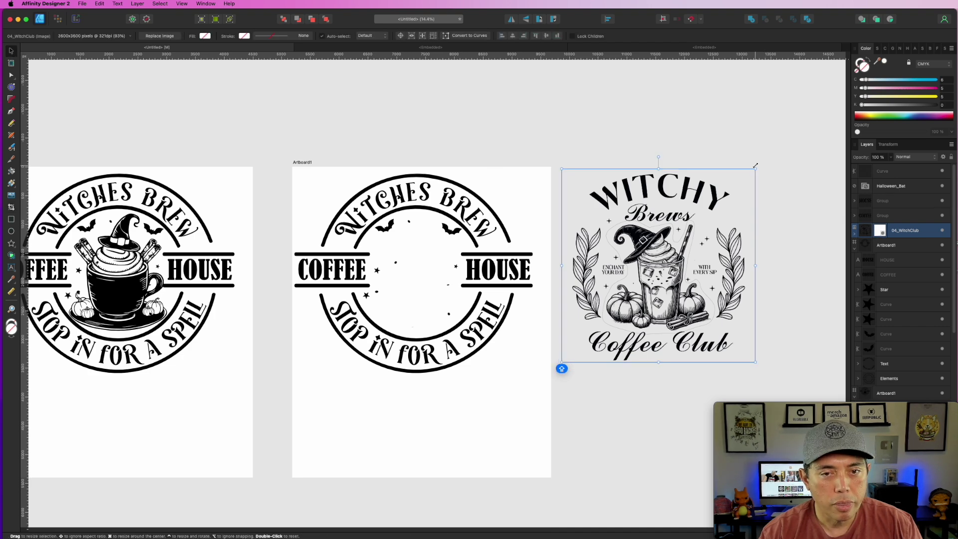
Step: Select the traced outline together with the Witchy Brews image and bring both to the front of the layer stack
scroll(747, 228, "up", 5)
scroll(732, 261, "up", 2)
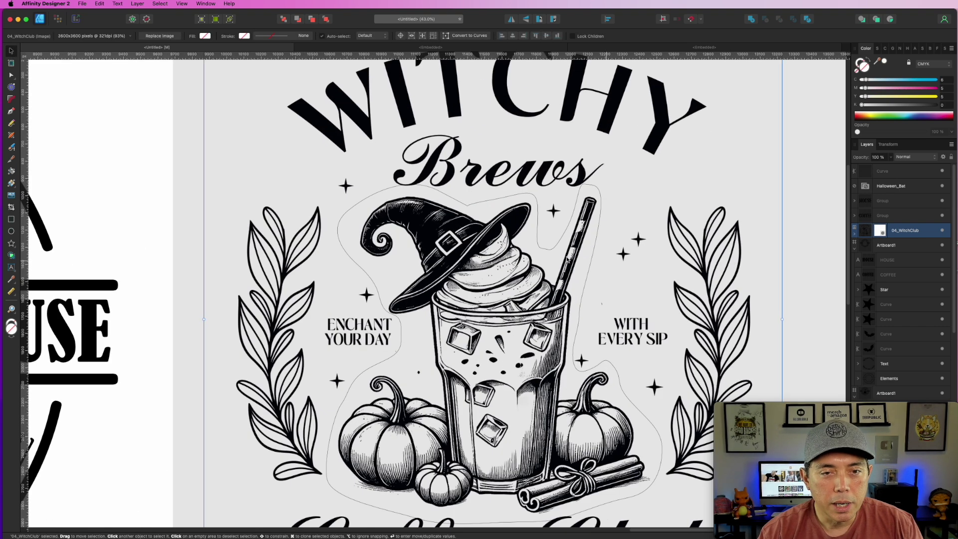
left_click(592, 248)
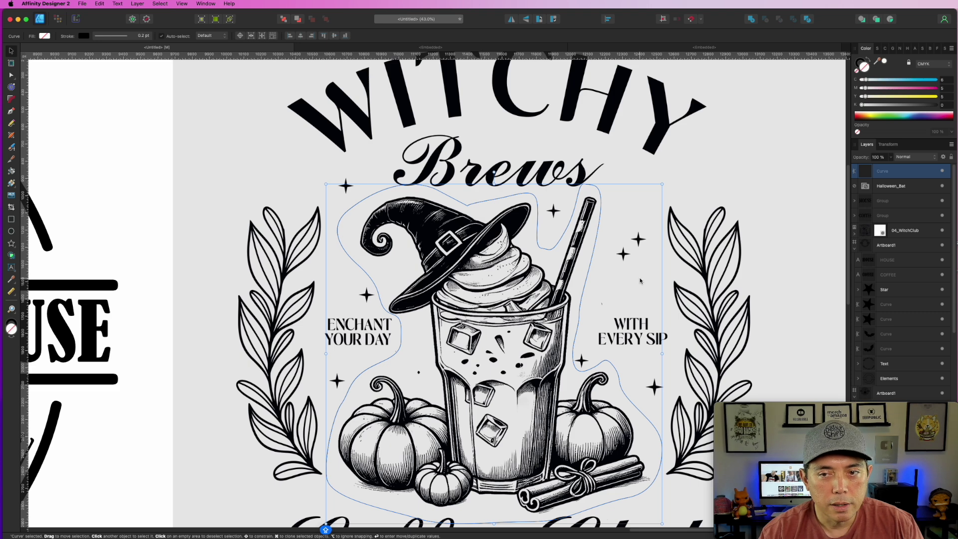
scroll(641, 281, "down", 4)
left_click(648, 192, "shift")
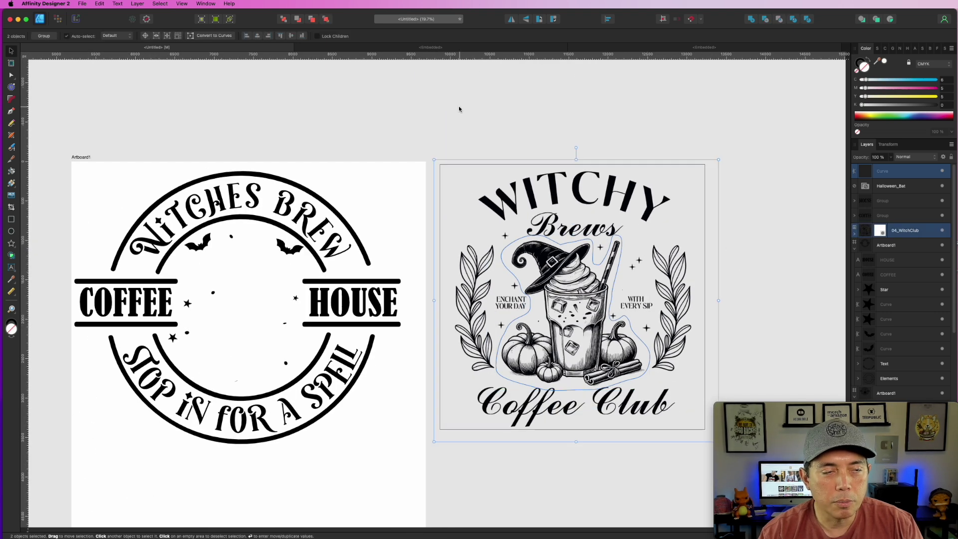
left_click(325, 20)
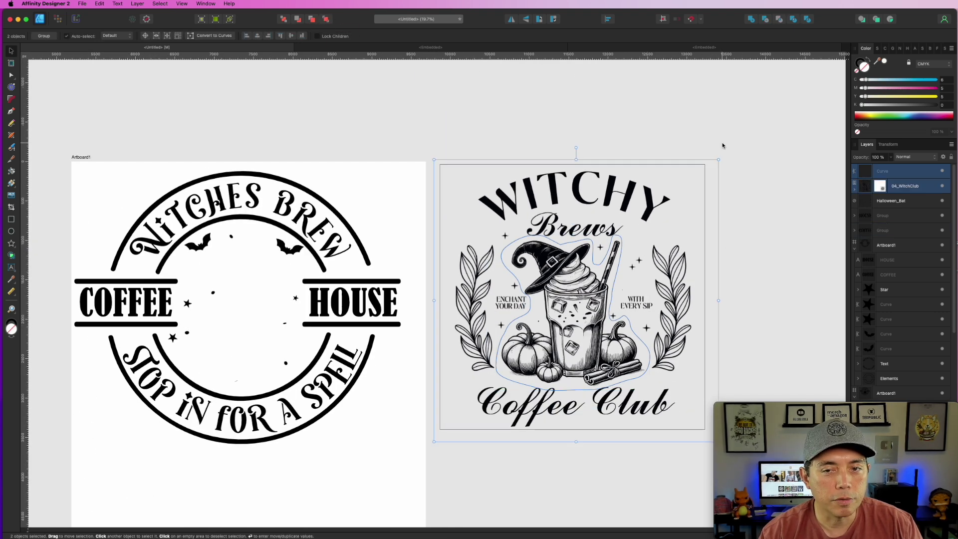
left_click(665, 107)
Step: Remove the traced outline's stroke and clip the Witchy Brews image inside it, isolating the iced coffee illustration
left_click(621, 242)
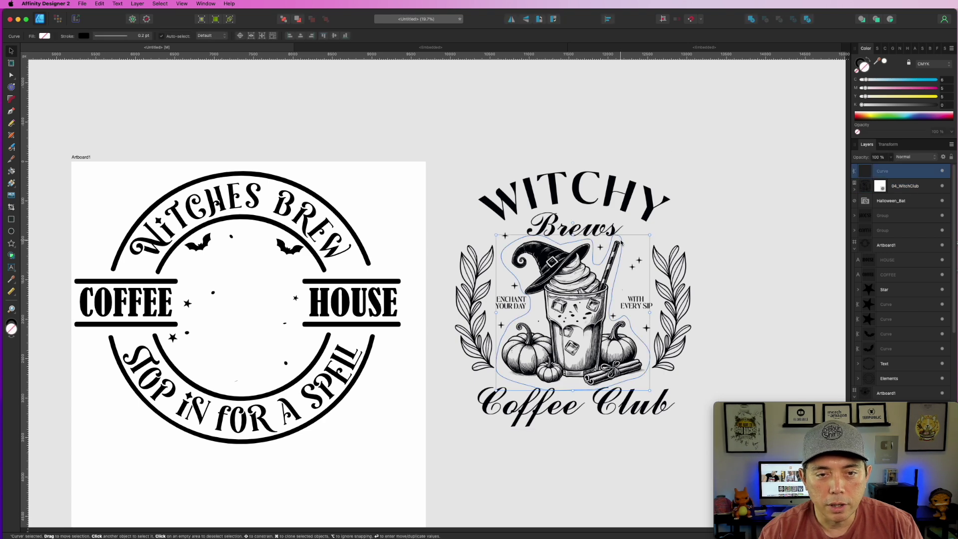
left_click(859, 67)
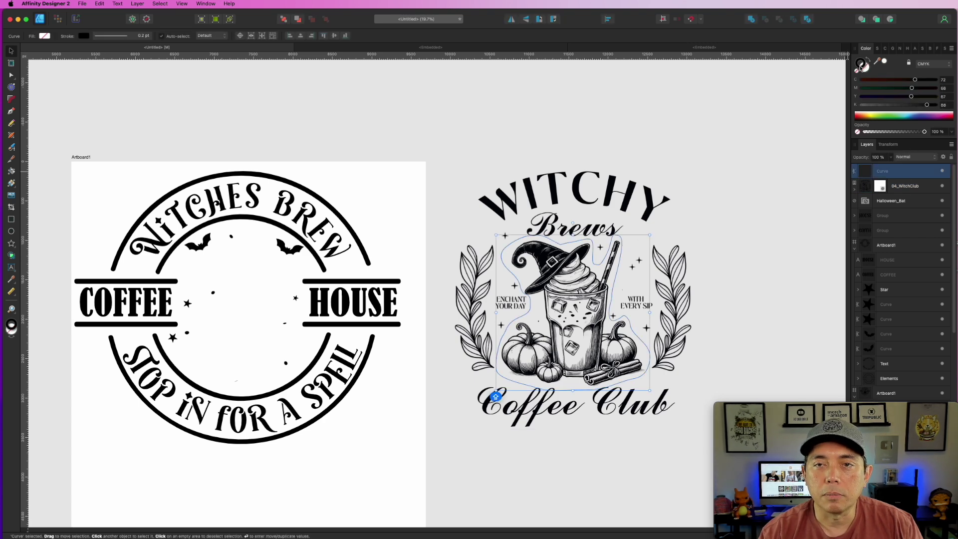
left_click(857, 72)
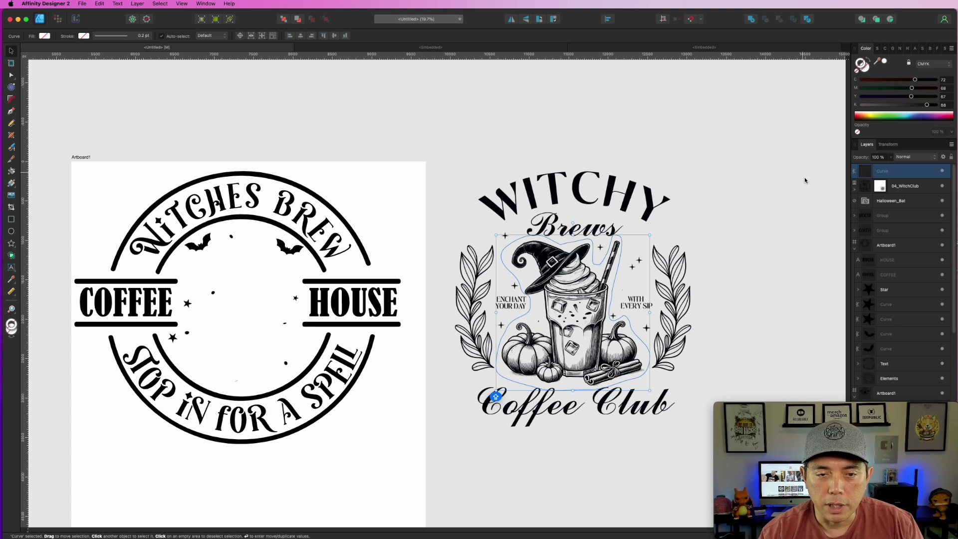
left_click(904, 192)
left_click_drag(906, 189, 904, 172)
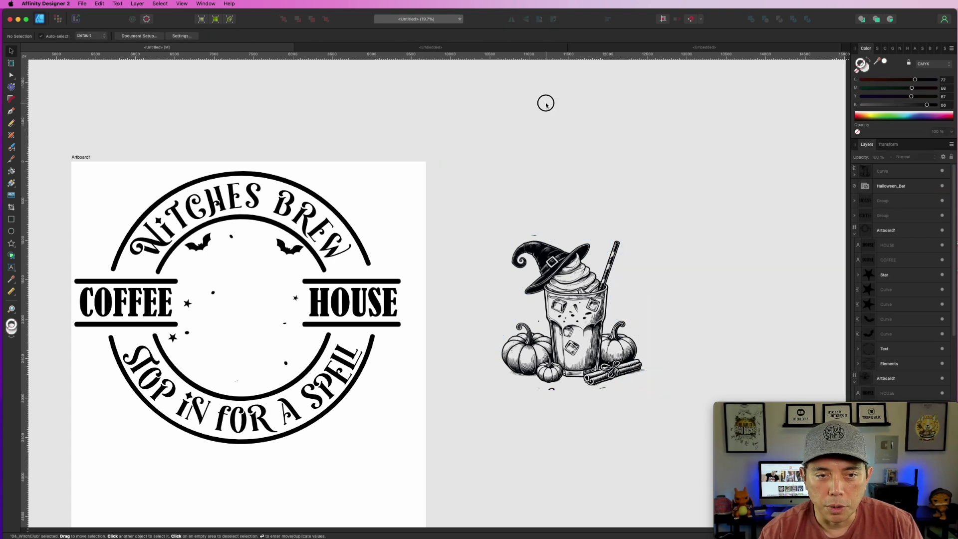
left_click(546, 105)
Step: Reshape the clipping outline's nodes above the hat, beside the glass and along the bottom to exclude stray lettering and specks
scroll(554, 303, "up", 6)
scroll(550, 201, "down", 2)
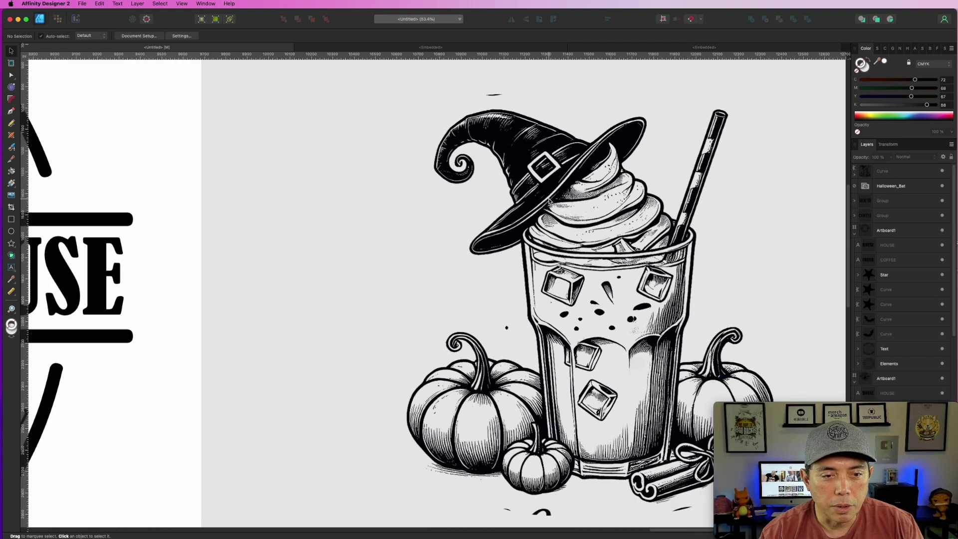
scroll(549, 201, "down", 2)
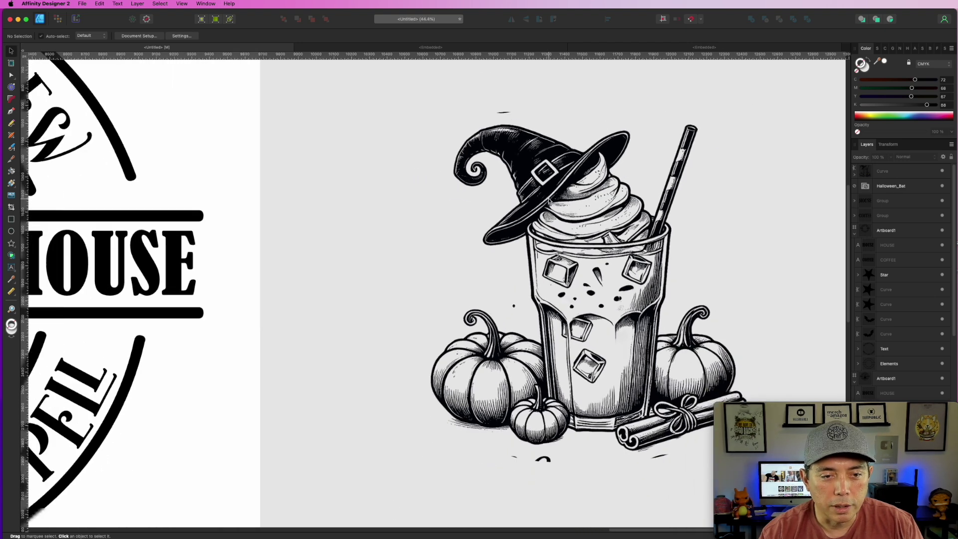
left_click(890, 172)
left_click(12, 77)
left_click_drag(533, 117, 536, 124)
left_click_drag(495, 274, 524, 306)
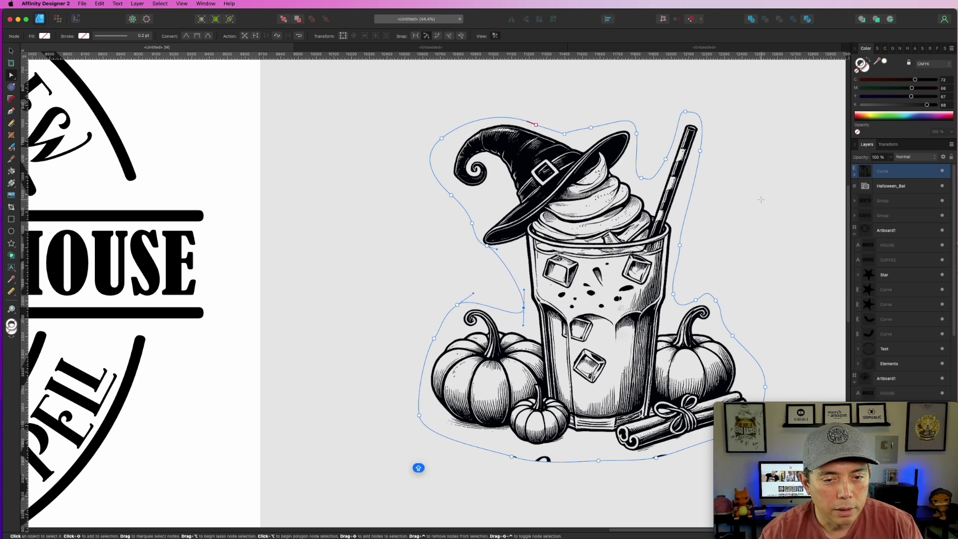
scroll(761, 200, "down", 3)
left_click_drag(599, 426, 593, 413)
left_click_drag(512, 420, 507, 412)
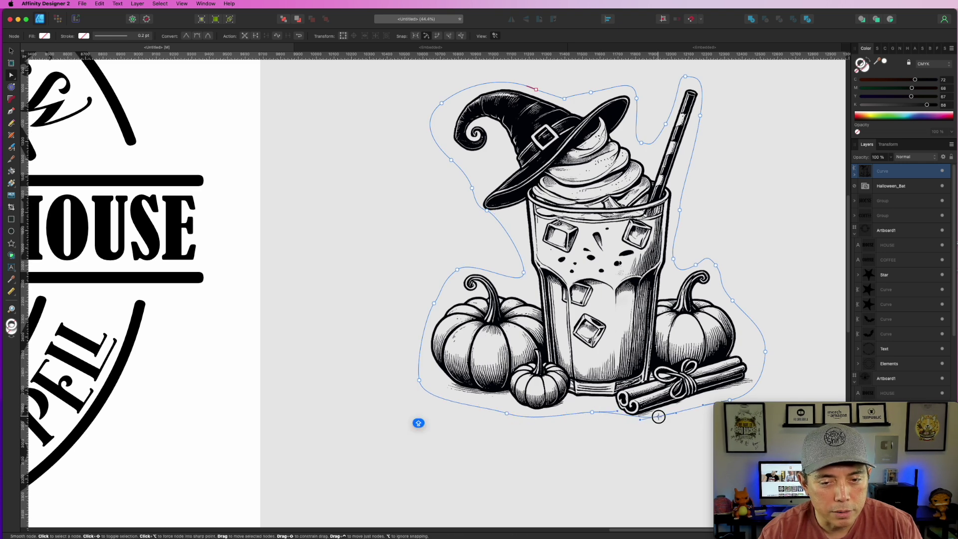
left_click(596, 434)
Step: Try placing the isolated iced coffee illustration in the centre of the duplicate badge, then undo the placement
scroll(691, 302, "down", 1)
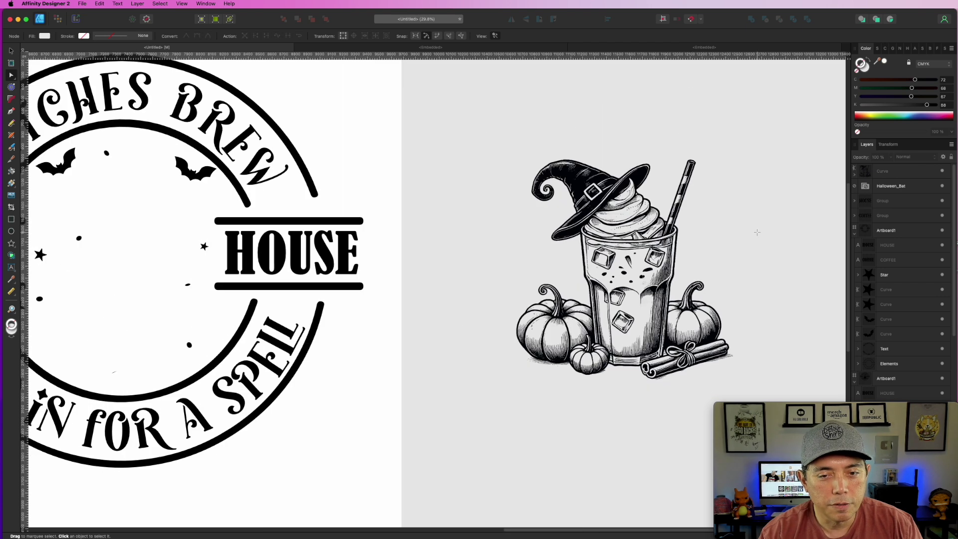
left_click(13, 53)
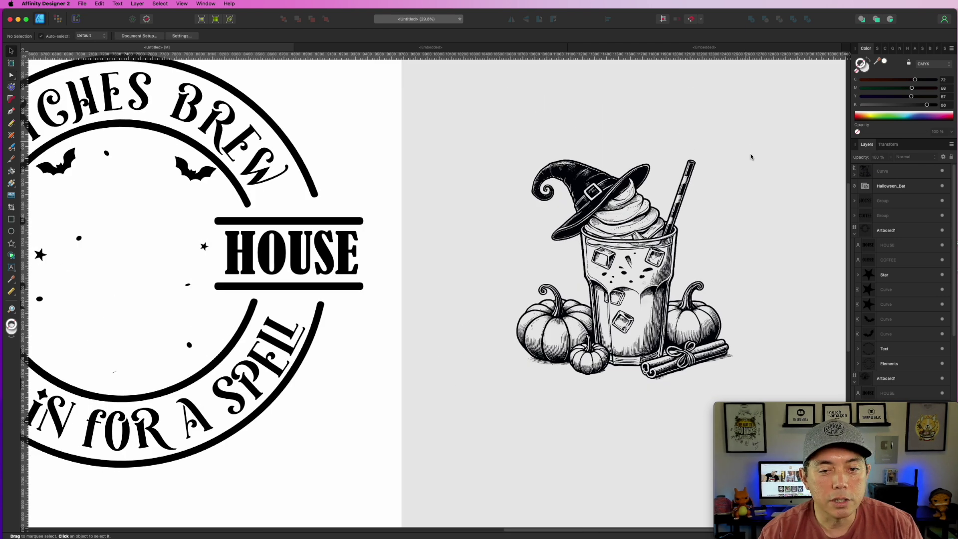
left_click_drag(552, 211, 632, 183)
scroll(613, 235, "down", 1)
scroll(613, 236, "down", 2)
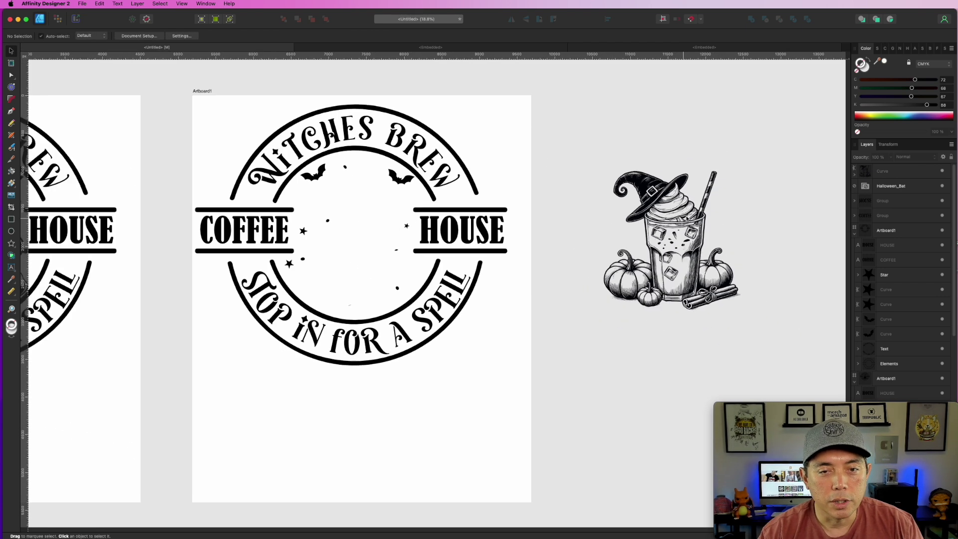
left_click(684, 213)
left_click(14, 52)
left_click_drag(665, 237, 379, 231)
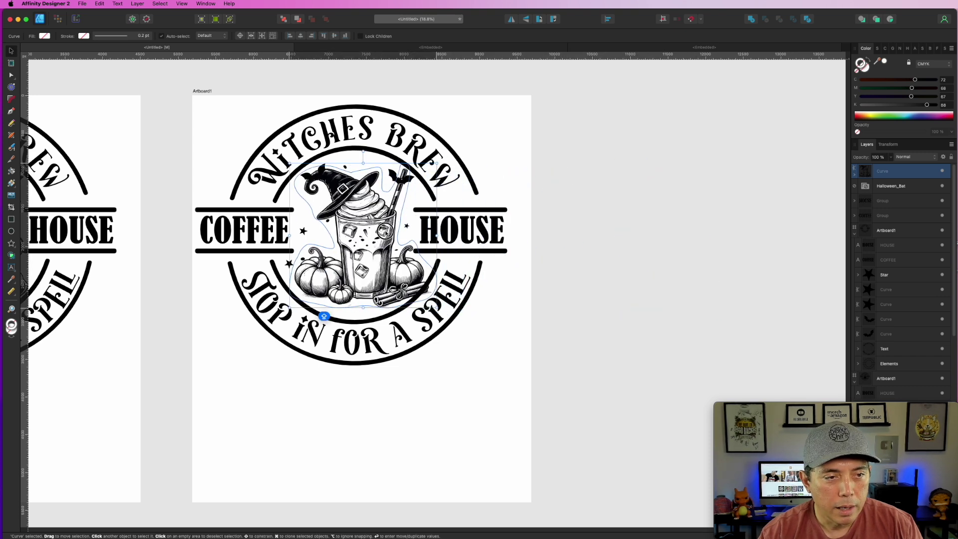
key("super+z")
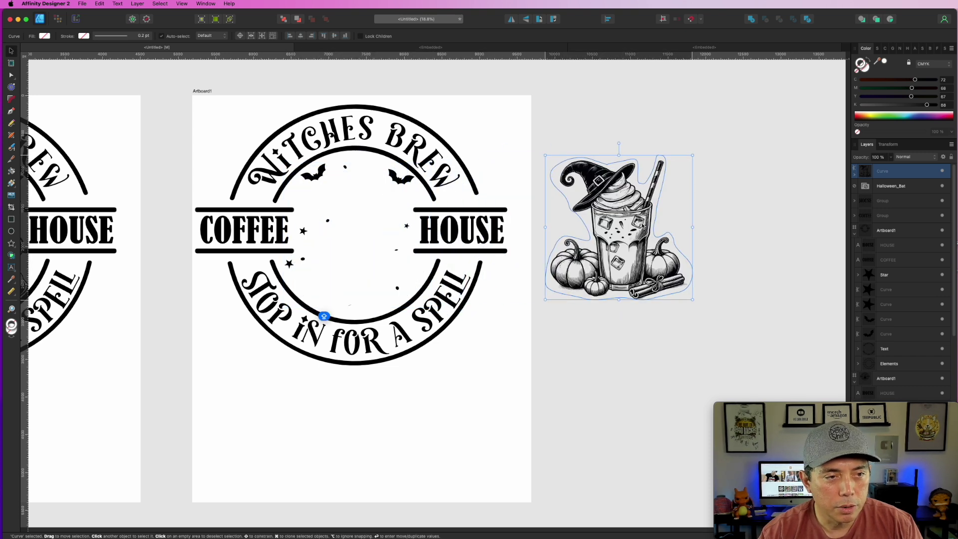
Step: Move the two bats out of the duplicate badge onto the empty canvas above the iced coffee illustration
left_click(317, 175)
left_click(399, 178, "shift")
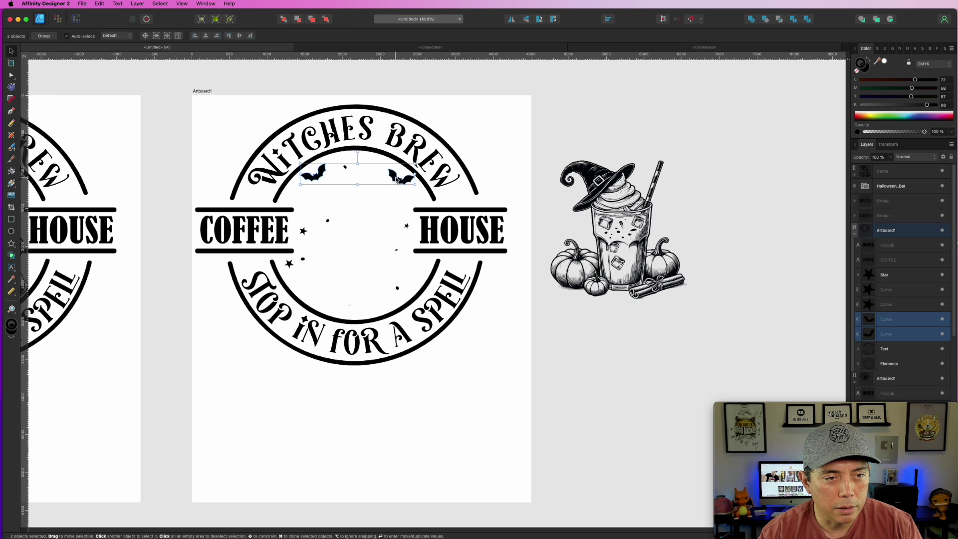
left_click_drag(399, 179, 709, 120)
Step: Delete the three stars and the group of scattered dots from inside the duplicate badge
left_click(345, 168)
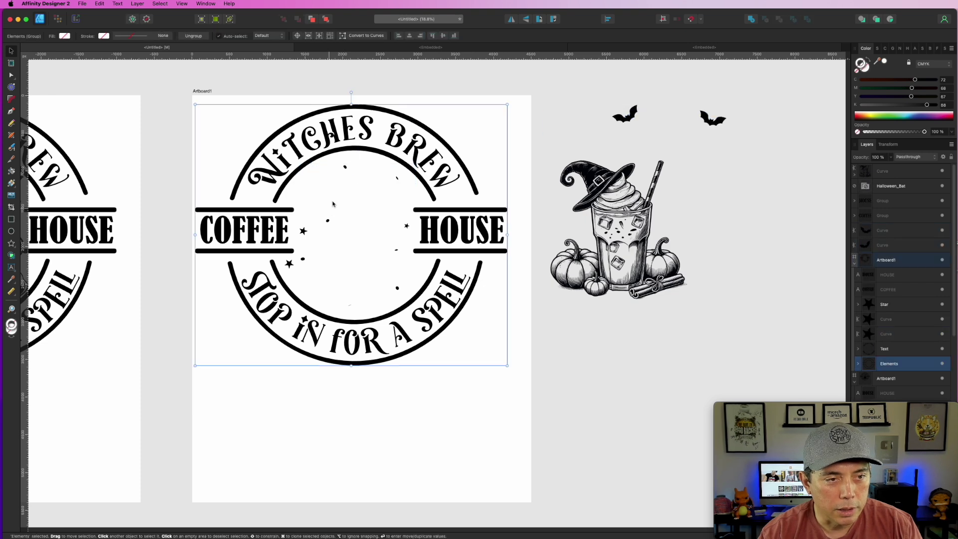
double_click(345, 169)
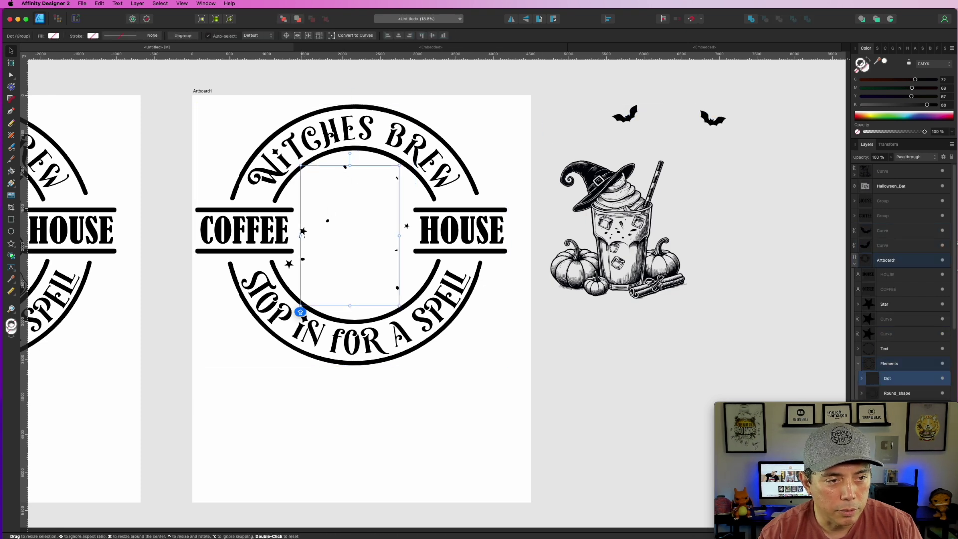
left_click(289, 264, "shift")
left_click(288, 264, "shift")
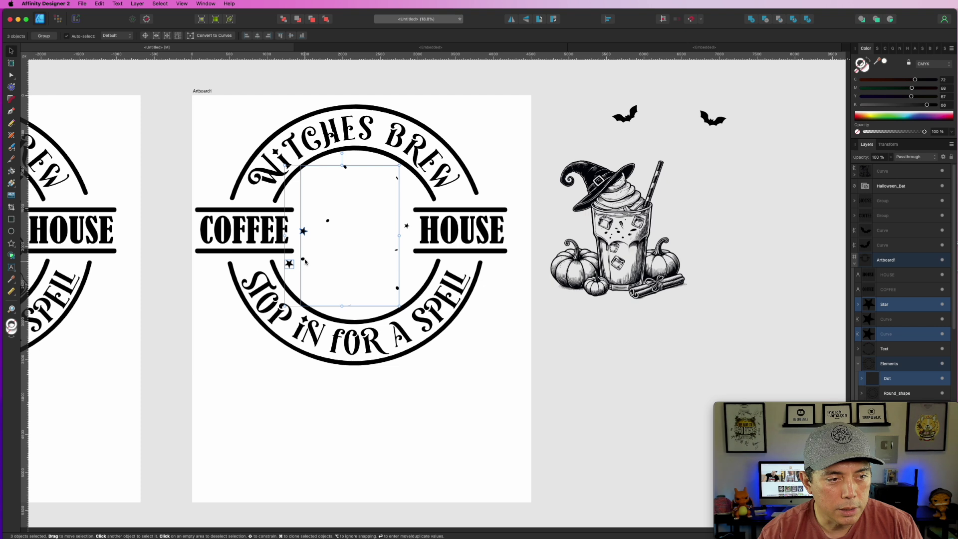
left_click(304, 260, "shift")
left_click(407, 227, "shift")
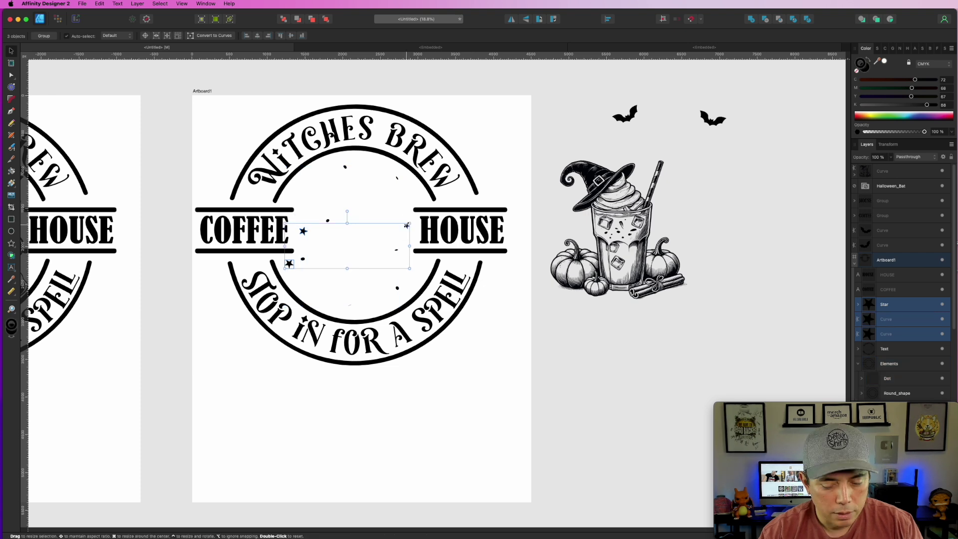
key("Delete")
double_click(346, 169)
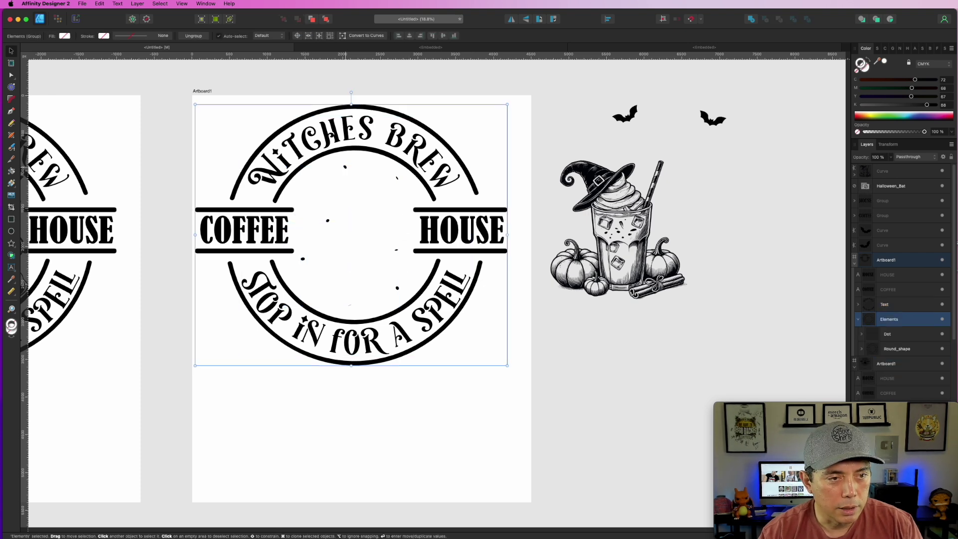
key("Delete")
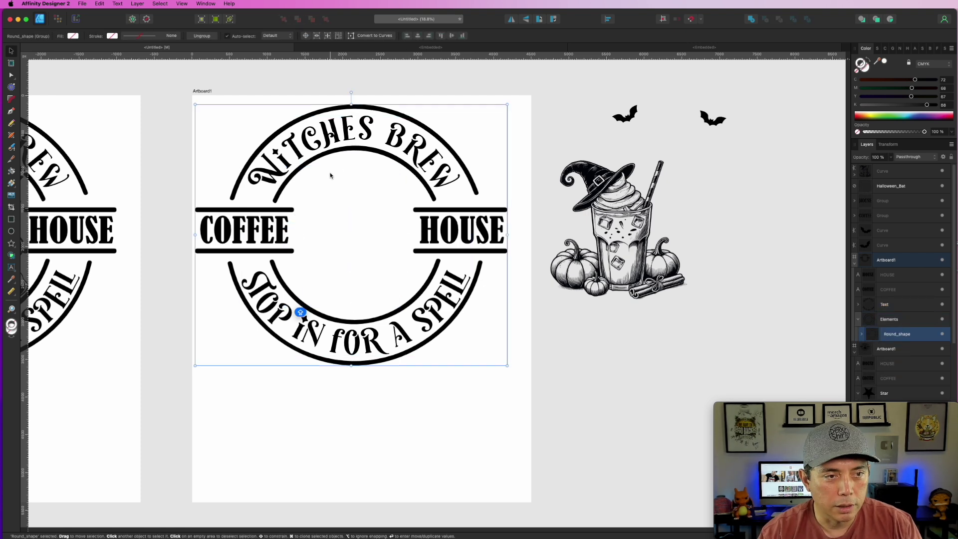
Step: Place the isolated iced coffee illustration in the centre of the duplicate badge
left_click_drag(636, 232, 375, 238)
scroll(638, 259, "up", 2)
left_click_drag(601, 210, 742, 218)
scroll(427, 231, "up", 4)
left_click_drag(433, 227, 430, 226)
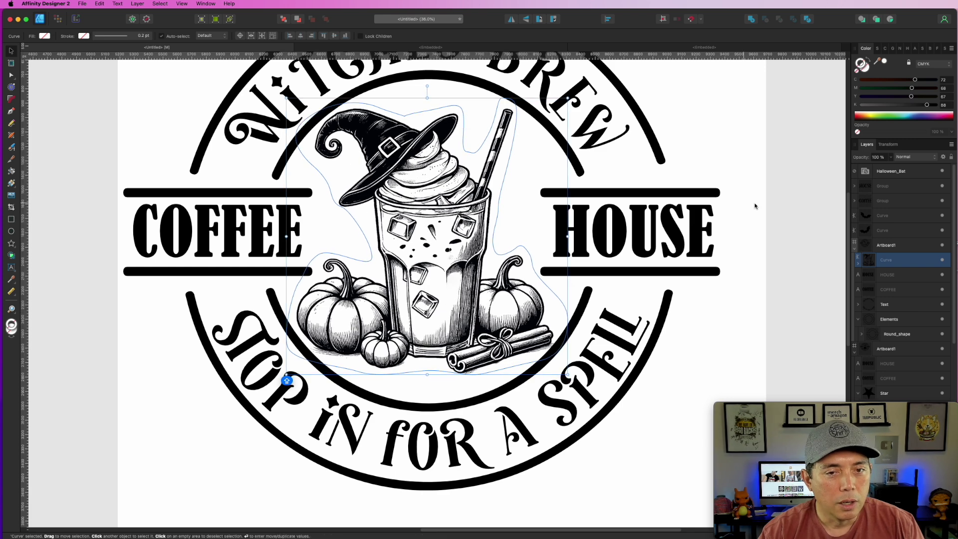
left_click(733, 205)
scroll(740, 215, "down", 6)
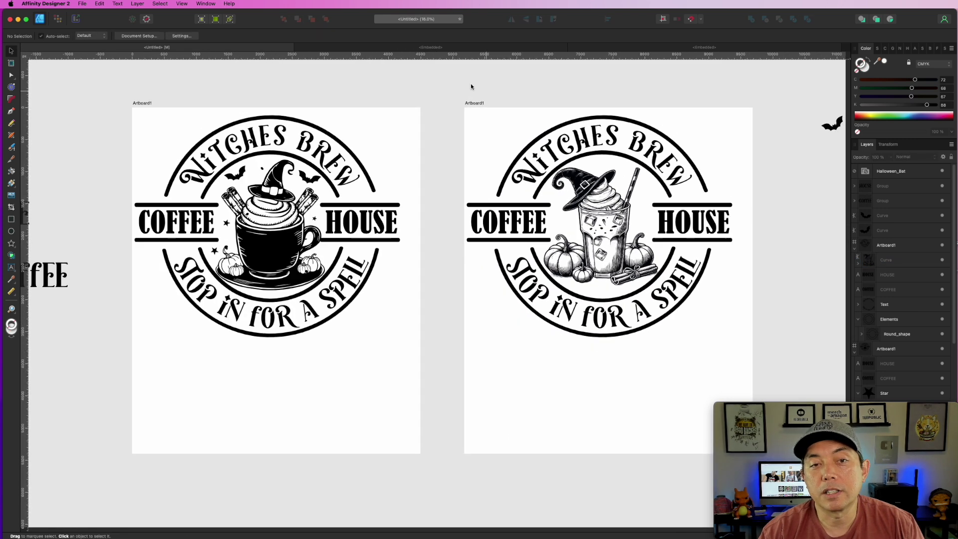
left_click_drag(471, 86, 408, 93)
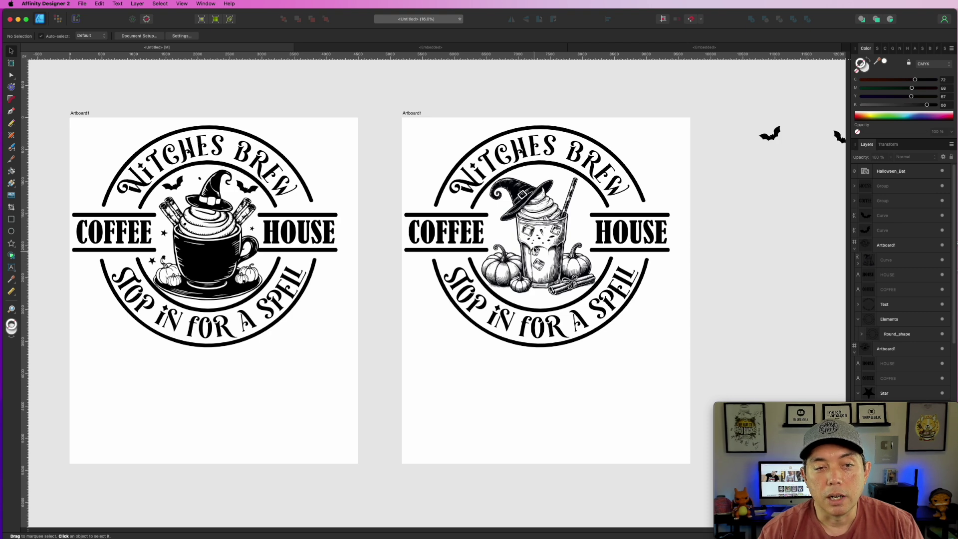
left_click(535, 250)
scroll(369, 216, "down", 1)
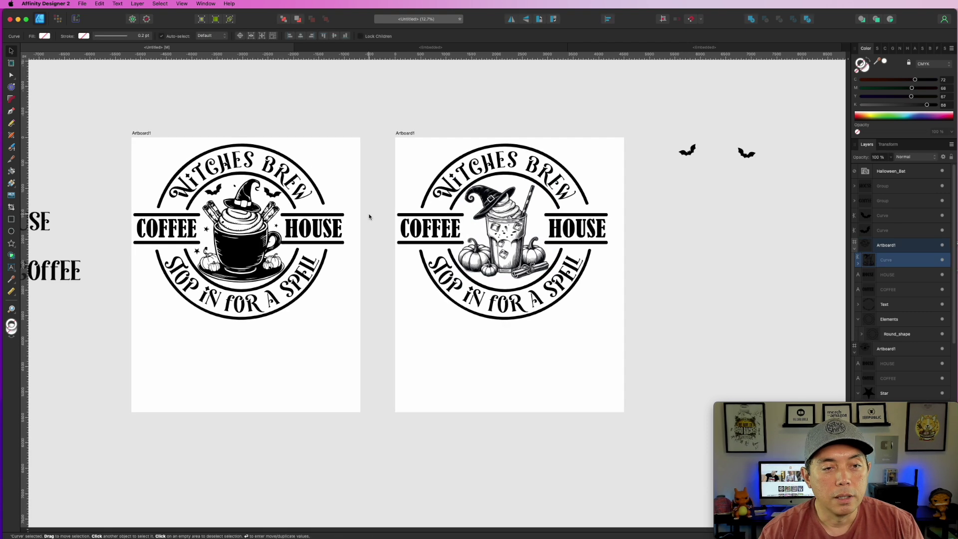
scroll(497, 251, "up", 3)
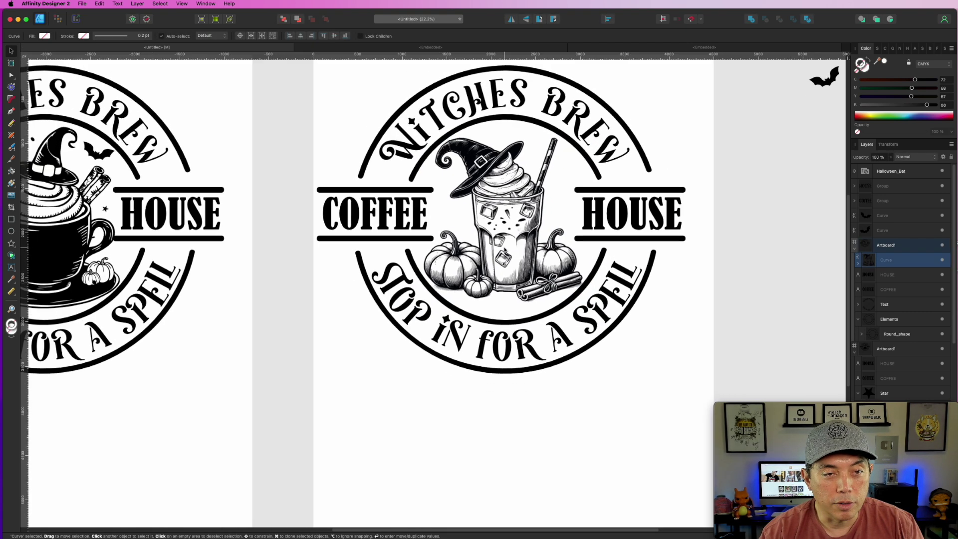
Step: Duplicate the hot coffee badge's artboard directly below the original
scroll(505, 251, "down", 2)
scroll(378, 206, "down", 1)
left_click_drag(374, 118, 454, 70)
mouse_move(247, 88)
left_mouse_down()
mouse_move(250, 232)
mouse_move(270, 218)
mouse_move(250, 118)
mouse_move(278, 349)
left_mouse_up()
left_click_drag(549, 365, 668, 139)
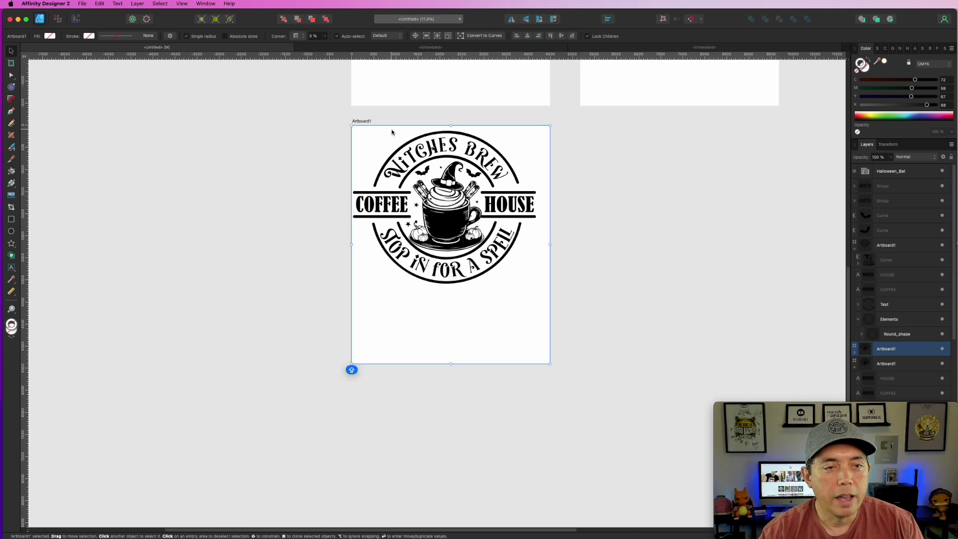
scroll(392, 132, "up", 3)
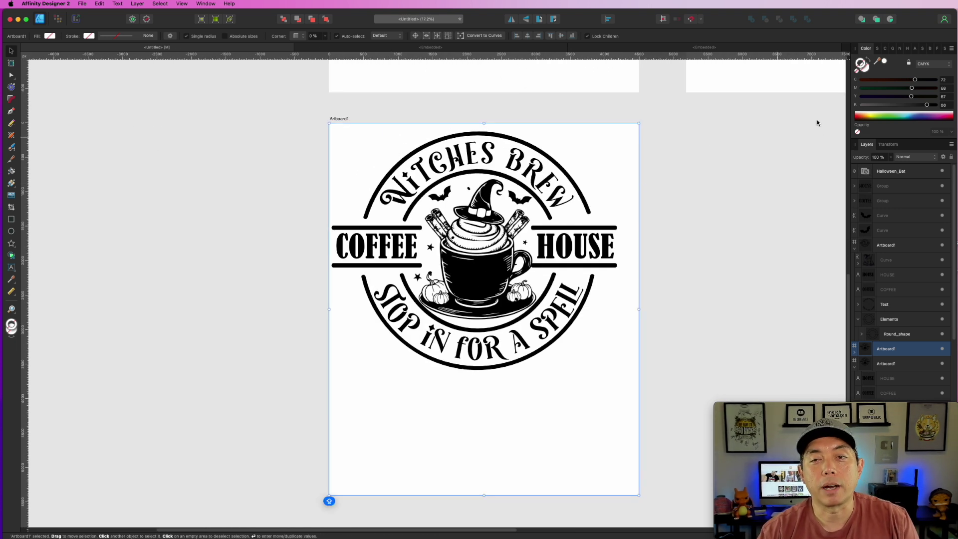
Step: Fill the duplicated hot coffee artboard's background with a very dark teal to simulate a dark shirt
left_click(938, 105)
left_click(937, 97)
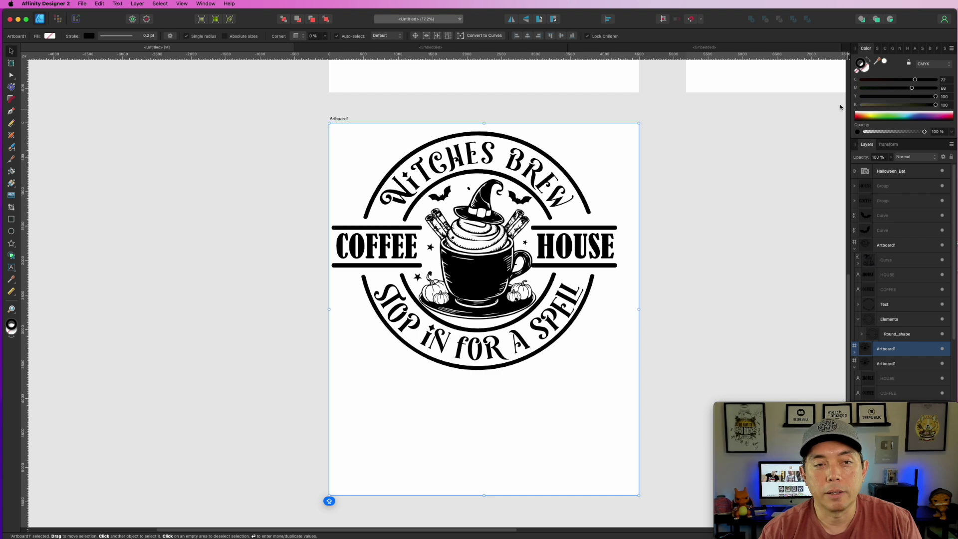
left_click(857, 72)
left_click(936, 88)
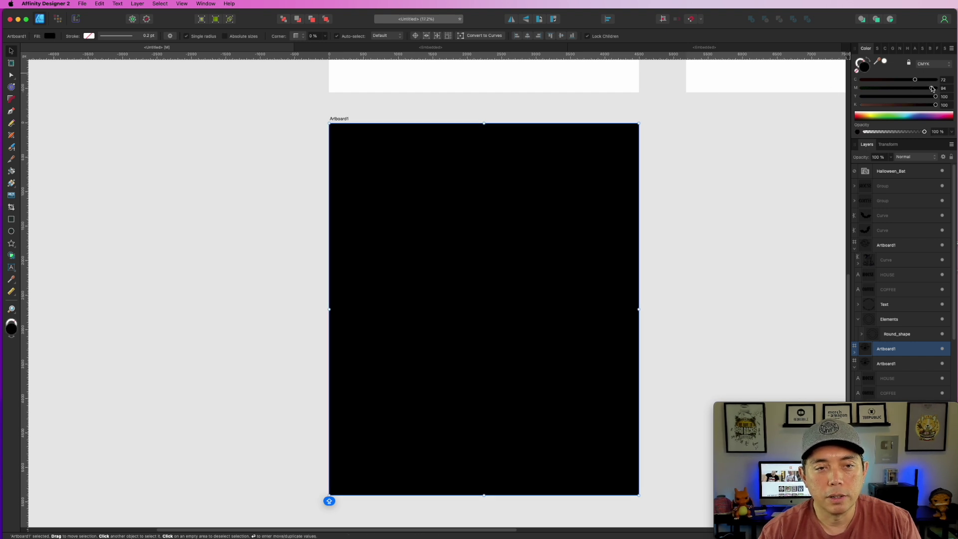
left_click_drag(936, 105, 921, 105)
left_click_drag(923, 96, 892, 90)
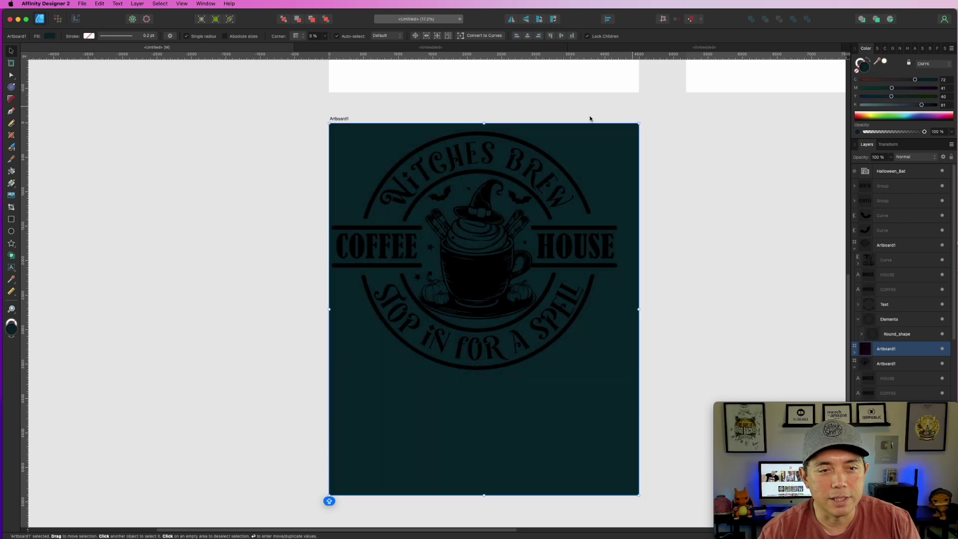
Step: Recolour every element of the dark artboard's badge white with all CMYK values at 0, and shift the badge slightly right to centre it
left_click(306, 122)
left_click_drag(226, 116, 705, 415)
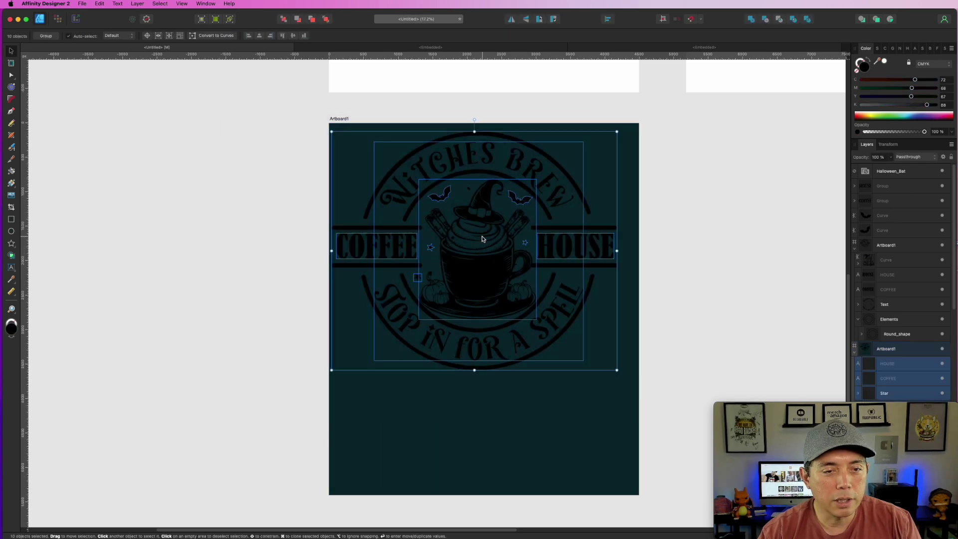
left_click(859, 107)
left_click(861, 98)
left_click(861, 89)
left_click(861, 80)
left_click(780, 129)
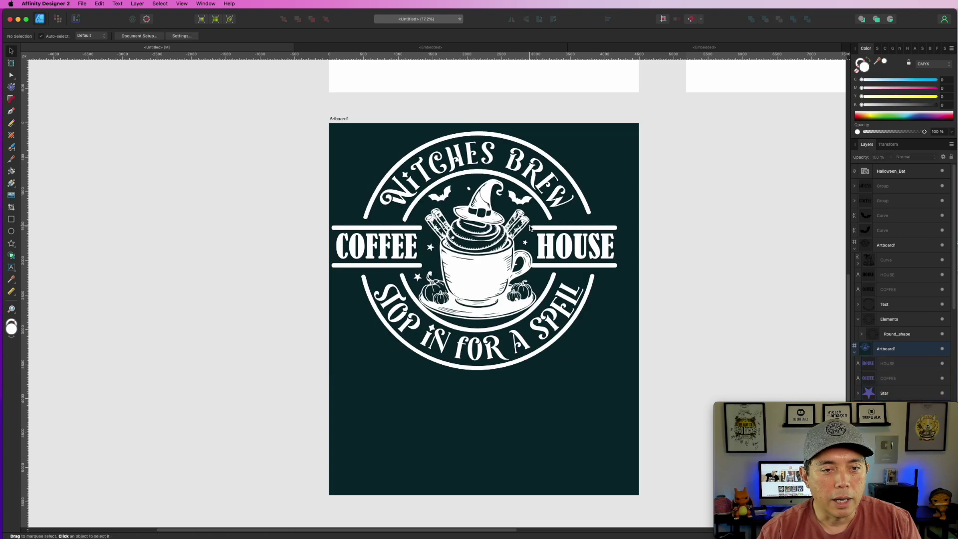
left_click_drag(219, 100, 644, 422)
left_click_drag(566, 237, 573, 235)
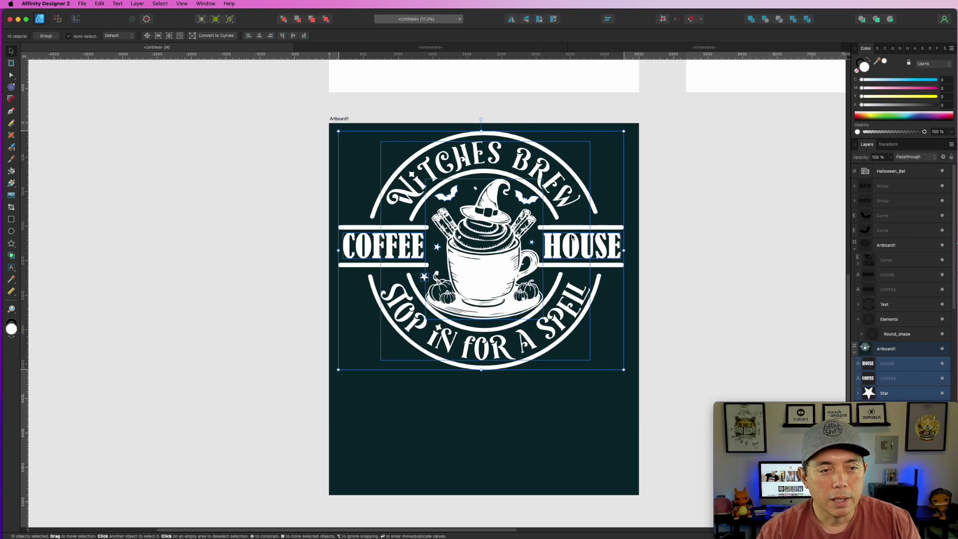
Step: Duplicate the iced coffee badge's artboard directly below the original, beside the dark artboard
scroll(729, 257, "up", 10)
scroll(727, 256, "down", 5)
left_click_drag(805, 236, 548, 185)
left_click_drag(461, 85, 439, 312)
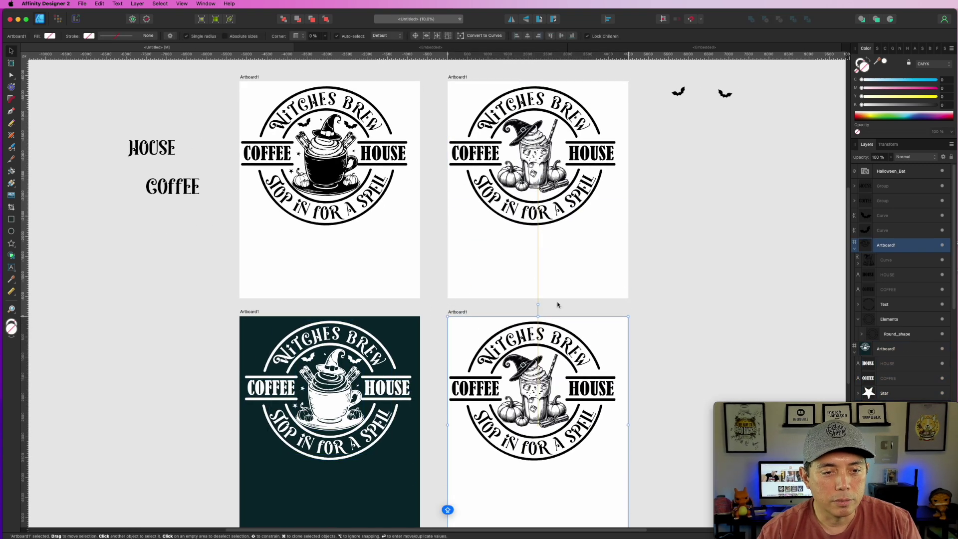
left_click(602, 316)
Step: Try to recolour the copied iced coffee illustration white, first through its clipping outline and then through the nested 04_WitchClub image
scroll(602, 316, "down", 5)
scroll(602, 317, "up", 6)
left_click_drag(680, 287, 726, 72)
scroll(679, 176, "up", 6)
left_click(477, 173)
scroll(478, 173, "up", 3)
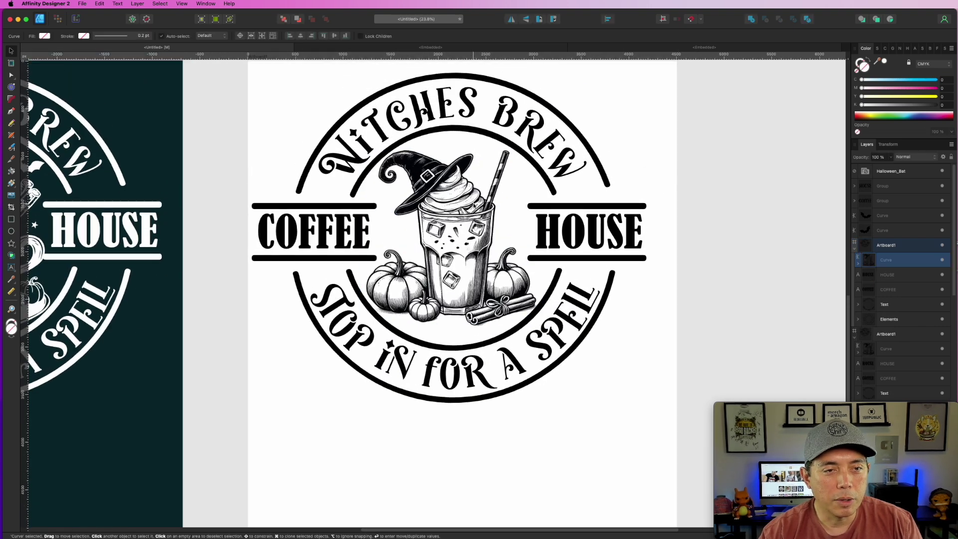
left_click(886, 62)
key("super+z")
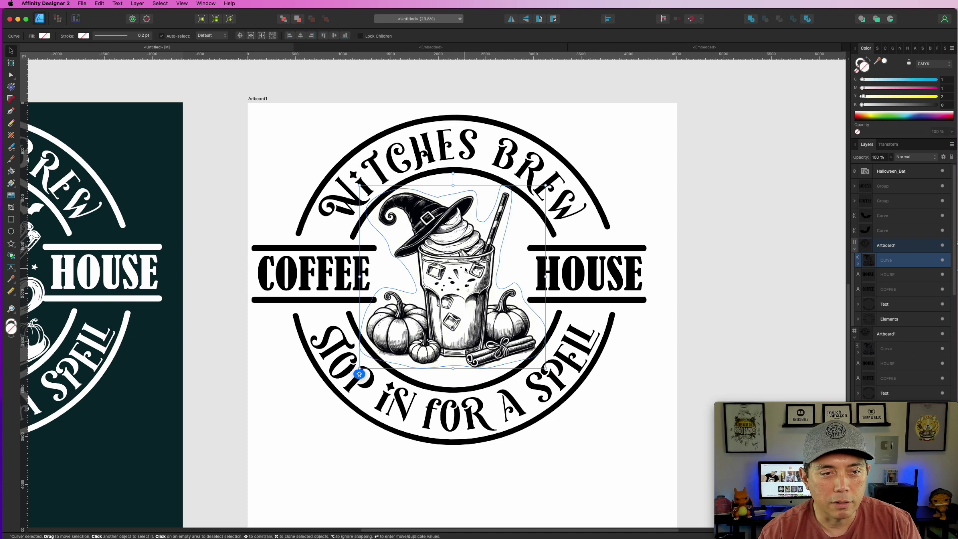
left_click(864, 263)
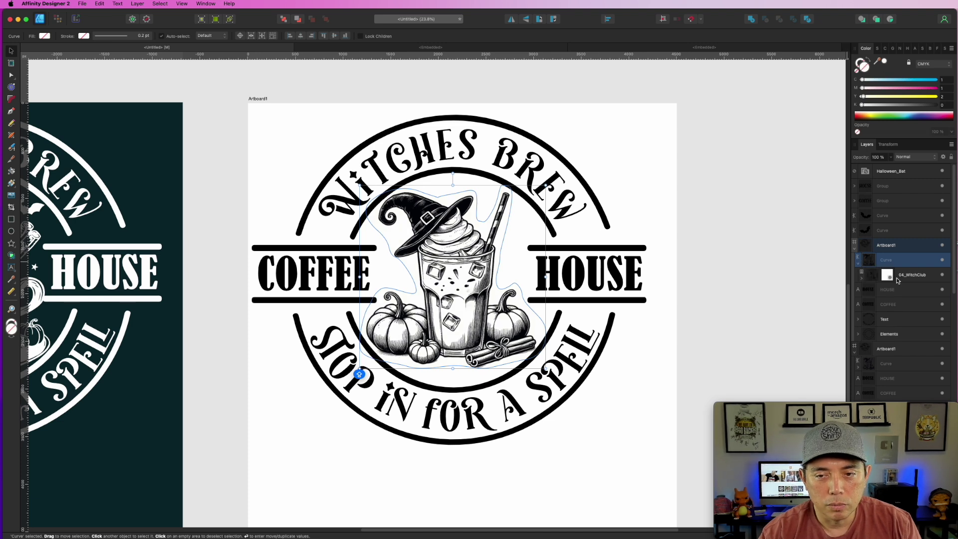
left_click(920, 277)
left_click(885, 62)
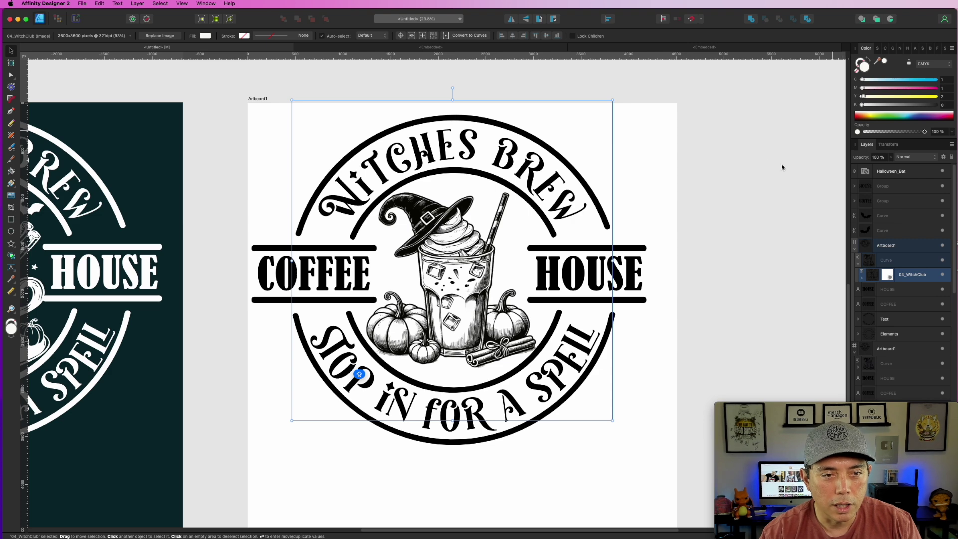
Step: Shift the whole copied iced coffee badge slightly right to centre it on its artboard
scroll(726, 239, "down", 4)
left_click_drag(772, 197, 681, 168)
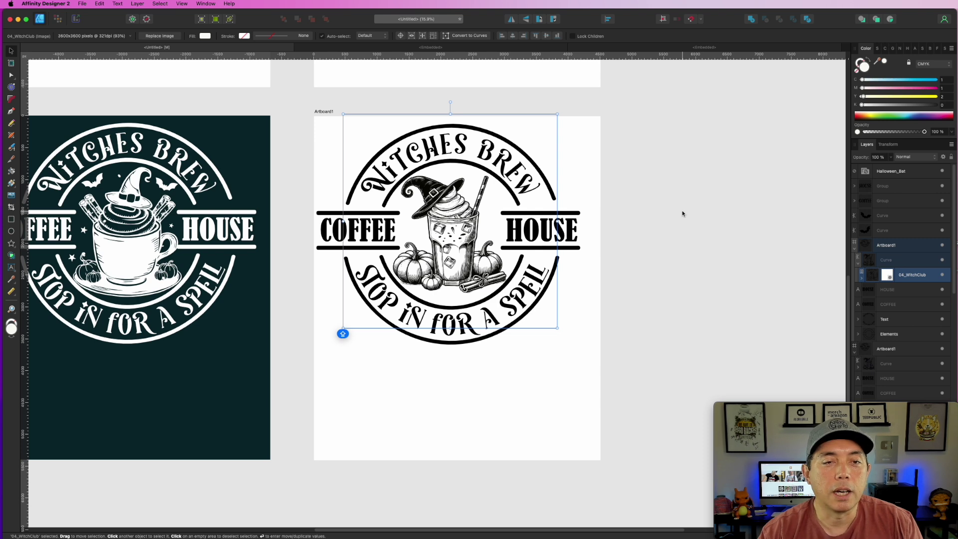
left_click(330, 112)
left_click_drag(289, 117, 597, 415)
left_click_drag(558, 239, 565, 239)
left_click(572, 202)
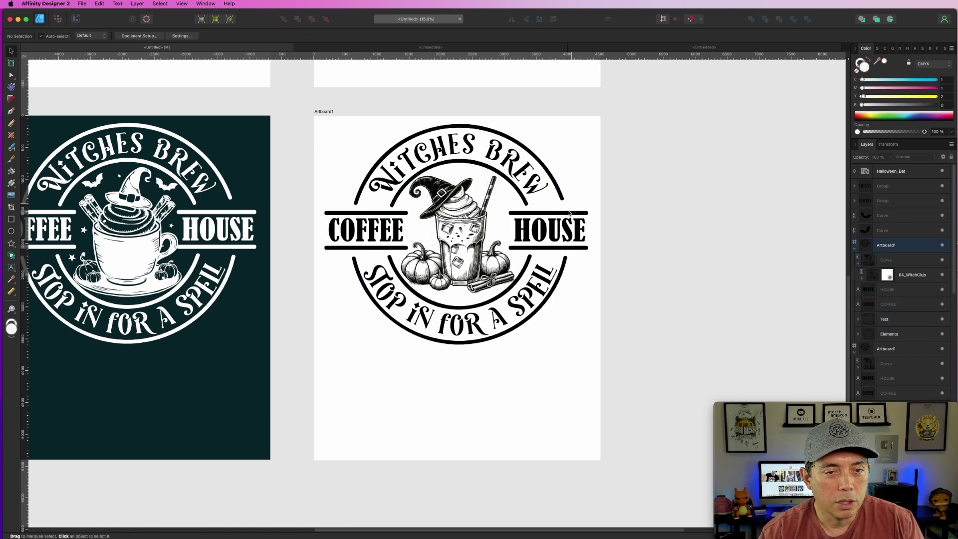
Step: Recolour the copied iced coffee badge's lettering, rings and bars light greyish mauve, leaving out the central illustration
left_click(561, 226)
left_click_drag(307, 114, 606, 391)
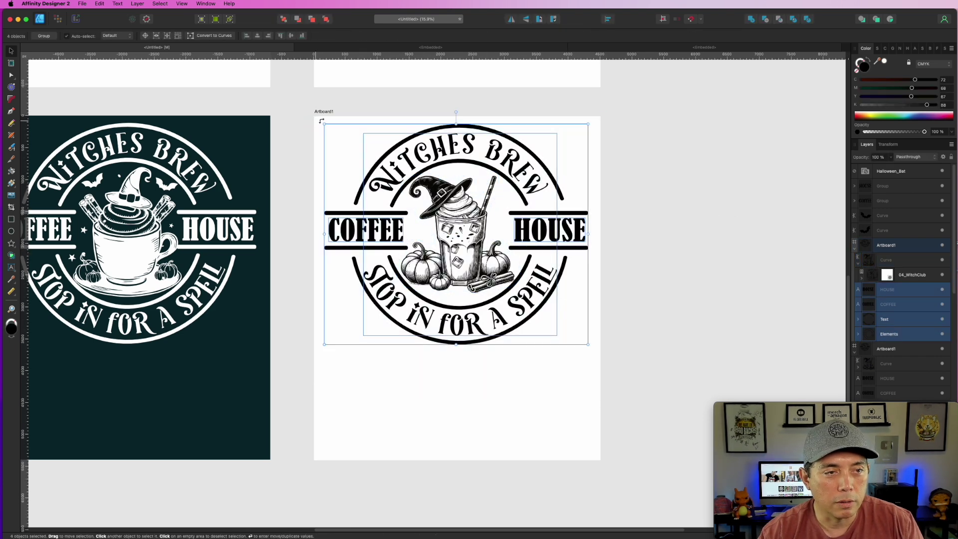
left_click_drag(927, 105, 867, 103)
left_click(878, 89)
left_click(875, 80)
left_click(874, 96)
left_click(732, 149)
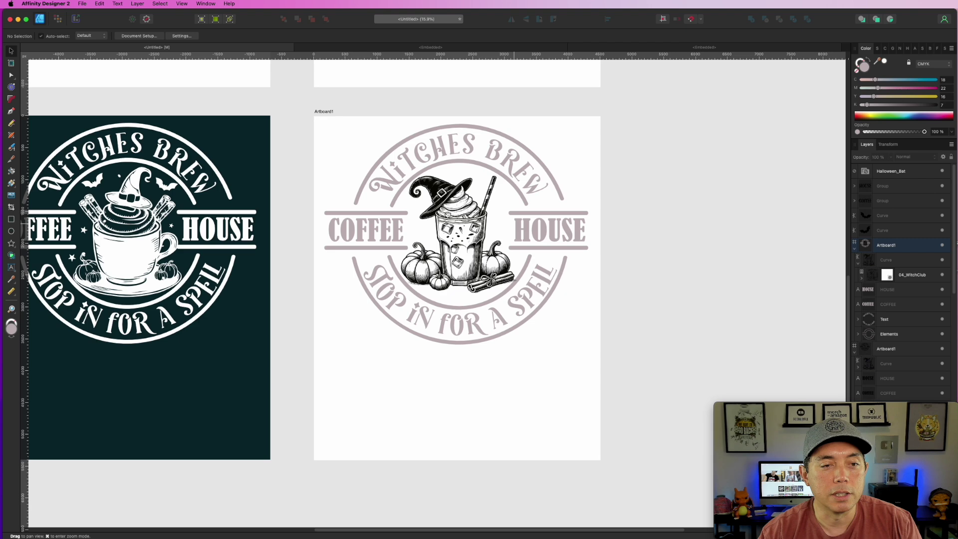
Step: Examine the black iced coffee illustration up close inside the recoloured badge and compare it with the white-on-dark version
scroll(446, 216, "up", 2)
scroll(437, 262, "up", 4)
scroll(437, 261, "up", 4)
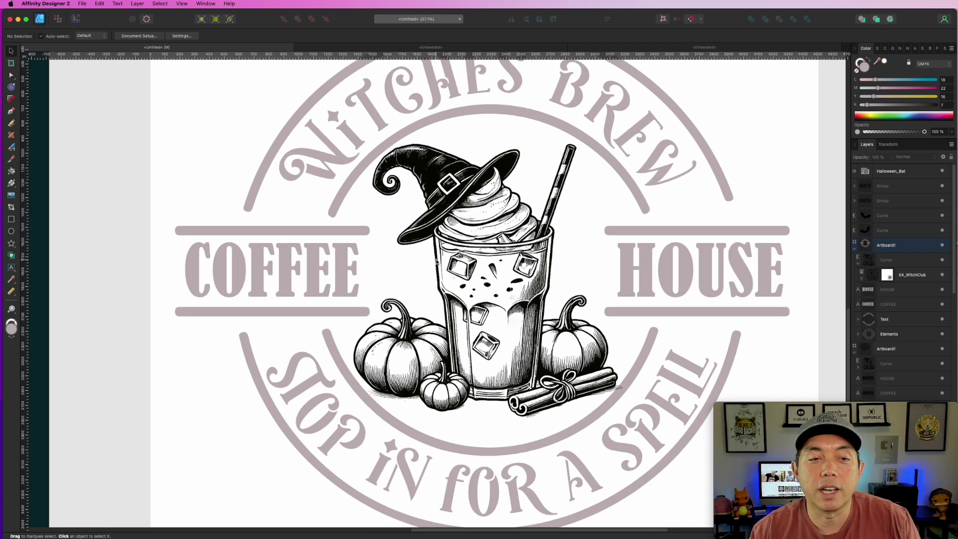
scroll(493, 206, "down", 3)
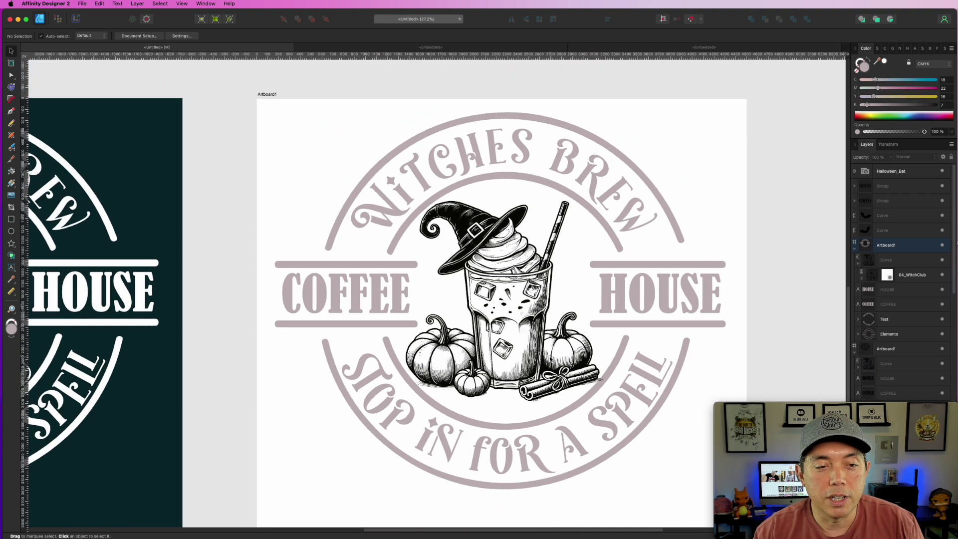
left_click(493, 206)
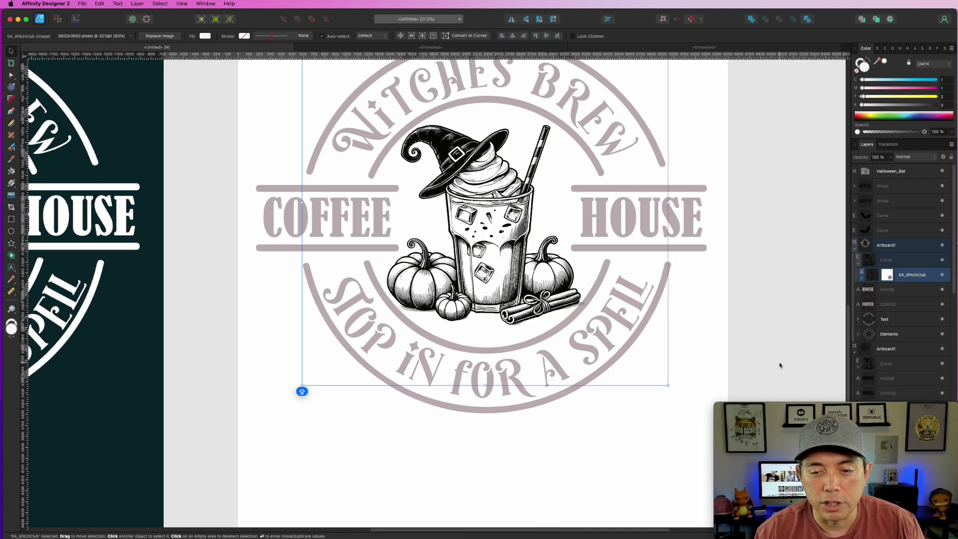
scroll(218, 244, "down", 2)
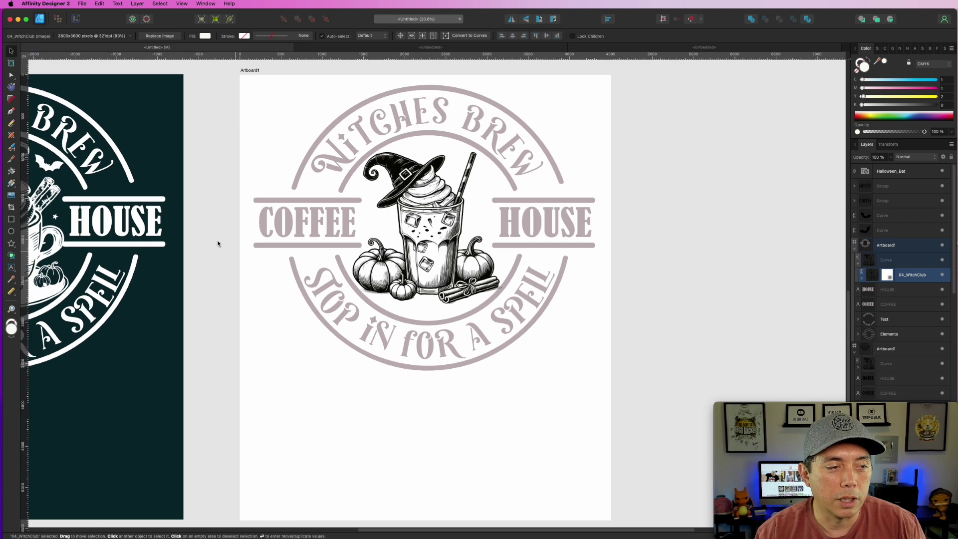
scroll(217, 243, "left", 3)
scroll(340, 326, "down", 1)
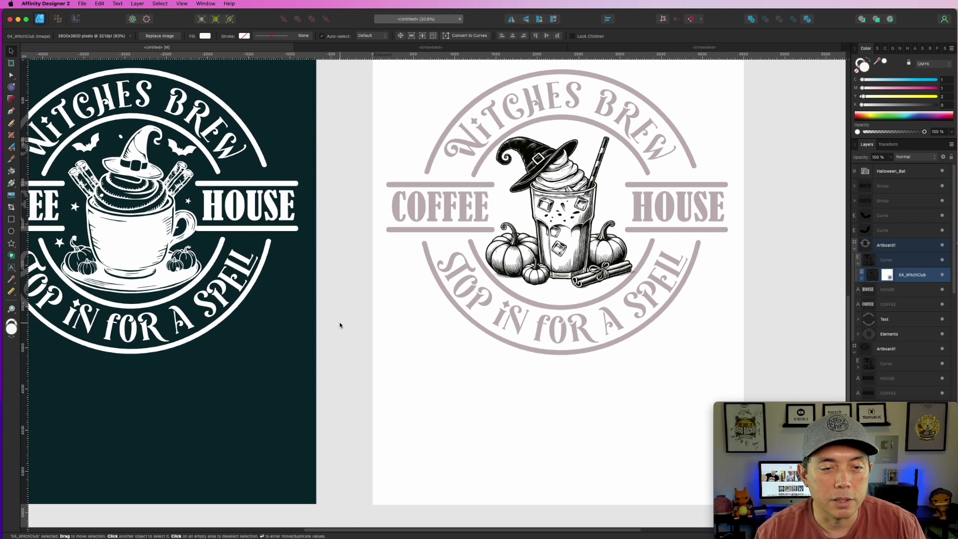
scroll(368, 272, "down", 3)
Step: Shift the original black iced coffee badge slightly right to centre it on the upper artboard
left_click(587, 150)
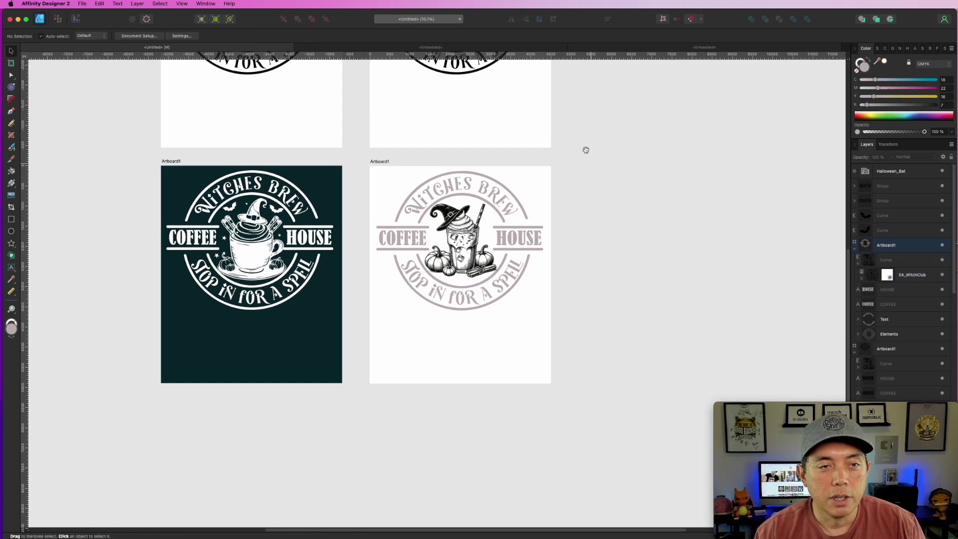
left_click_drag(586, 150, 696, 377)
scroll(667, 277, "up", 3)
left_click_drag(687, 344, 324, 91)
left_click_drag(450, 104, 458, 105)
left_click(761, 209)
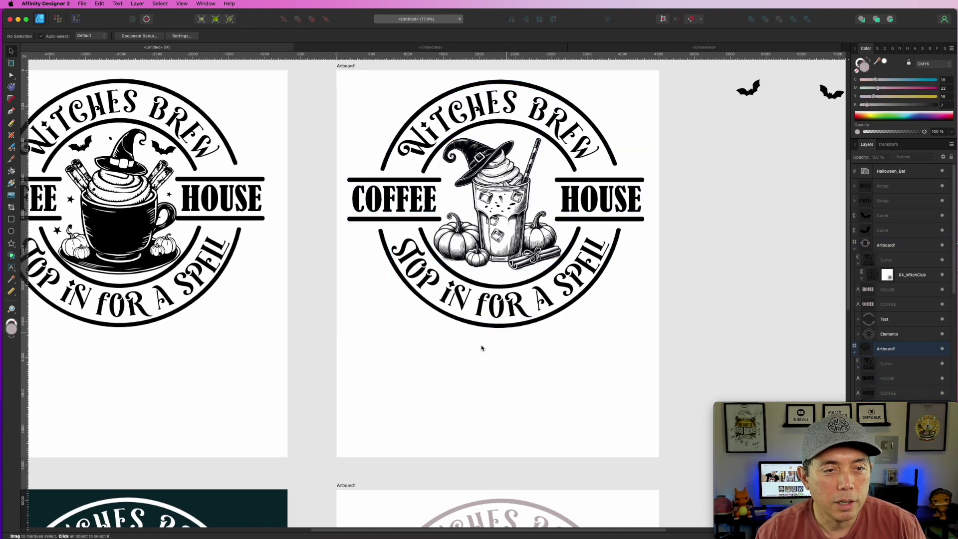
Step: Remove the dark green background fill from the white hot coffee badge's artboard so the background is transparent
scroll(475, 352, "down", 4)
left_click_drag(420, 401, 581, 201)
scroll(484, 273, "up", 2)
scroll(484, 271, "up", 3)
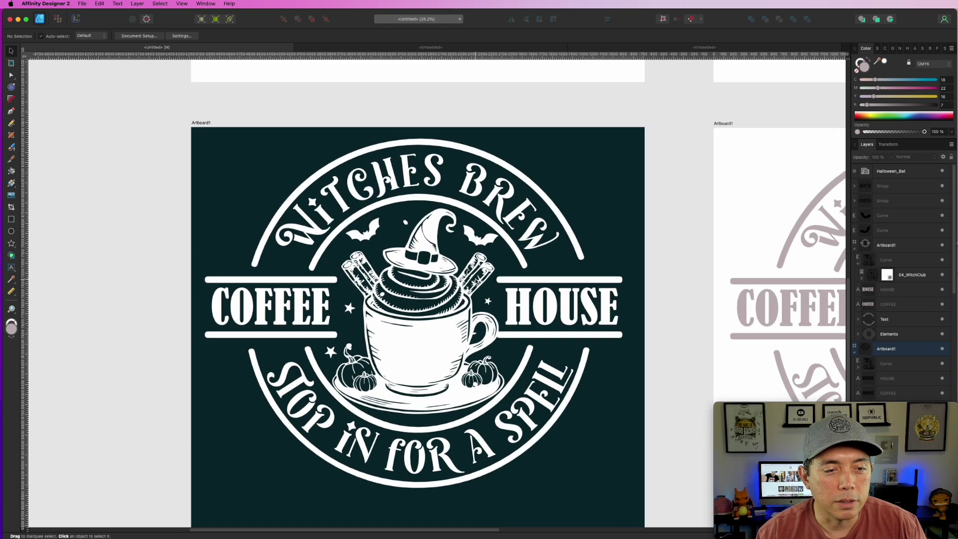
scroll(472, 308, "down", 2)
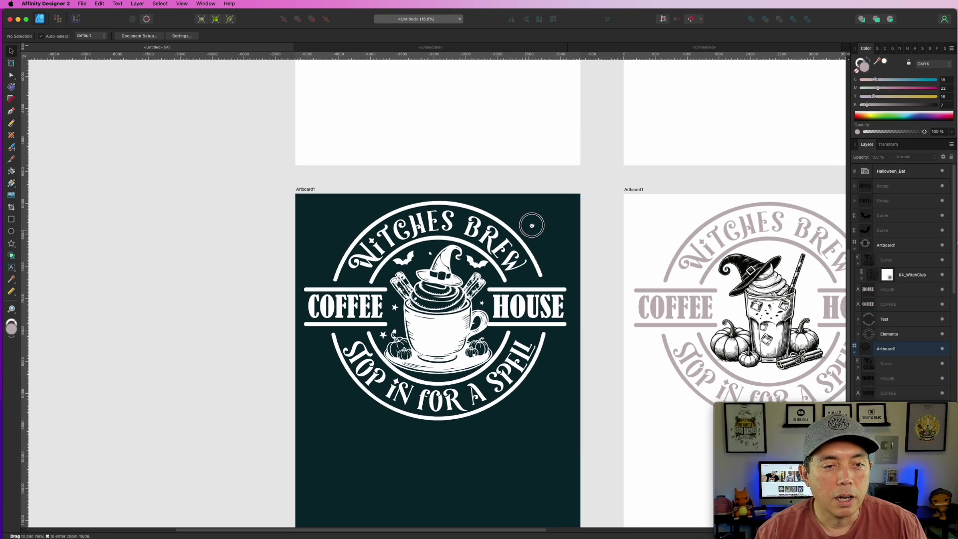
left_click_drag(526, 231, 596, 146)
scroll(452, 219, "up", 1)
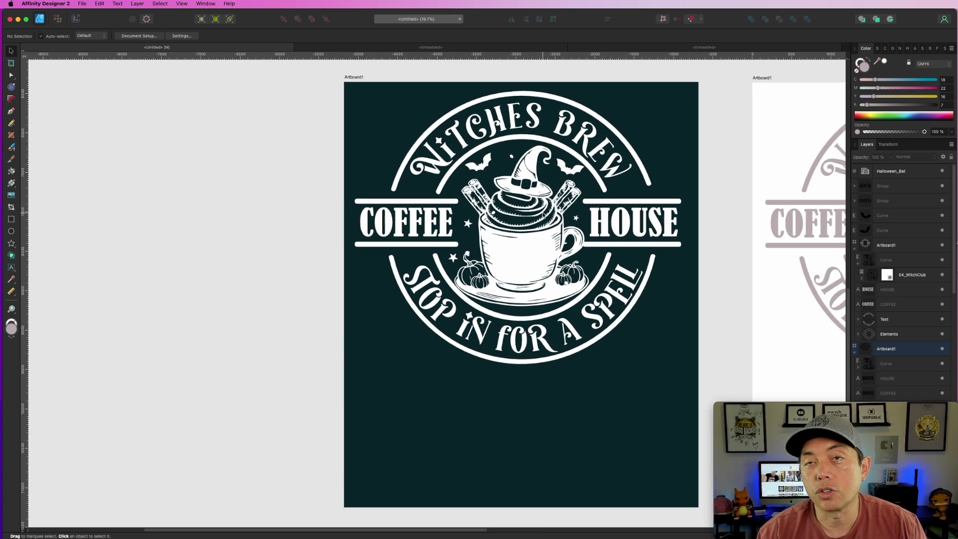
scroll(538, 227, "down", 1)
left_click_drag(660, 129, 626, 163)
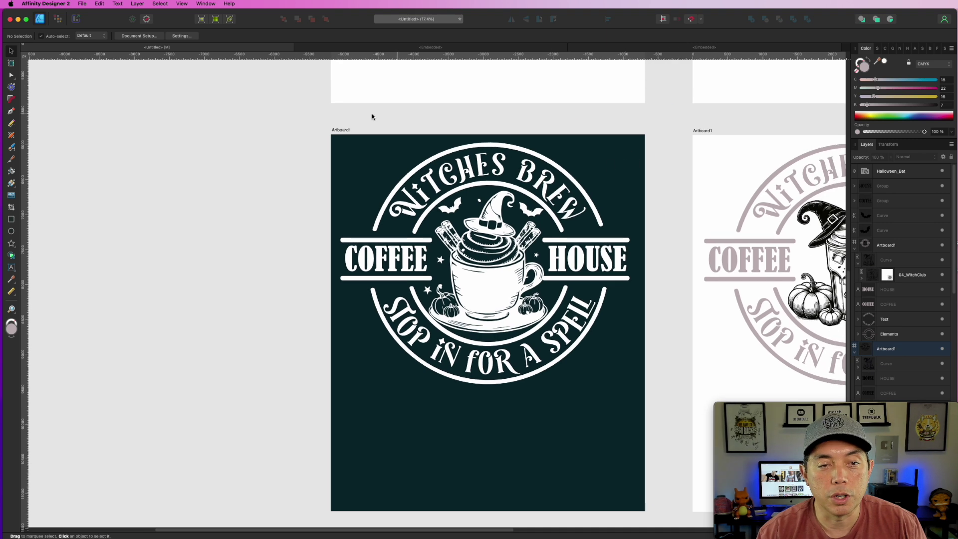
left_click(347, 132)
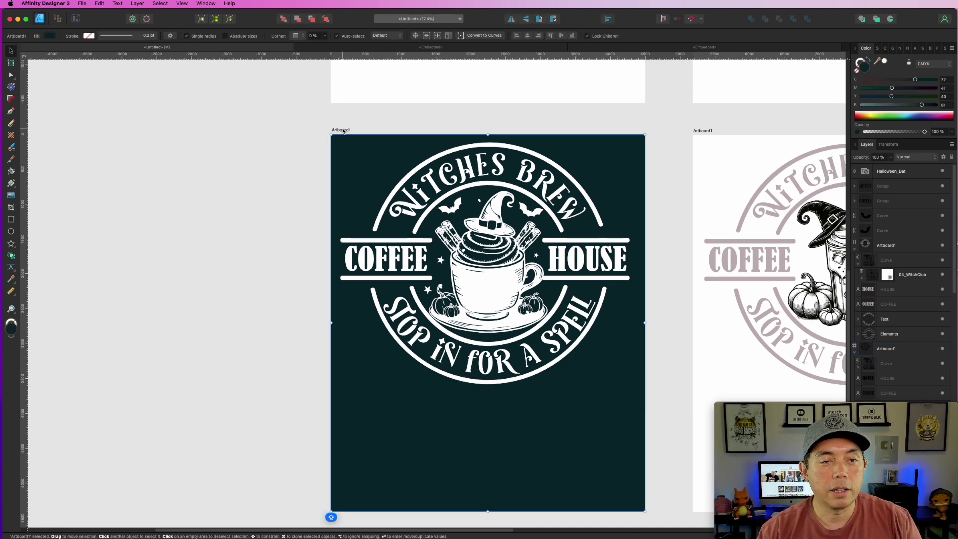
left_click(857, 71)
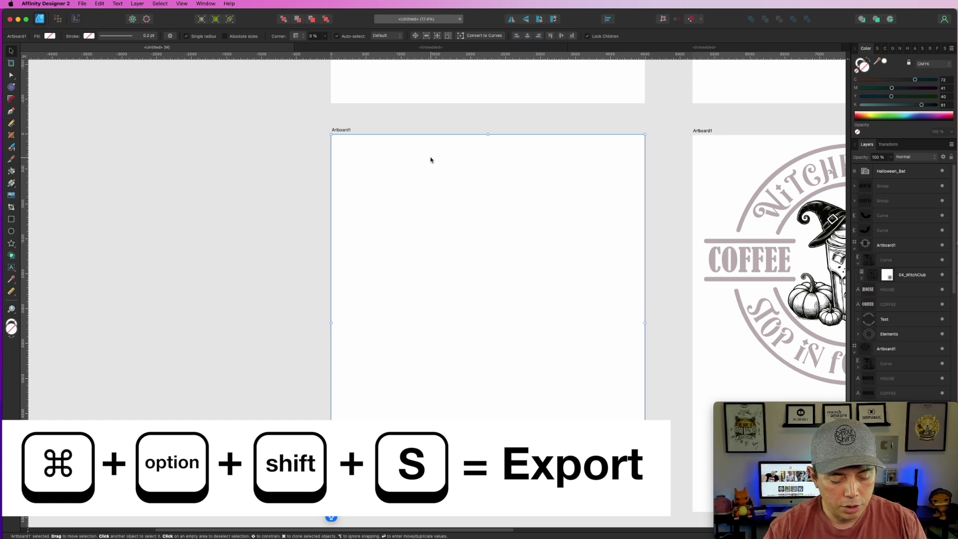
Step: Export the selected artboard as a 4500 x 5401 px PNG with area Selection Only, saved to the Desktop as Coffee House
key("super+alt+shift+s")
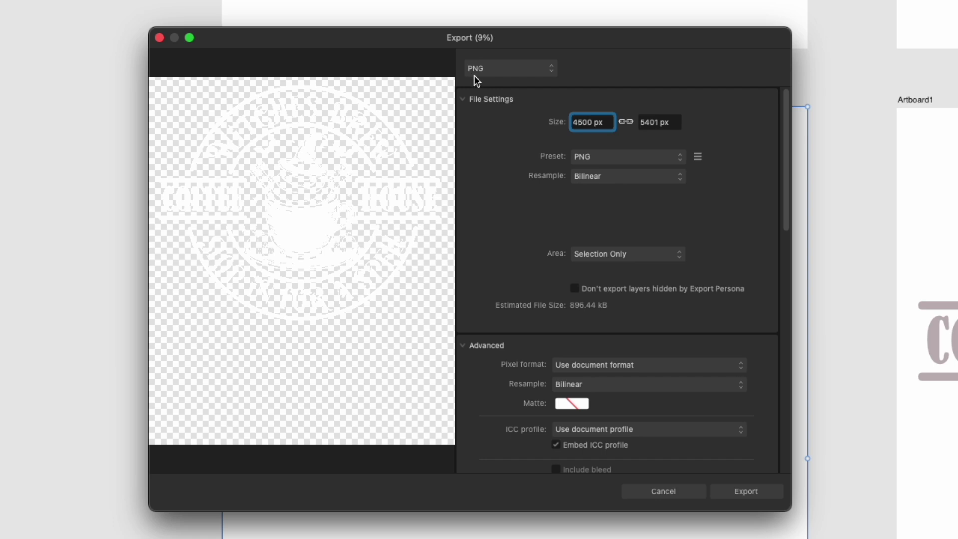
left_click(627, 253)
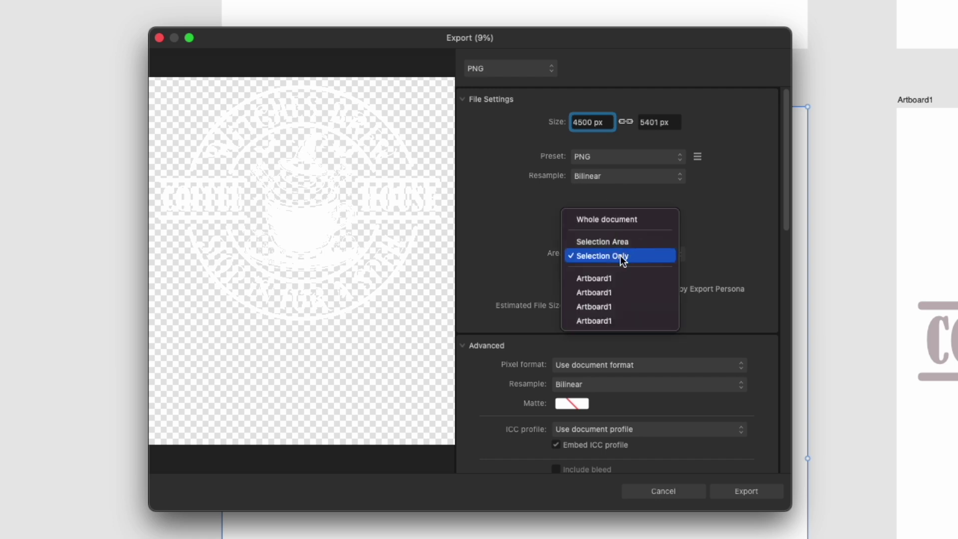
left_click(756, 496)
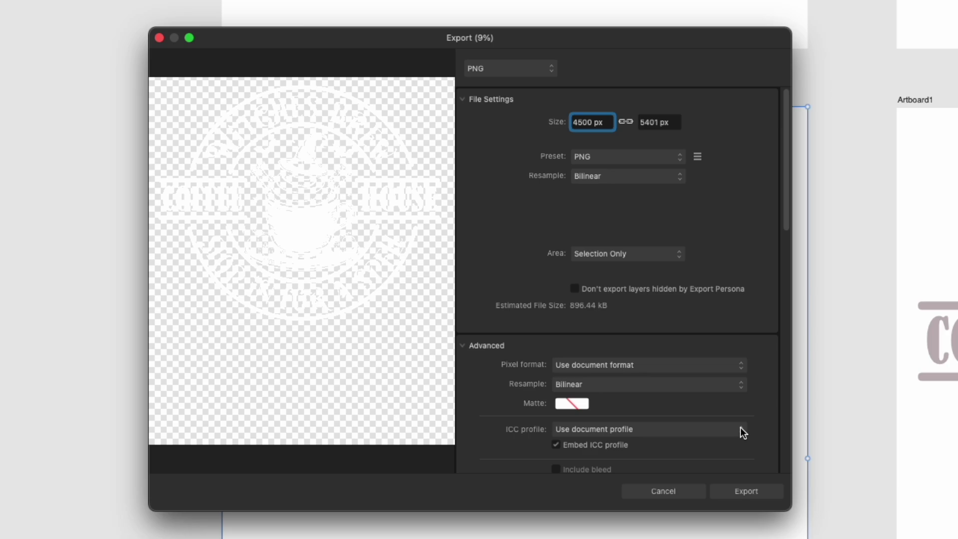
left_click(745, 494)
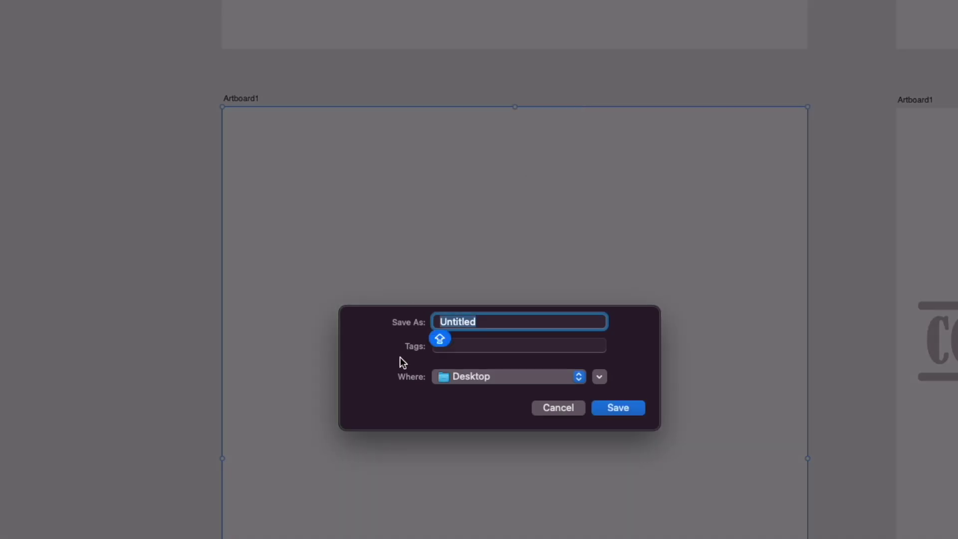
type("Coff")
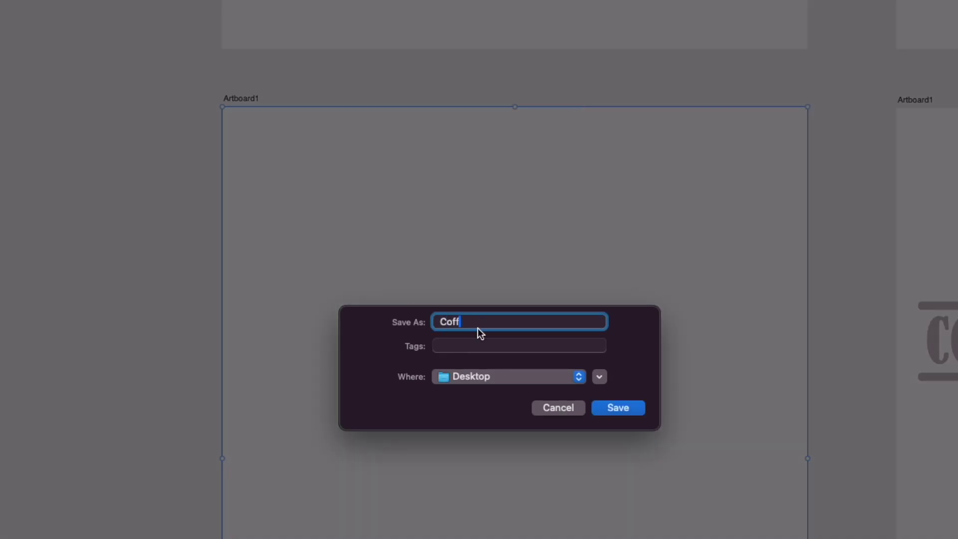
type("ee House")
key("Return")
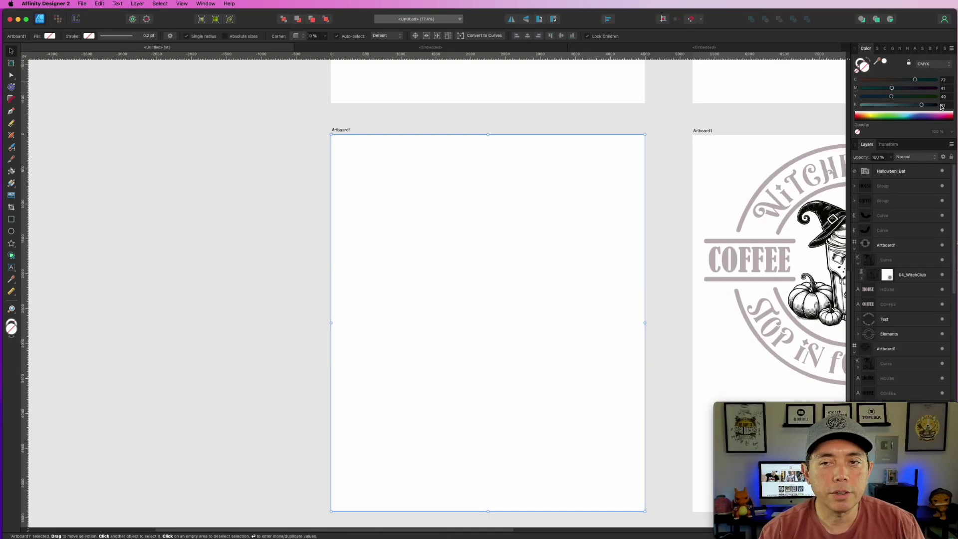
Step: Fill the white hot coffee badge's artboard with black by raising its K value to 100, and deselect it
left_click_drag(922, 105, 938, 104)
left_click(632, 110)
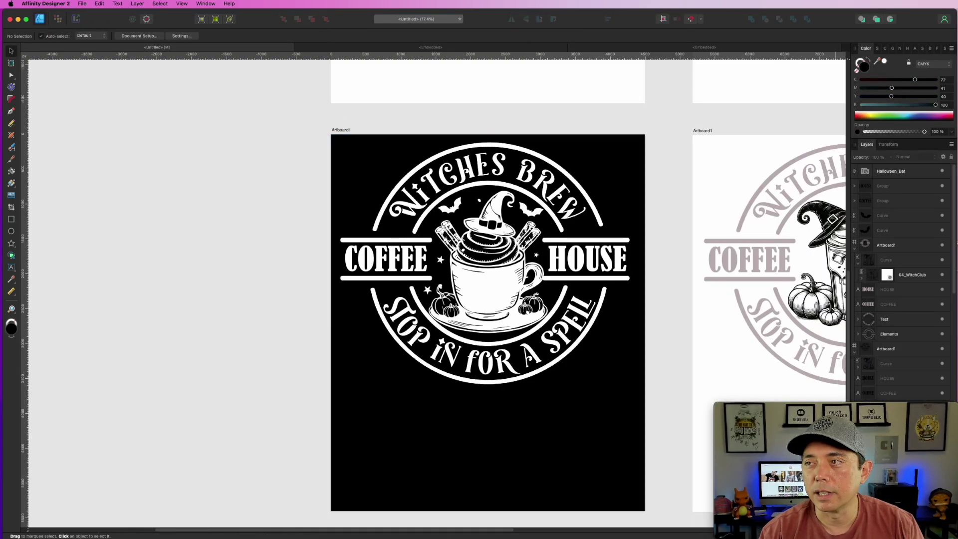
Step: Open the exported Coffee House.png in Preview to check its transparent background
double_click(957, 243)
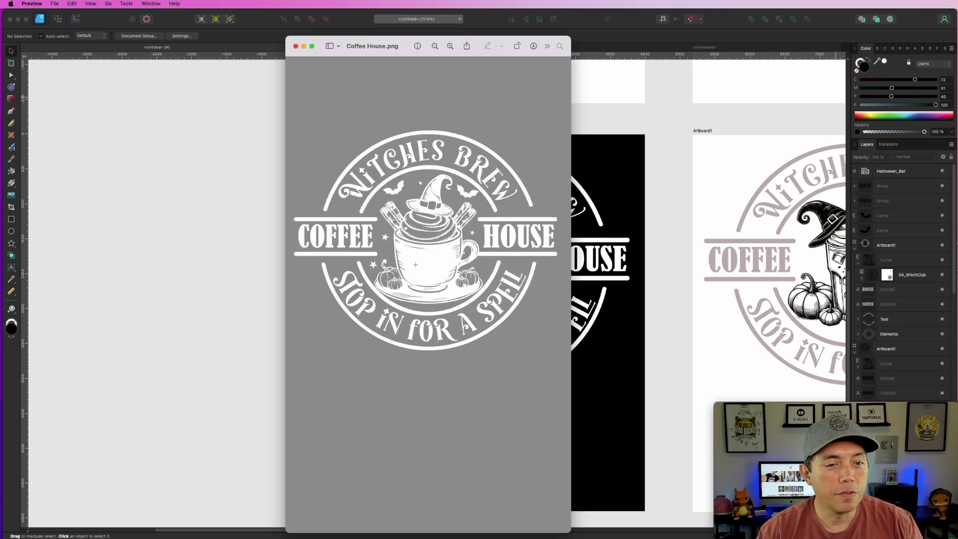